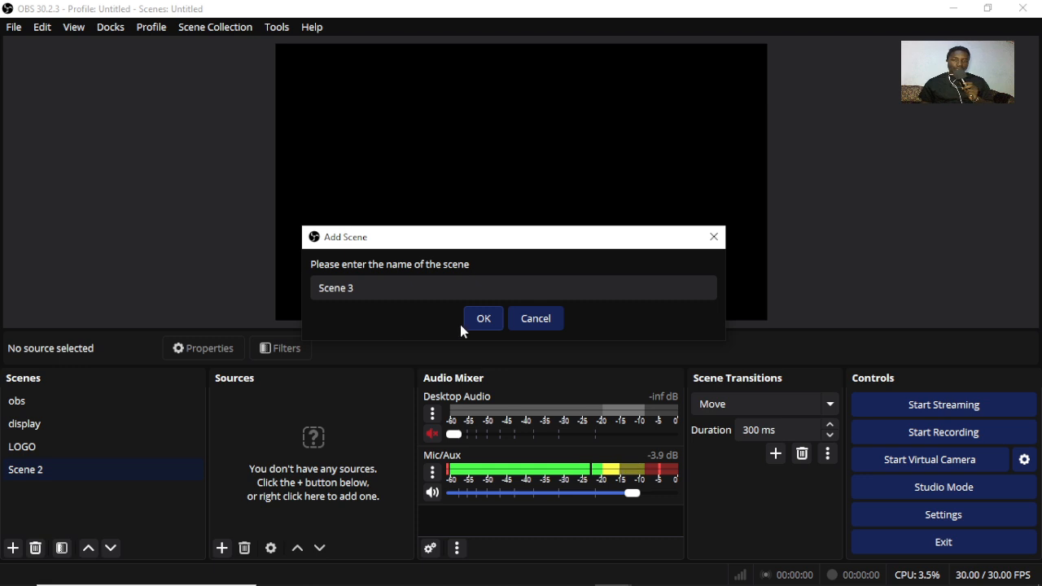
# Step: Name the new scene "lowerthird" and create it
pyautogui.click(433, 295)
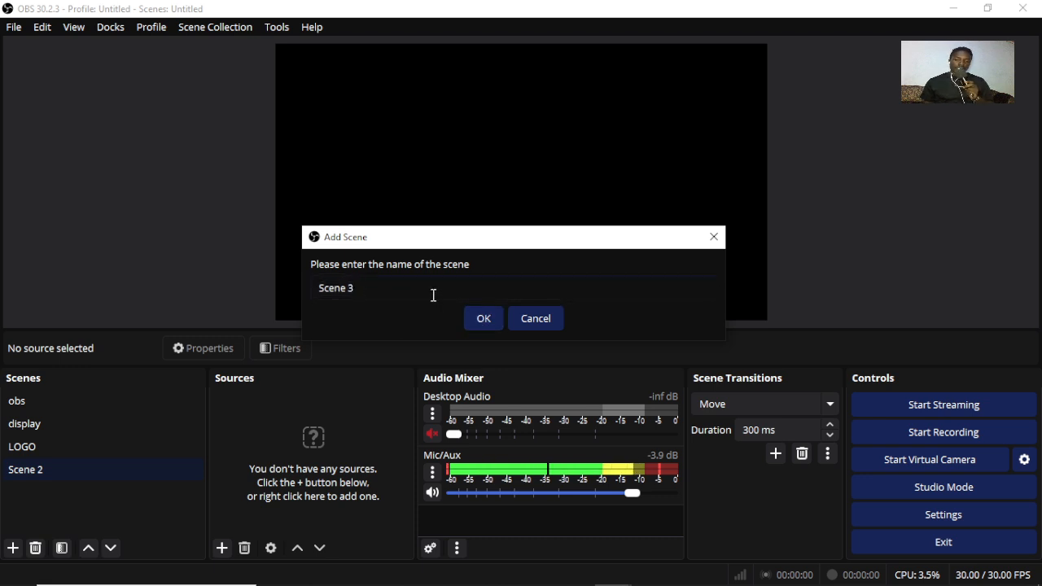
pyautogui.press('BackSpace')
pyautogui.press('BackSpace')
pyautogui.press('BackSpace')
pyautogui.press('BackSpace')
pyautogui.press('BackSpace')
pyautogui.press('BackSpace')
pyautogui.press('BackSpace')
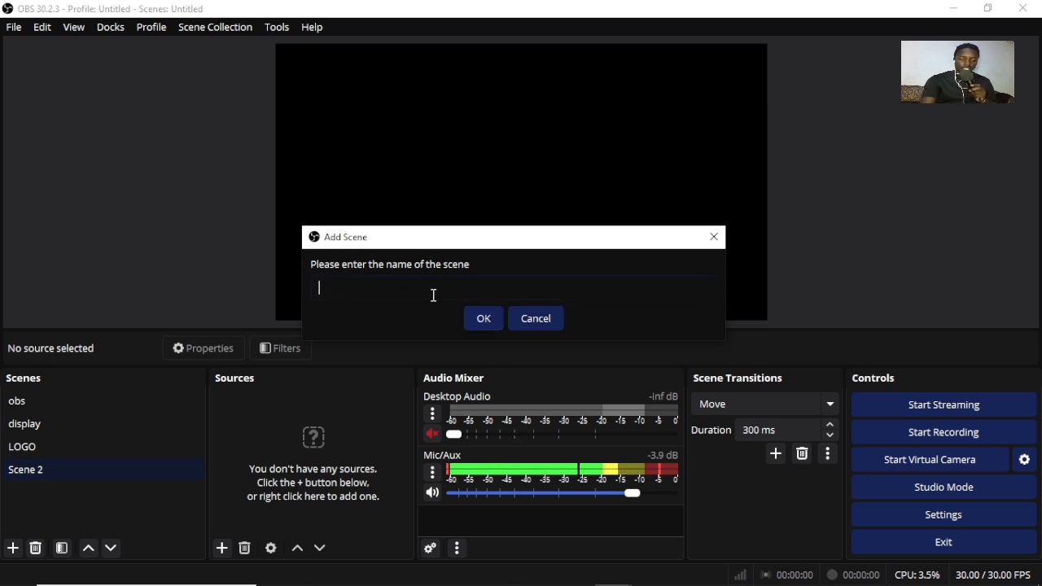
pyautogui.write('lowers')
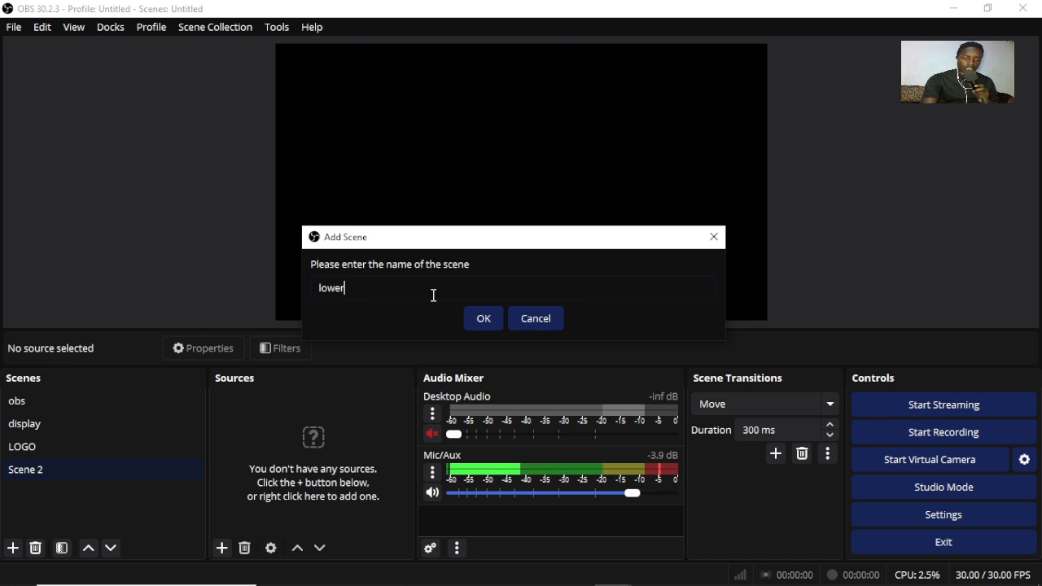
pyautogui.press('BackSpace')
pyautogui.write('third')
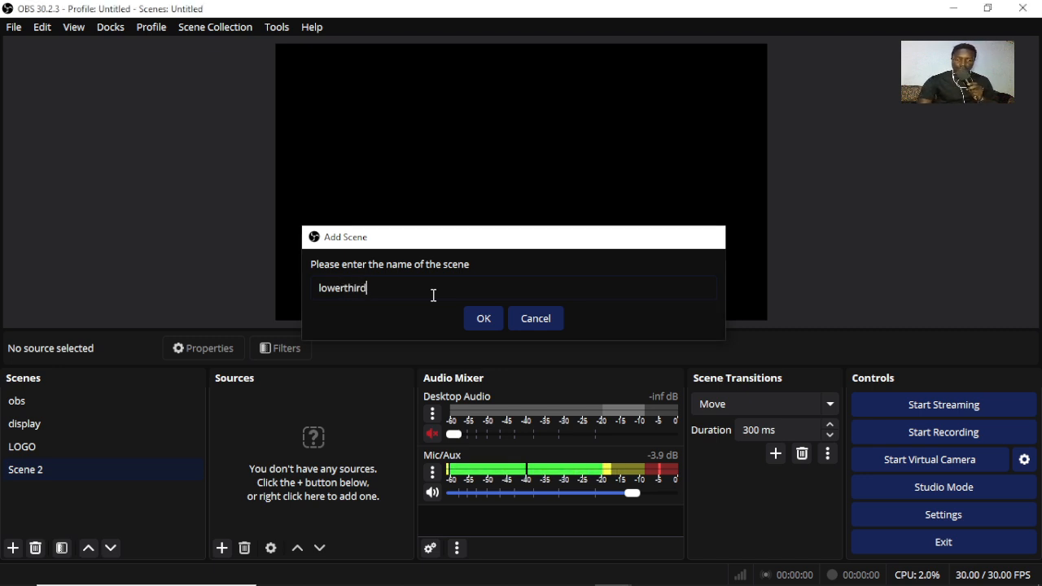
pyautogui.press('Return')
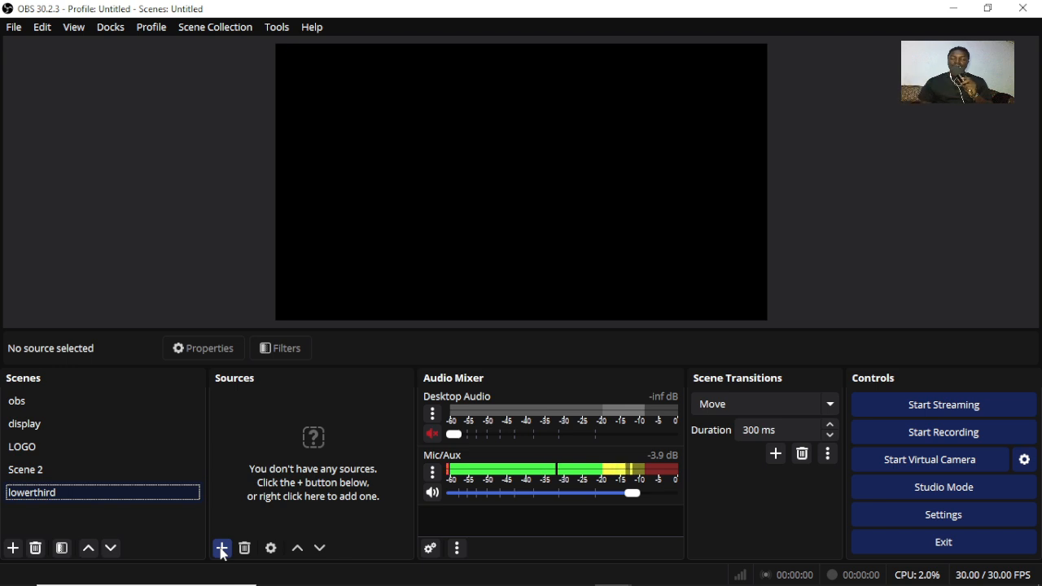
pyautogui.click(221, 549)
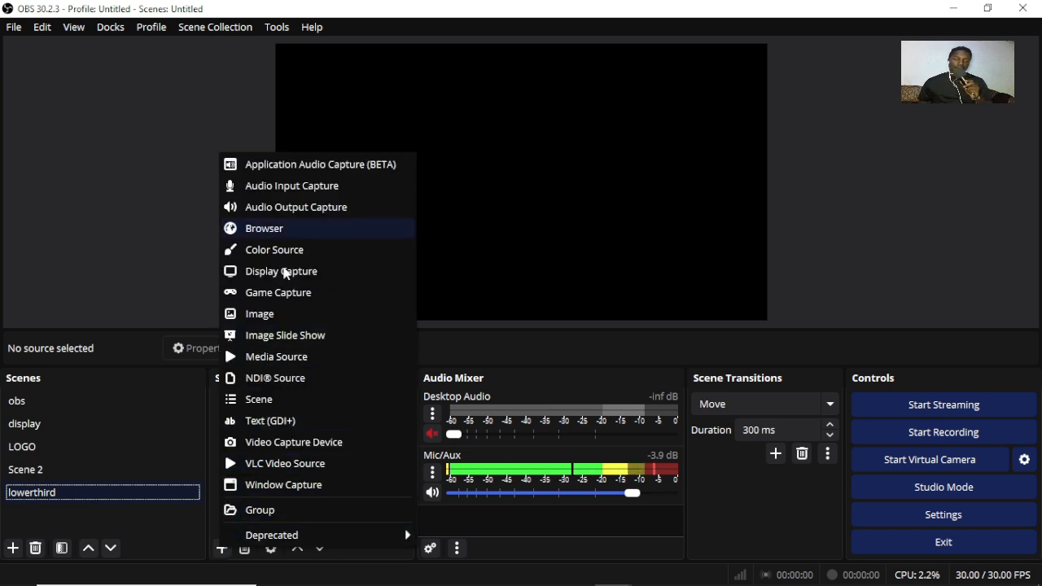
pyautogui.click(469, 218)
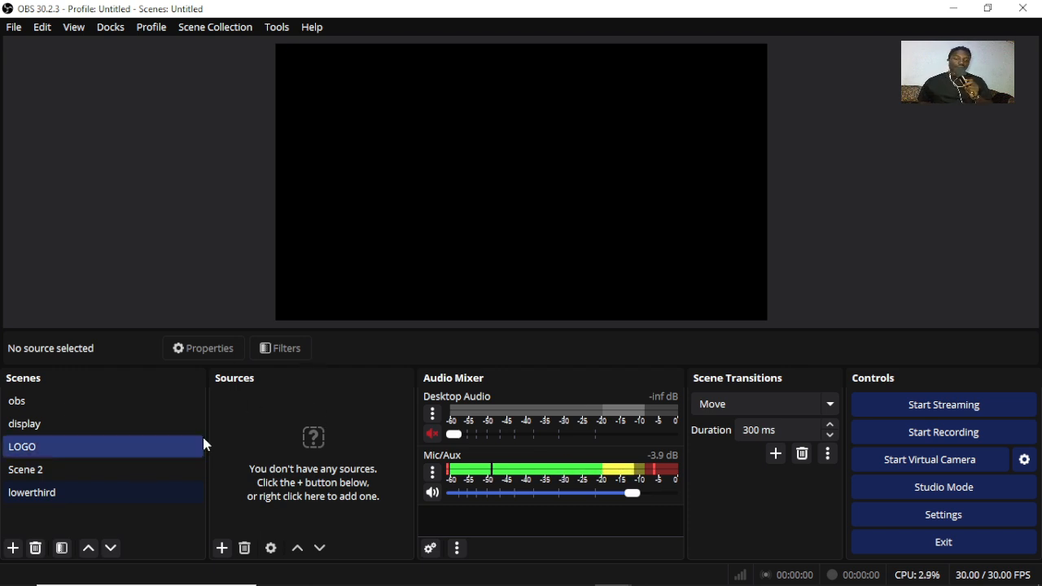
pyautogui.click(51, 501)
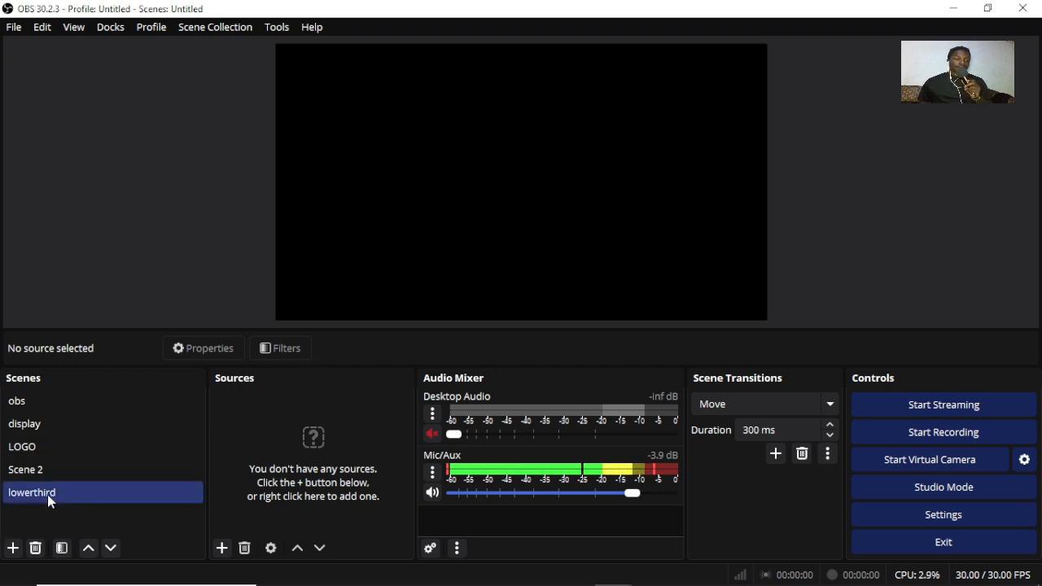
pyautogui.click(94, 466)
pyautogui.click(85, 495)
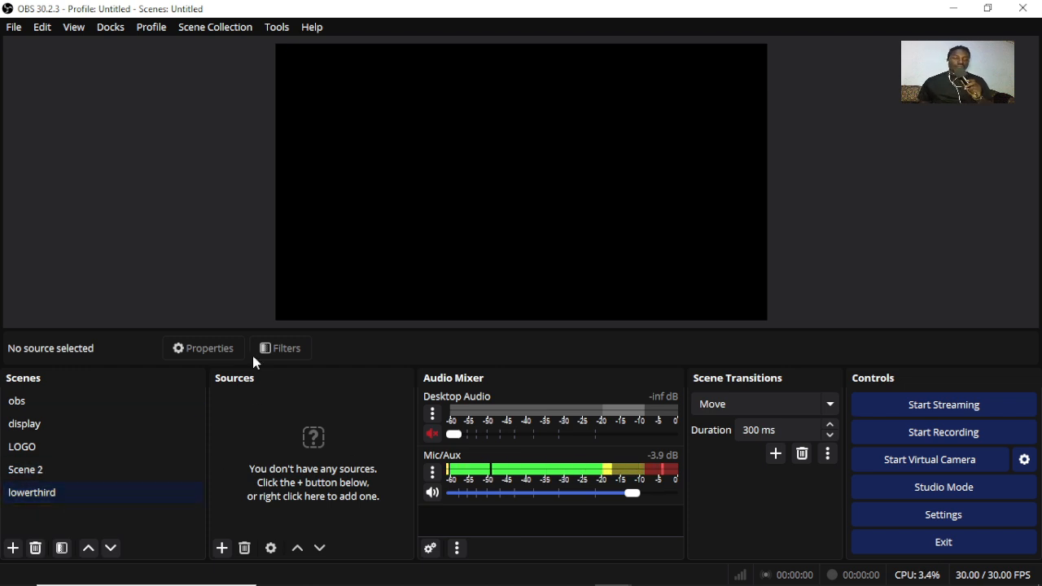
# Step: Add a new color source with the default color and size to the lowerthird scene and fit it to the screen
pyautogui.click(222, 549)
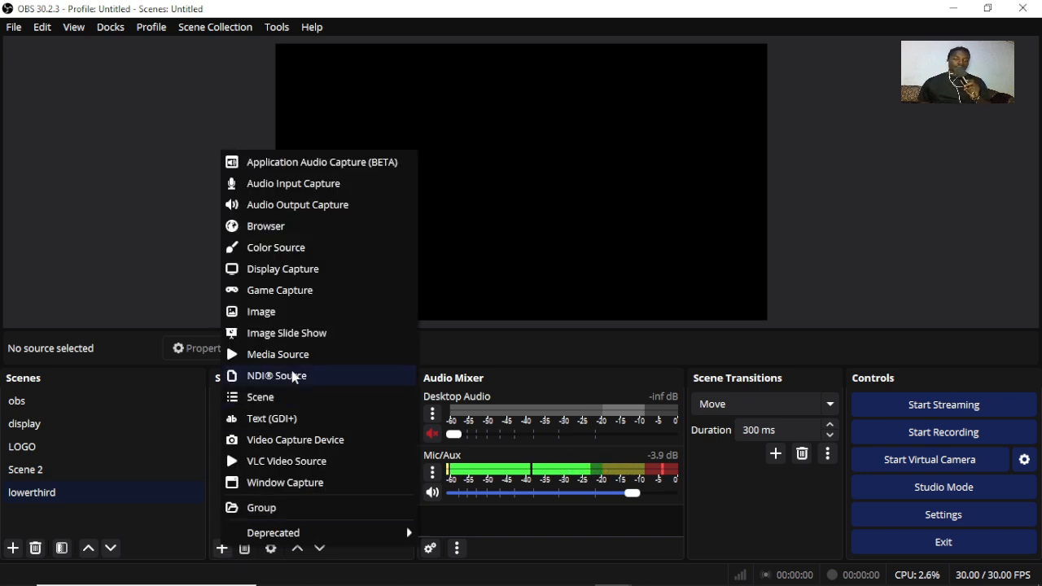
pyautogui.click(284, 255)
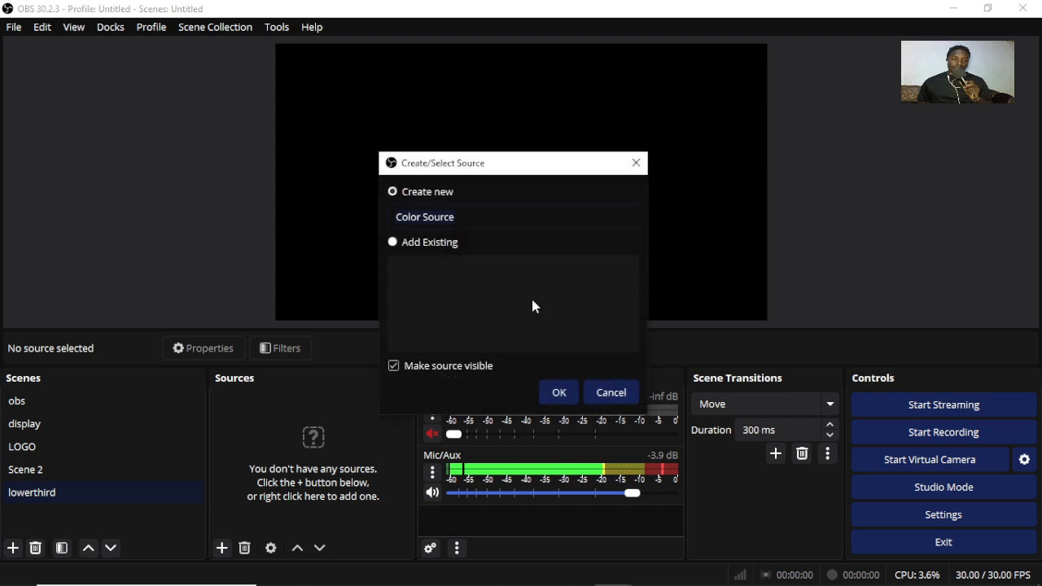
pyautogui.click(560, 394)
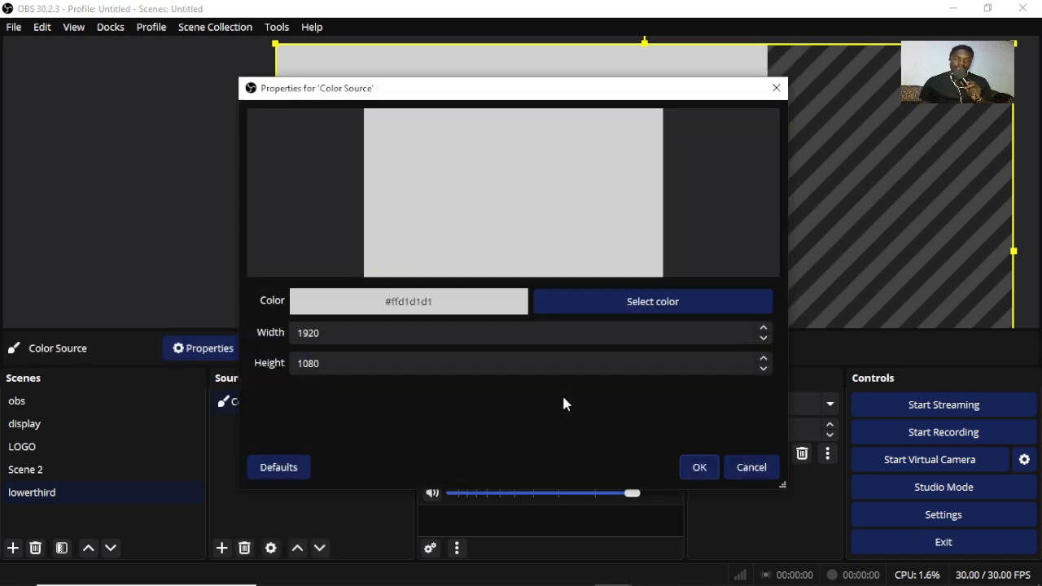
pyautogui.click(696, 468)
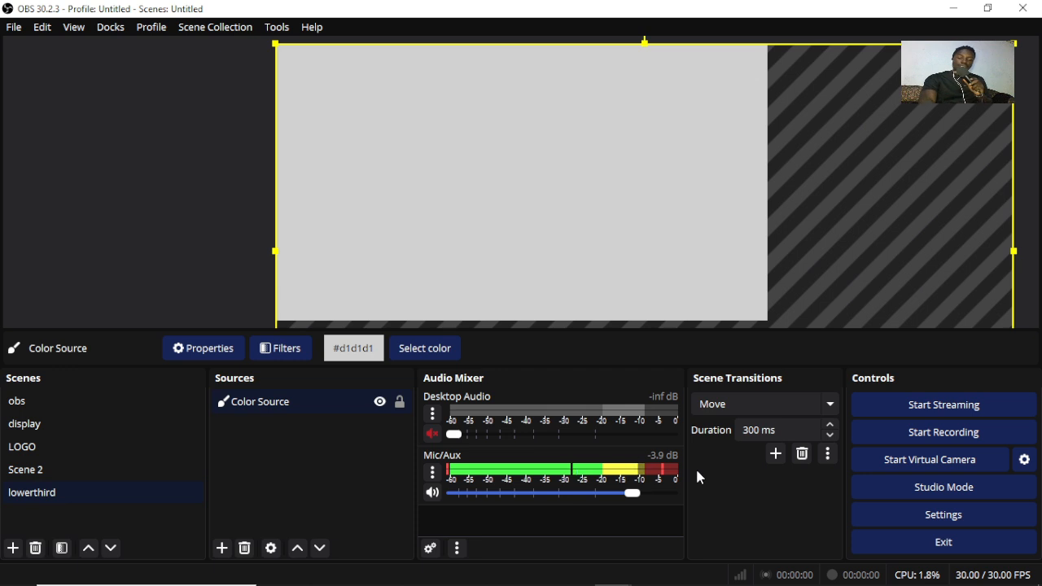
pyautogui.hotkey('ctrl', 'f')
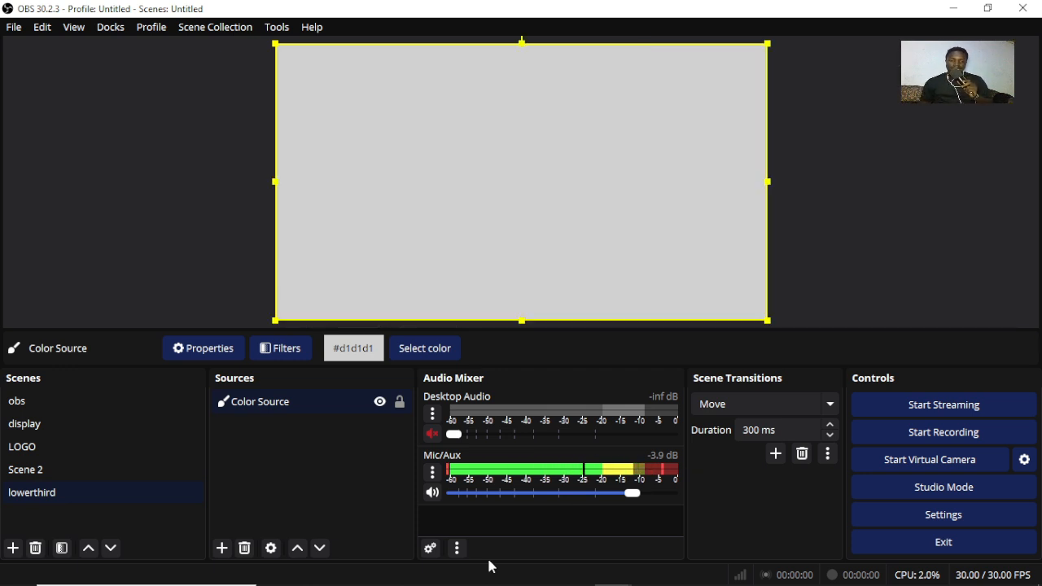
pyautogui.click(433, 494)
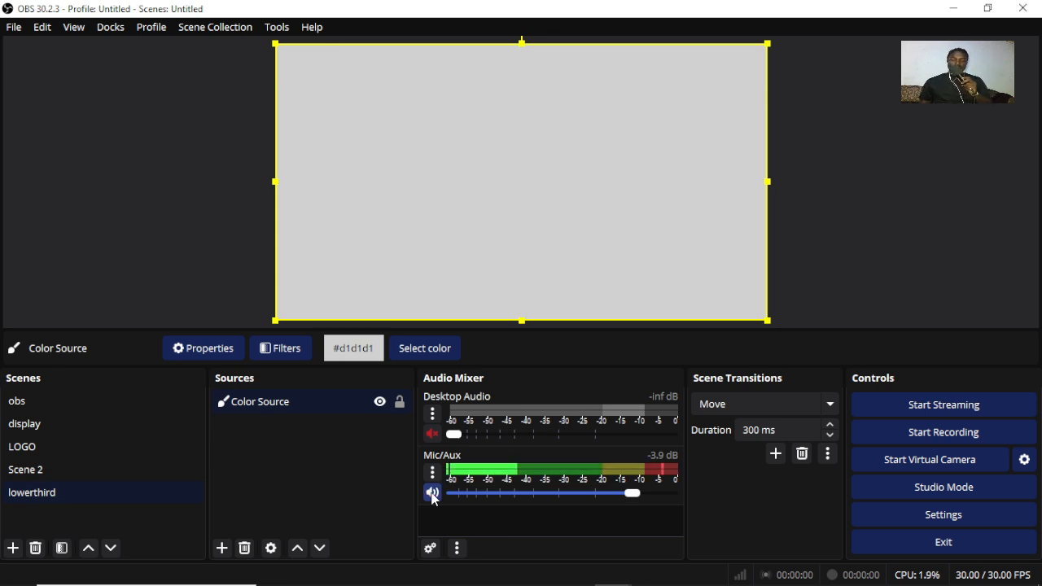
pyautogui.click(433, 494)
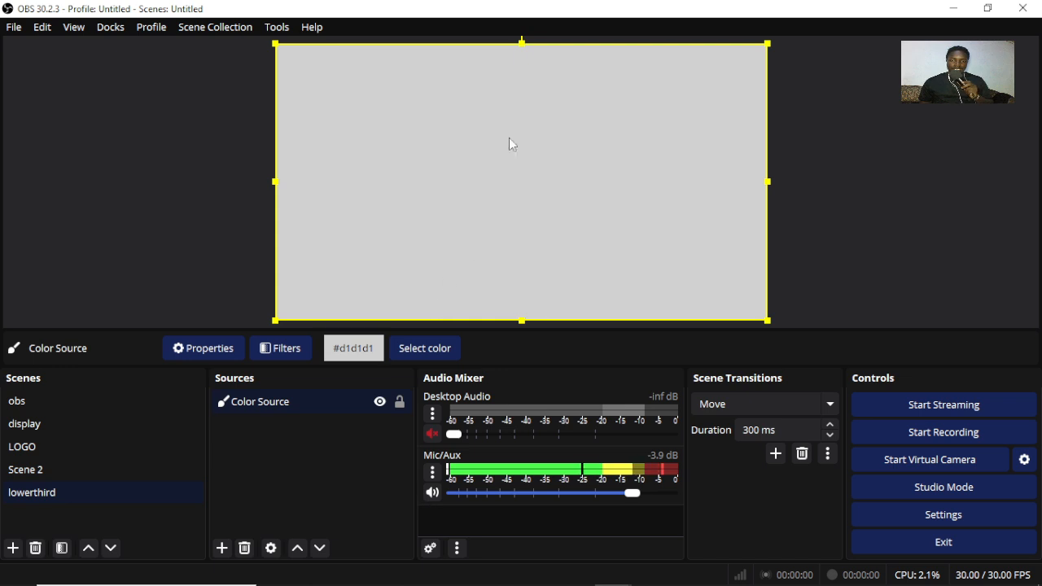
# Step: Shrink the color source to a thin, narrower bar and move it to the canvas's bottom edge, about 45 px from the left edge
pyautogui.moveTo(522, 43); pyautogui.dragTo(522, 308)
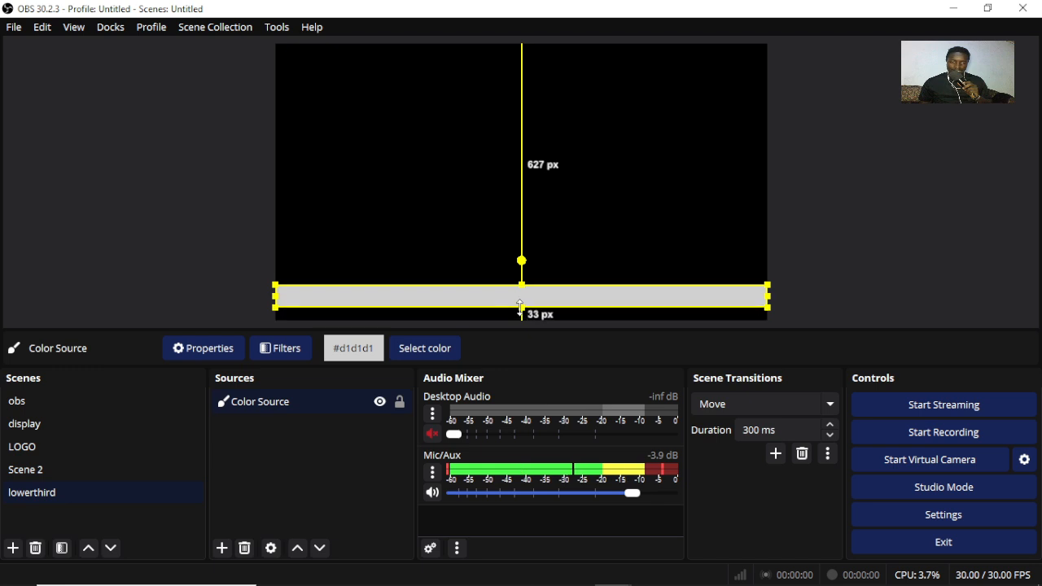
pyautogui.moveTo(766, 299); pyautogui.dragTo(726, 298)
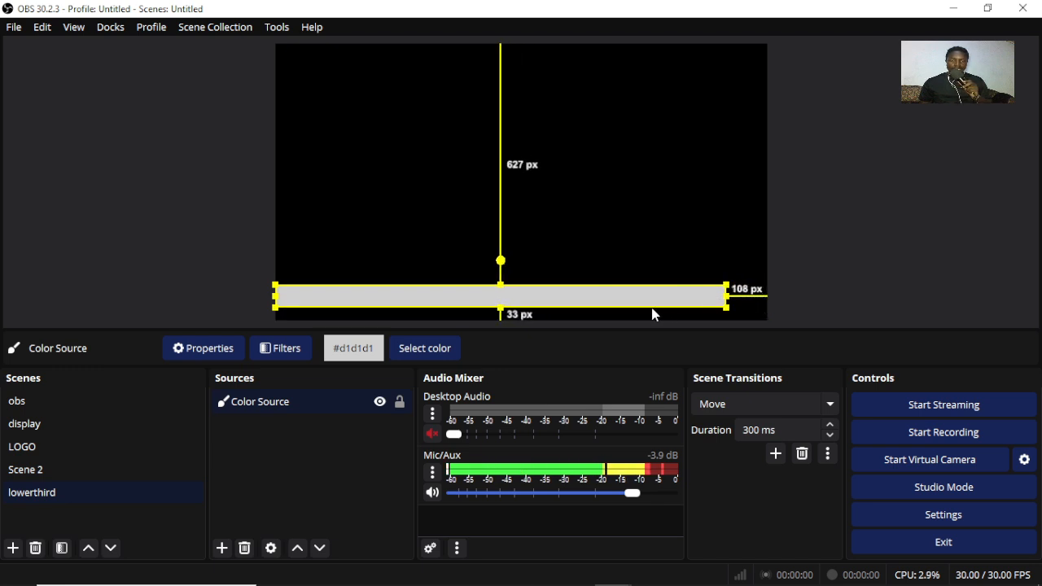
pyautogui.moveTo(616, 304); pyautogui.dragTo(633, 306)
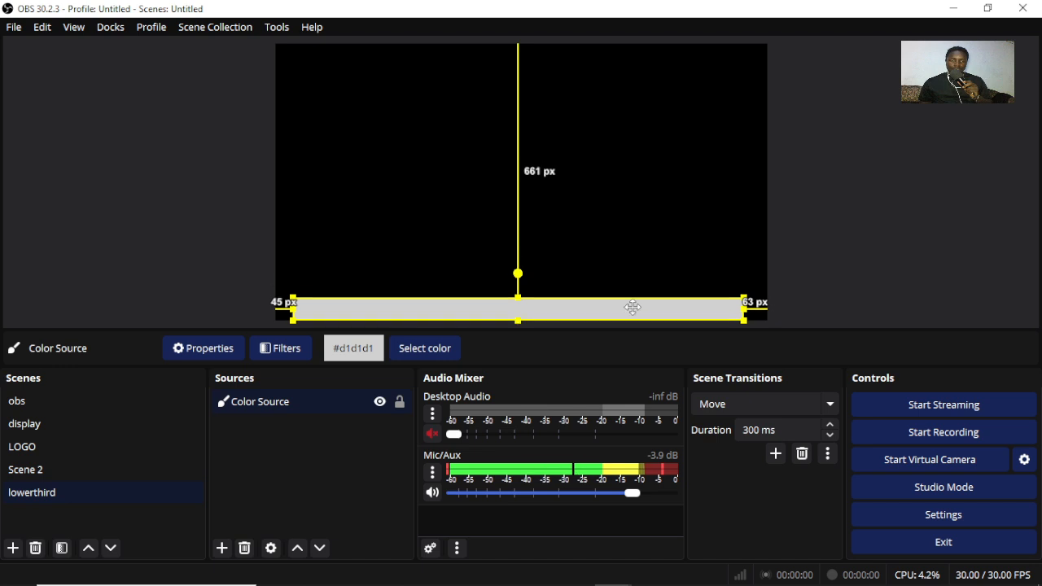
# Step: Raise the bar to about 14 px above the canvas bottom and thin it so its upper edge is about 663 px below the canvas top
pyautogui.press('Up')
pyautogui.press('Up')
pyautogui.press('Up')
pyautogui.press('Up')
pyautogui.press('Up')
pyautogui.press('Up')
pyautogui.press('Up')
pyautogui.press('Up')
pyautogui.press('Up')
pyautogui.press('Up')
pyautogui.press('Up')
pyautogui.press('Up')
pyautogui.press('Up')
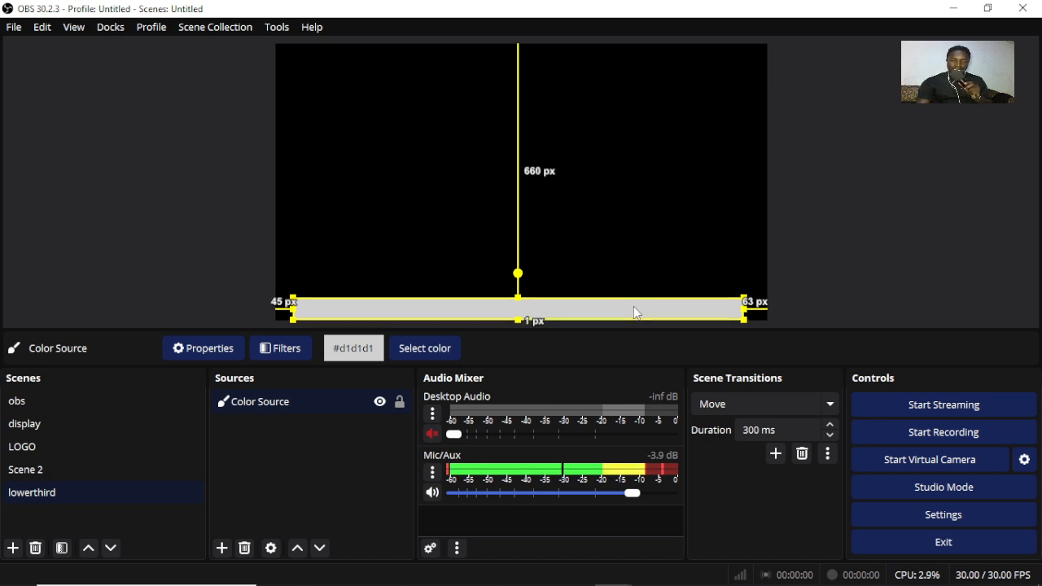
pyautogui.press('Up')
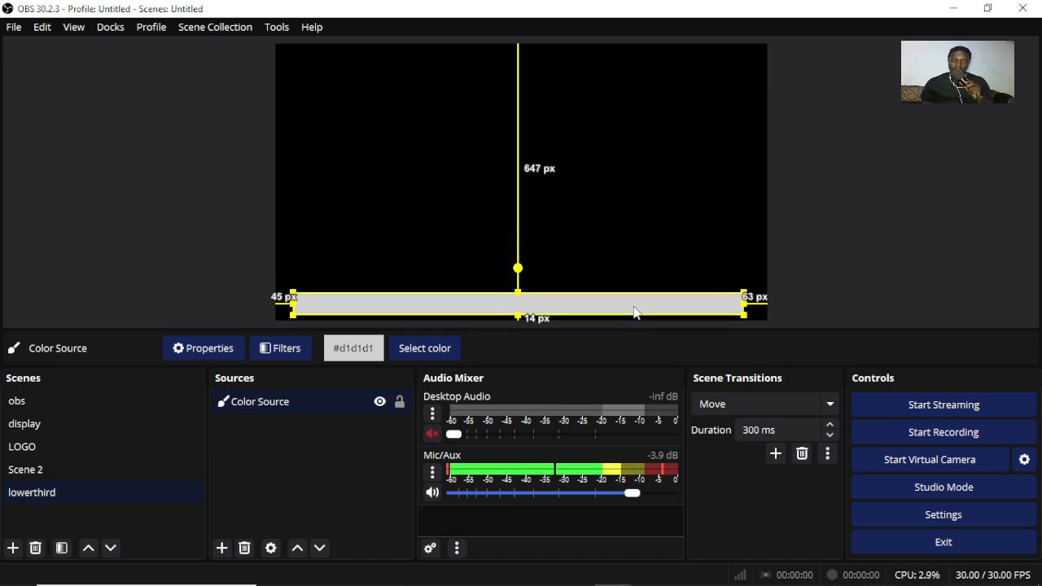
pyautogui.moveTo(519, 293); pyautogui.dragTo(518, 287)
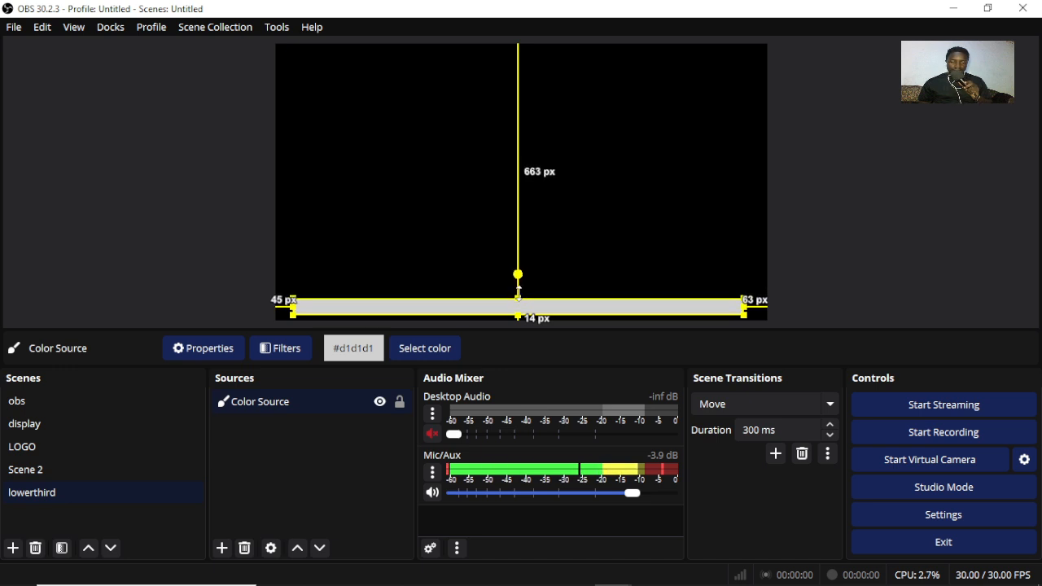
pyautogui.click(832, 269)
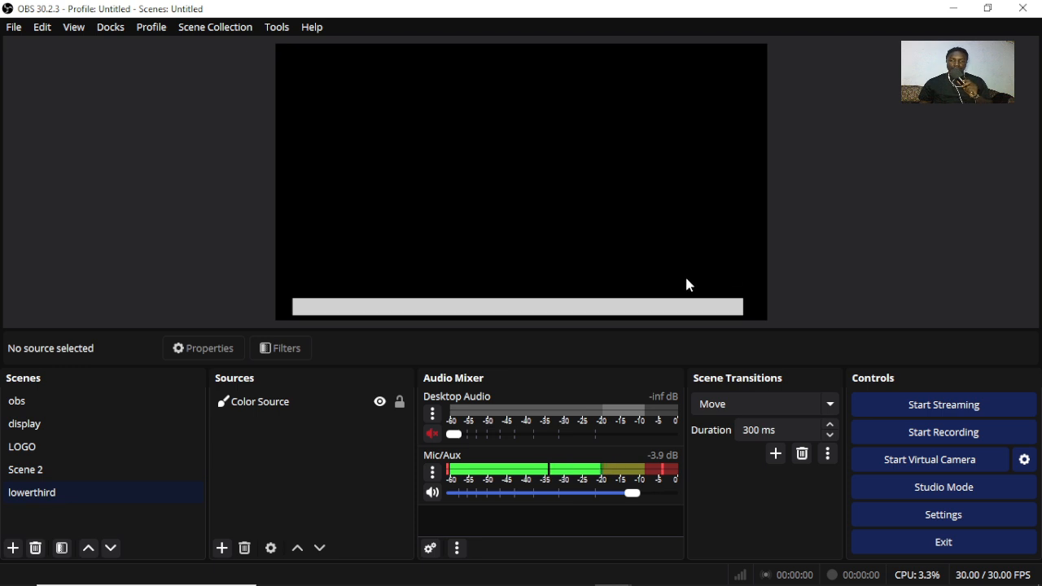
# Step: Nudge the bar right to roughly centre it, leaving about 57 px on its left and 51 px on its right
pyautogui.click(663, 307)
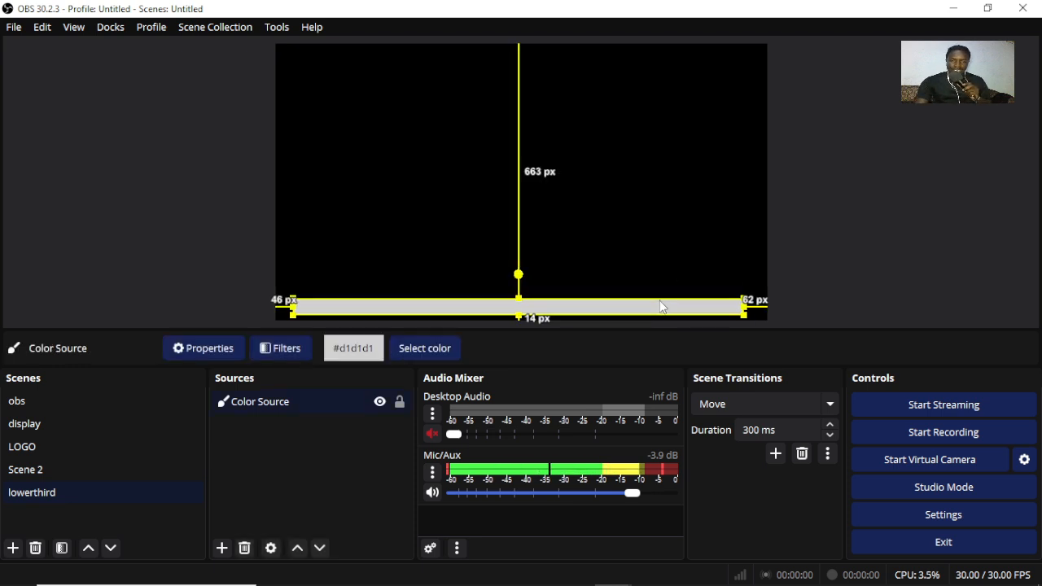
pyautogui.press('Right')
pyautogui.press('Right')
pyautogui.press('Right')
pyautogui.press('Right')
pyautogui.press('Right')
pyautogui.press('Right')
pyautogui.press('Right')
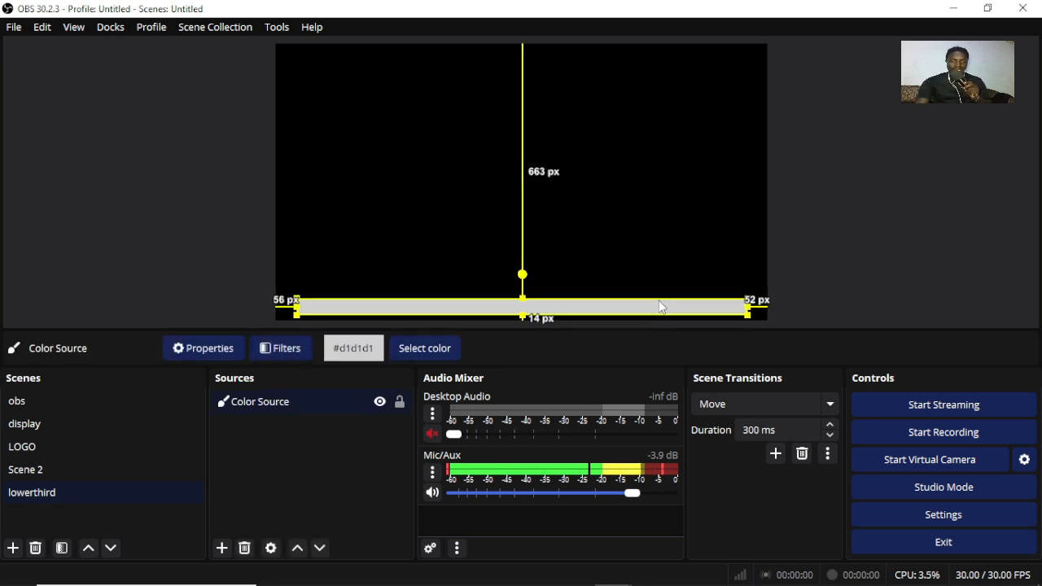
pyautogui.press('Right')
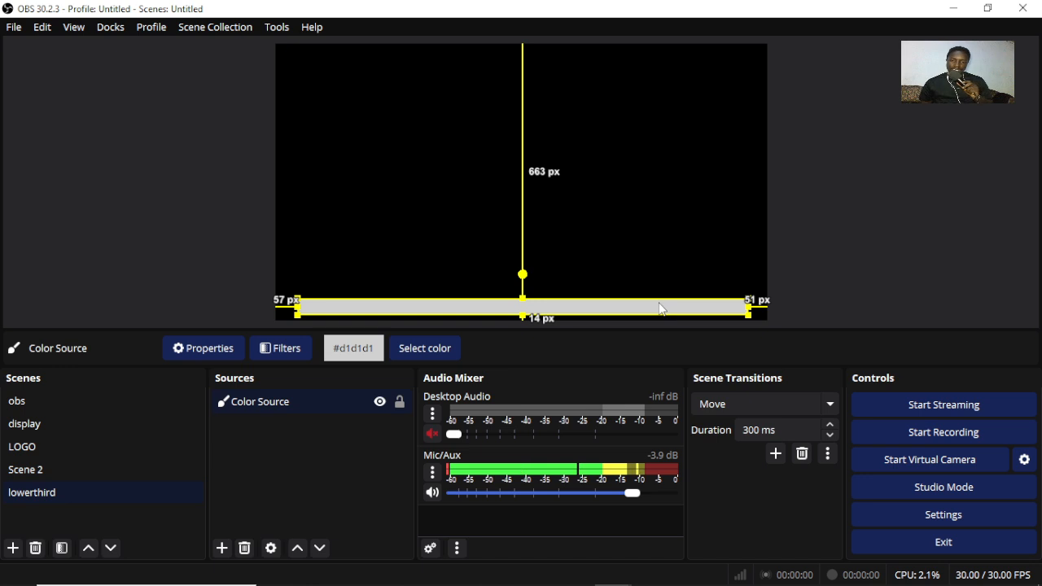
pyautogui.click(269, 476)
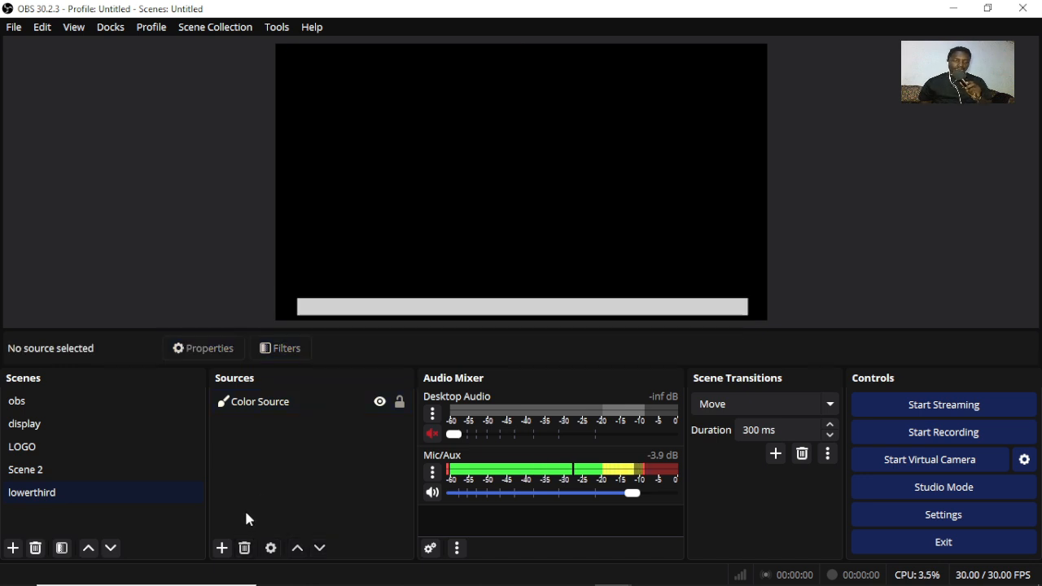
# Step: Add a second new color source to the lowerthird scene, keeping the suggested name
pyautogui.click(221, 547)
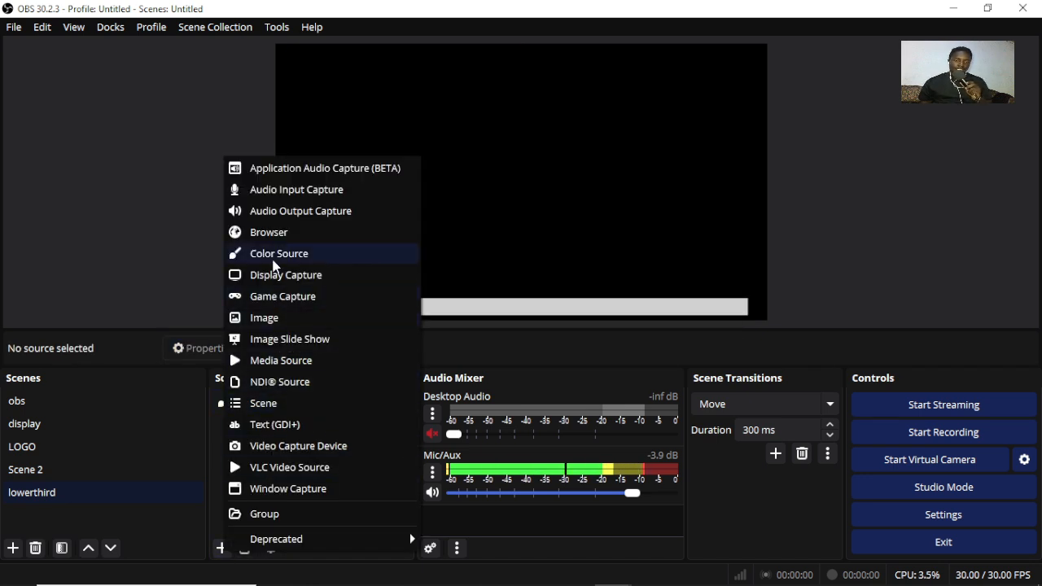
pyautogui.click(276, 254)
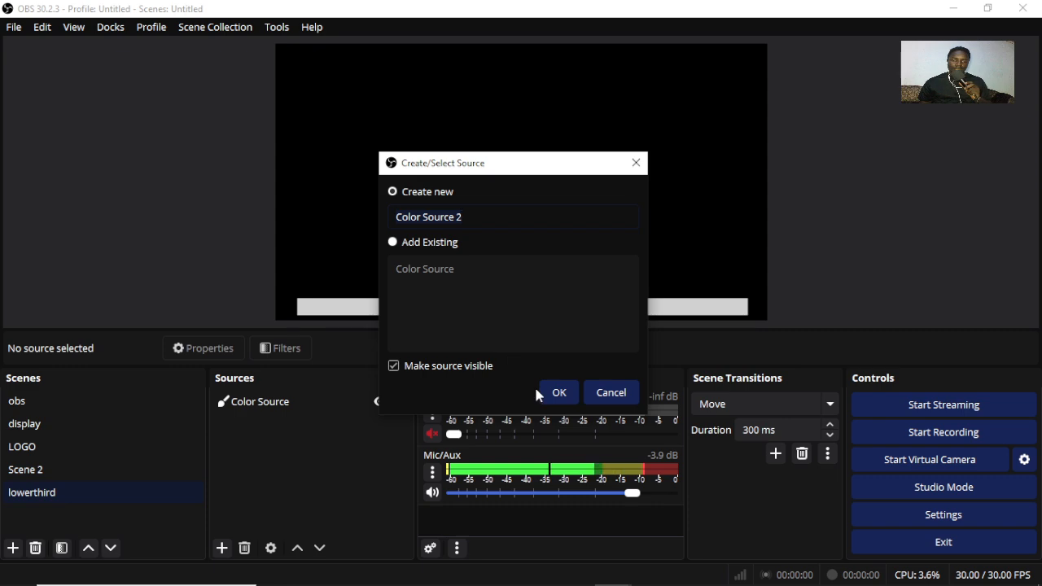
pyautogui.click(556, 393)
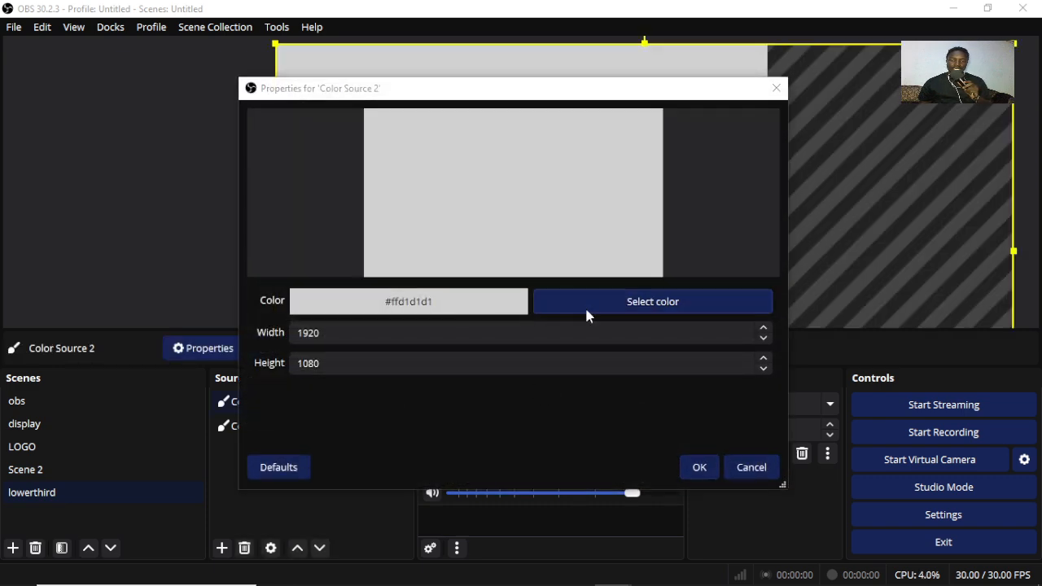
# Step: Set the second color source's color to the muted grey-purple #807e96
pyautogui.click(584, 307)
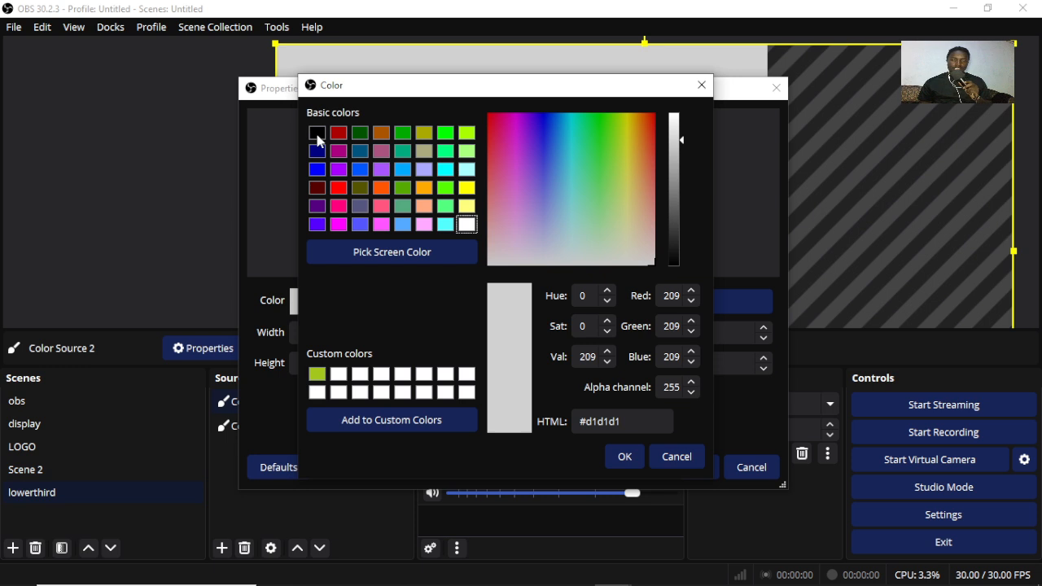
pyautogui.click(362, 223)
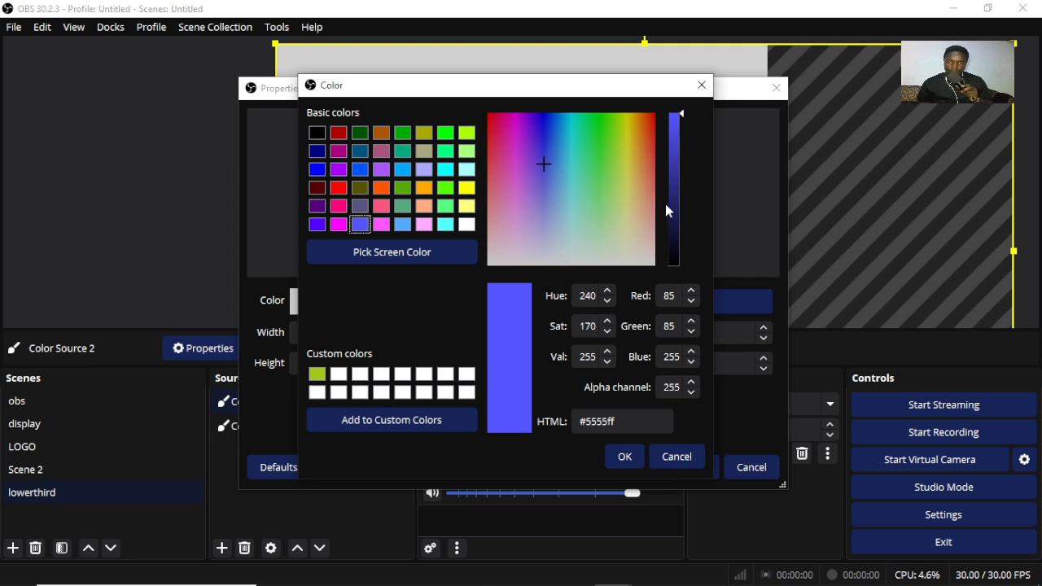
pyautogui.moveTo(676, 226); pyautogui.dragTo(677, 188)
pyautogui.moveTo(538, 238); pyautogui.dragTo(540, 242)
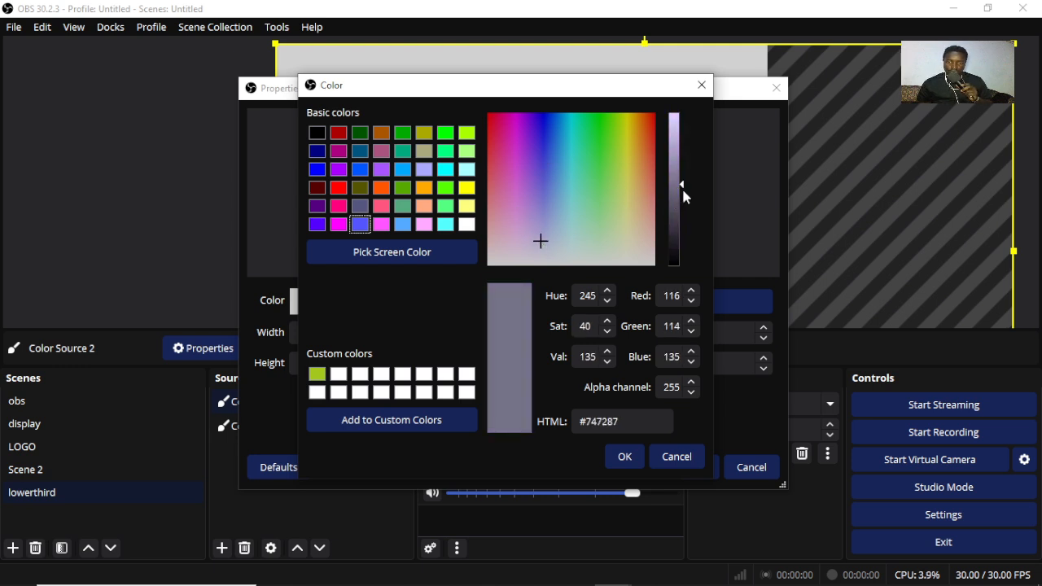
pyautogui.moveTo(675, 188); pyautogui.dragTo(678, 175)
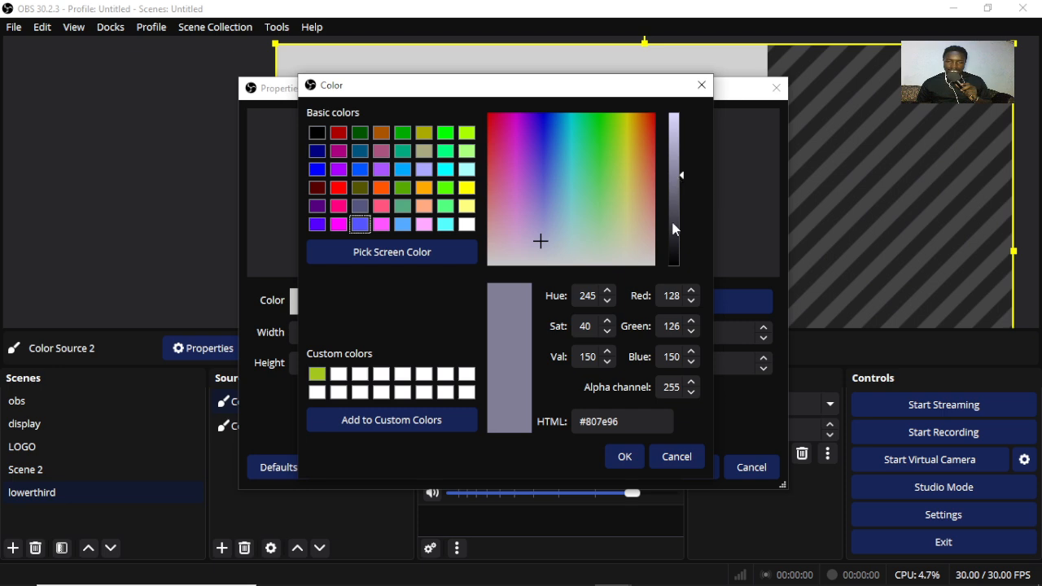
pyautogui.click(624, 457)
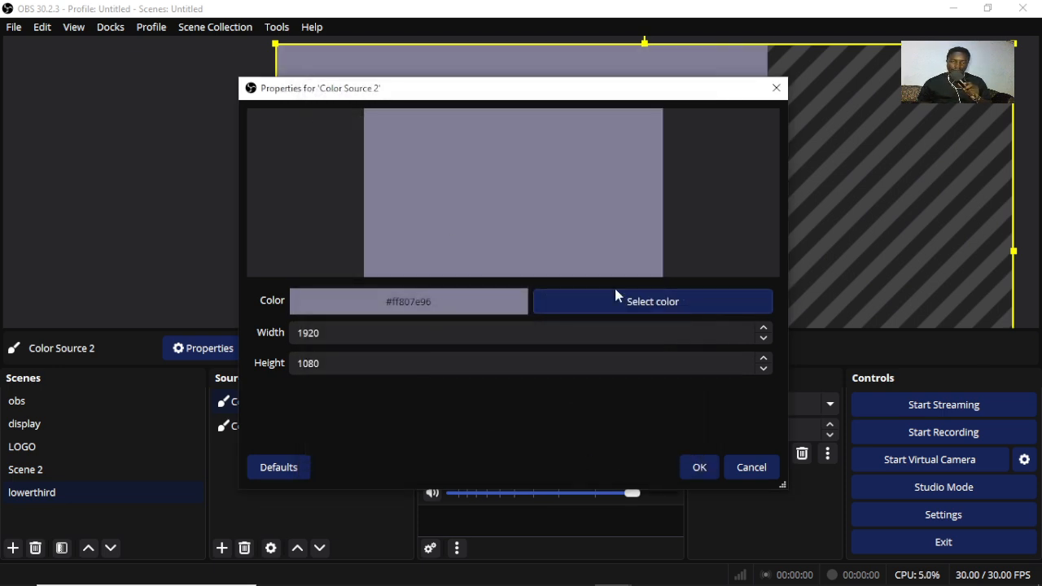
# Step: Squash the purple source to span about 593 px below the canvas top to 81 px above its bottom, shorten its left end, and raise it
pyautogui.click(691, 469)
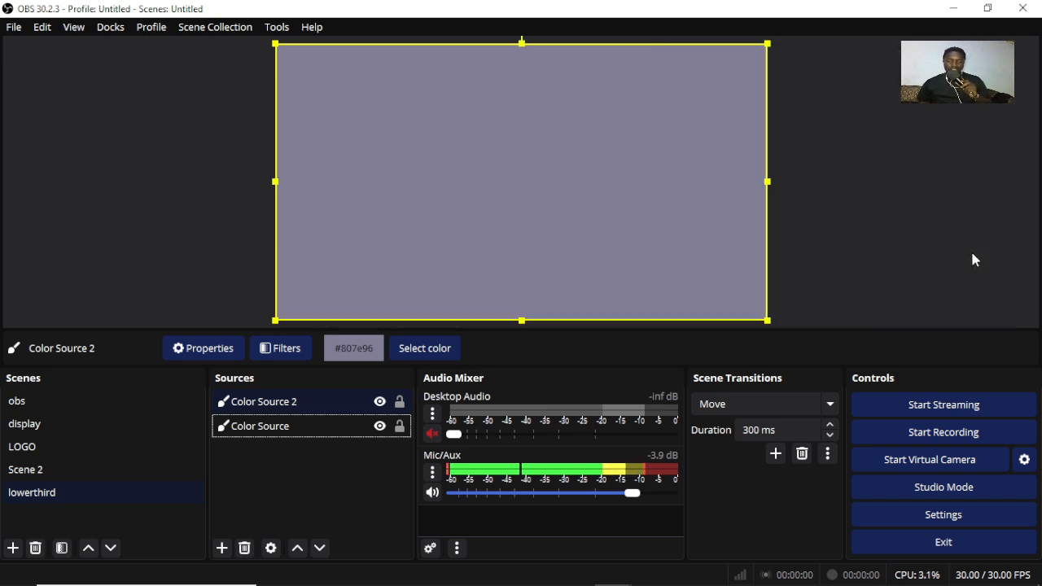
pyautogui.moveTo(521, 320); pyautogui.dragTo(522, 288)
pyautogui.moveTo(521, 43); pyautogui.dragTo(521, 271)
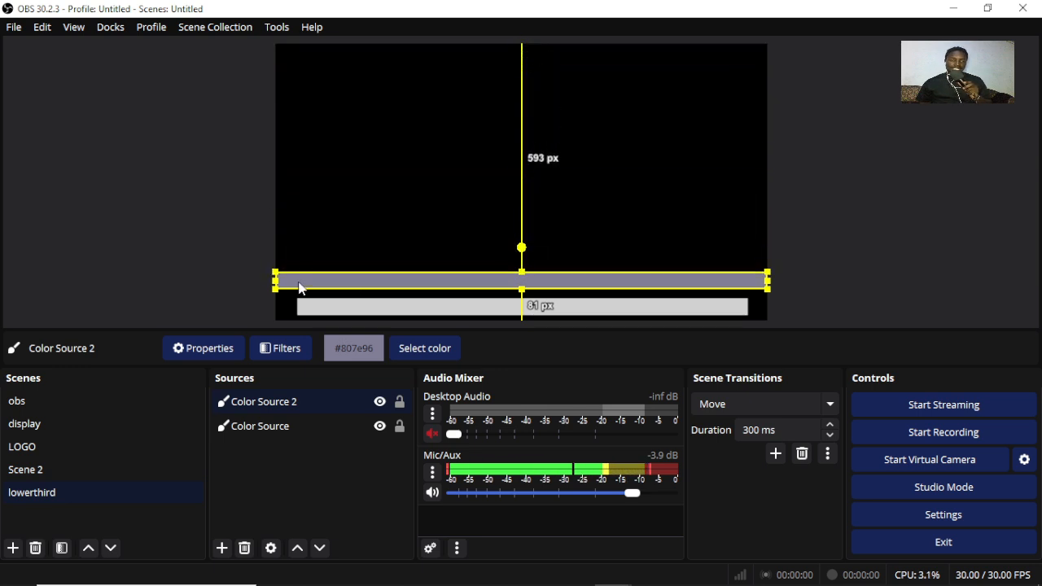
pyautogui.moveTo(277, 282); pyautogui.dragTo(303, 283)
pyautogui.moveTo(372, 284); pyautogui.dragTo(356, 210)
# Step: Raise the light grey bar to about 49 px above the canvas bottom and paste a copy of it at about 116 px
pyautogui.click(388, 311)
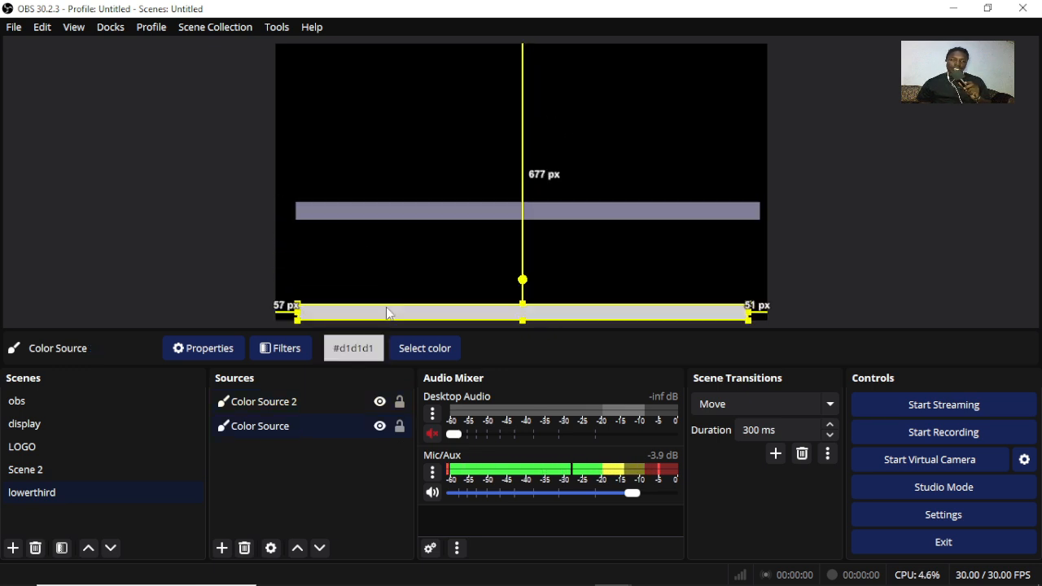
pyautogui.moveTo(396, 314); pyautogui.dragTo(392, 296)
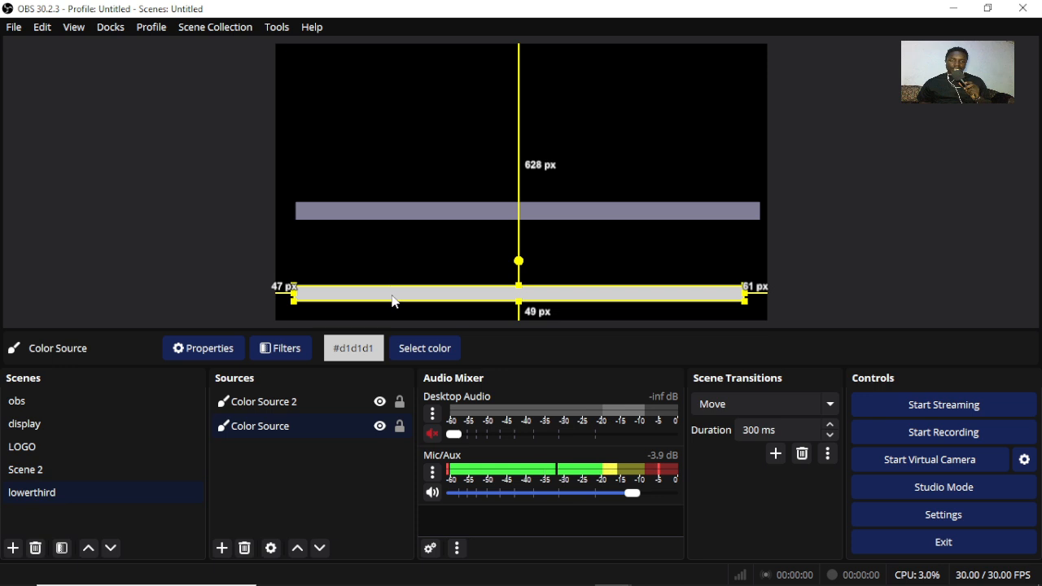
pyautogui.rightClick(394, 301)
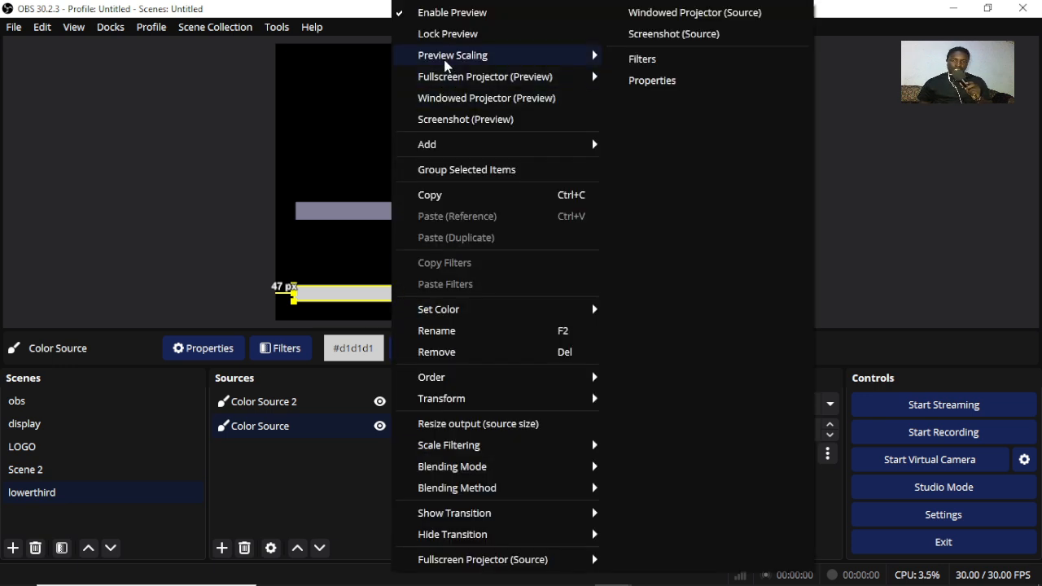
pyautogui.click(461, 195)
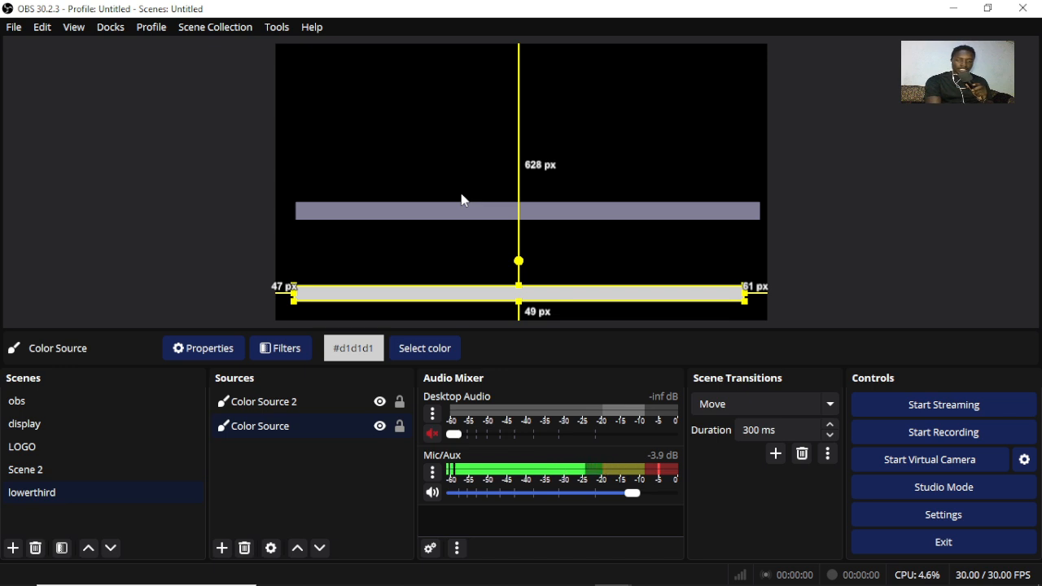
pyautogui.hotkey('ctrl', 'v')
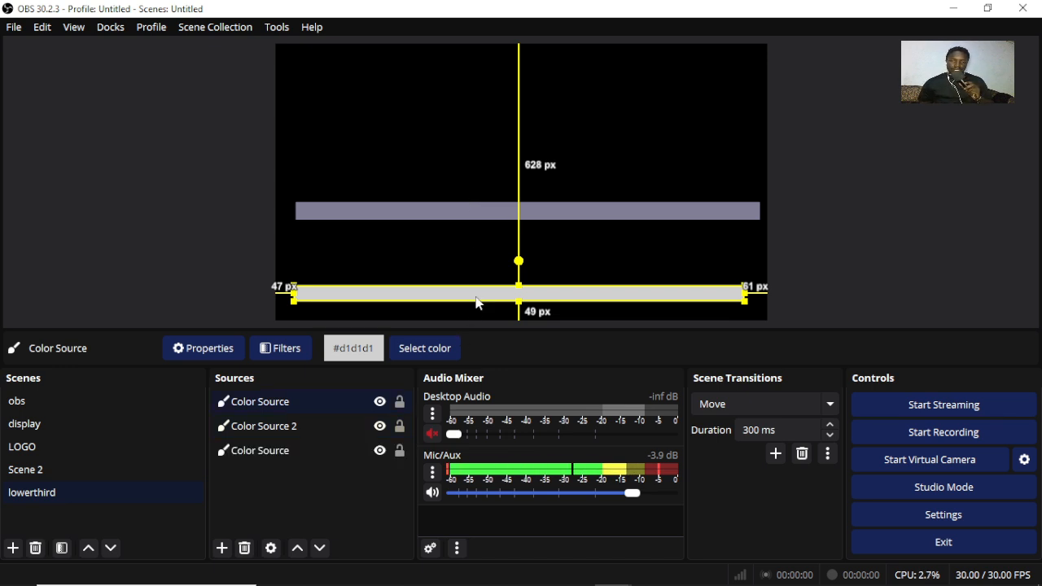
pyautogui.moveTo(477, 298); pyautogui.dragTo(476, 269)
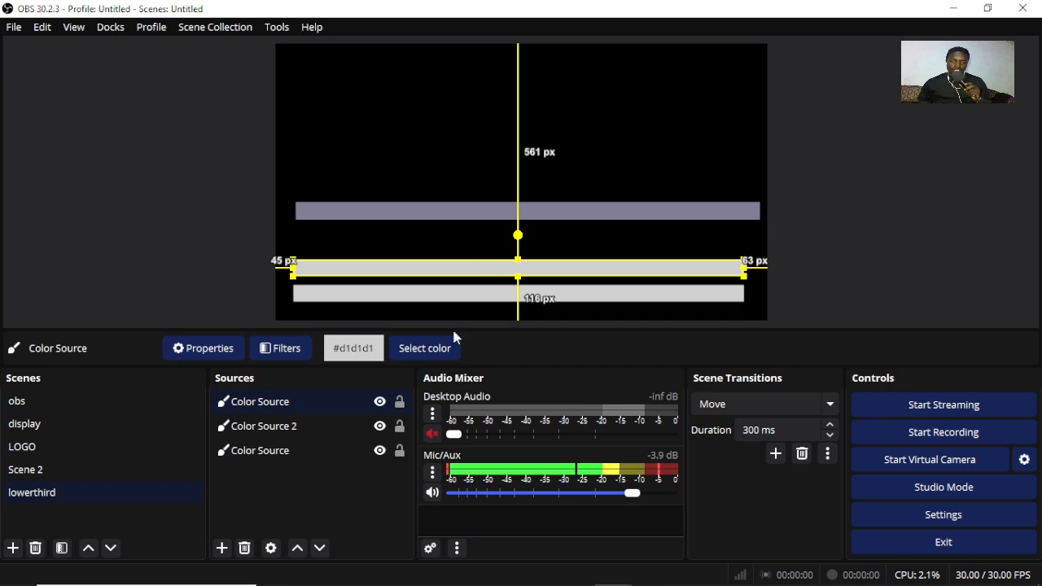
# Step: Recolor the copied grey bar to red #ff0000
pyautogui.click(418, 352)
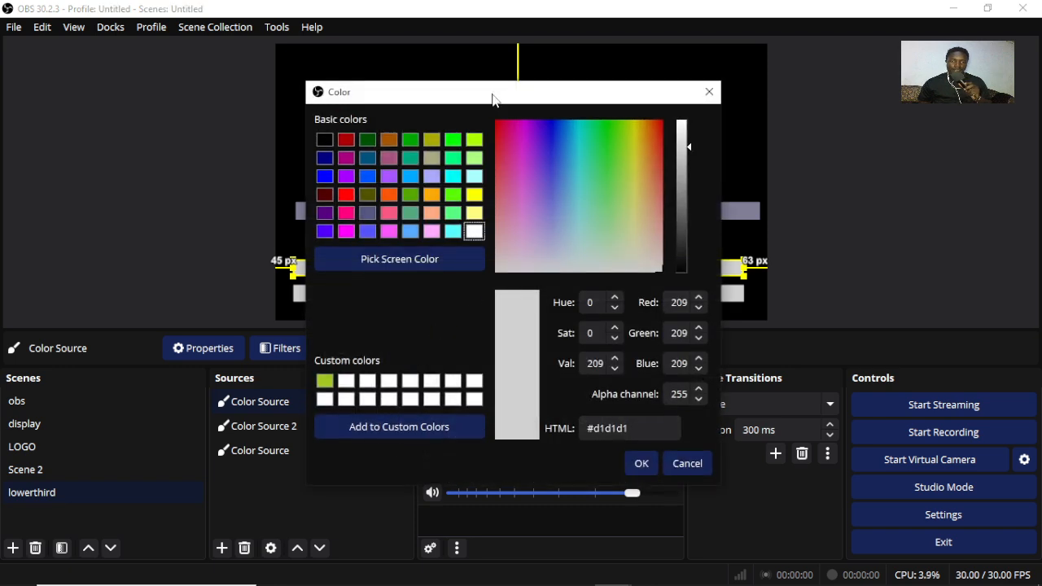
pyautogui.moveTo(494, 94); pyautogui.dragTo(795, 85)
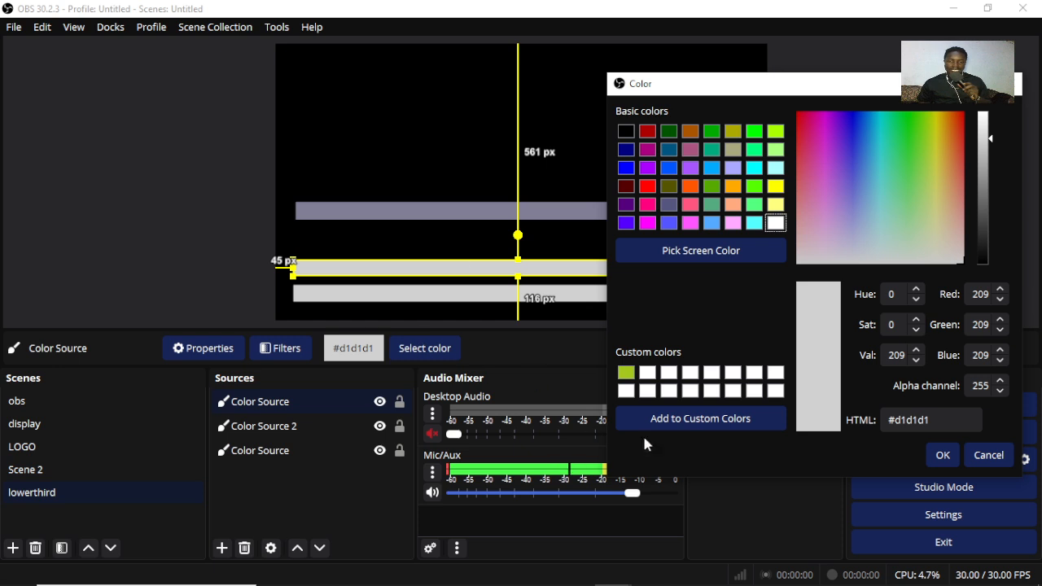
pyautogui.click(648, 187)
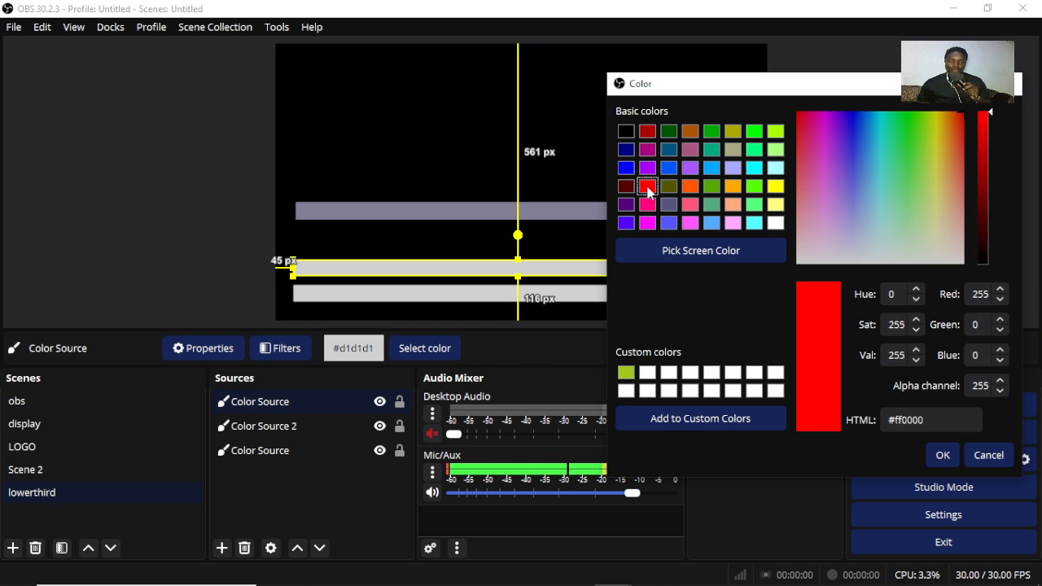
pyautogui.click(940, 456)
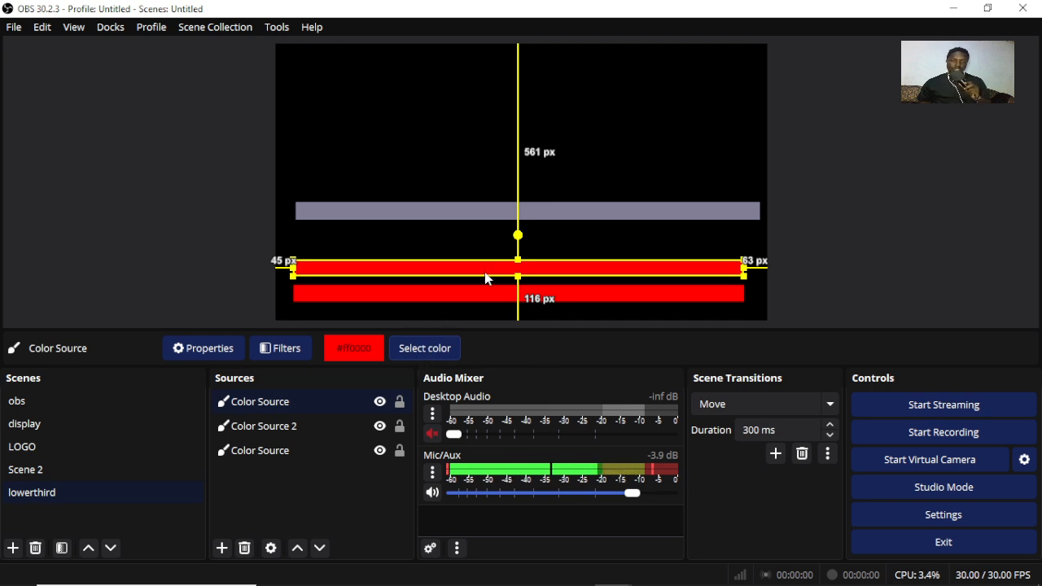
# Step: Try shifting the purple bar slightly down and to the left, and undo both that shift and the red recolor
pyautogui.moveTo(483, 214); pyautogui.dragTo(470, 218)
pyautogui.click(445, 272)
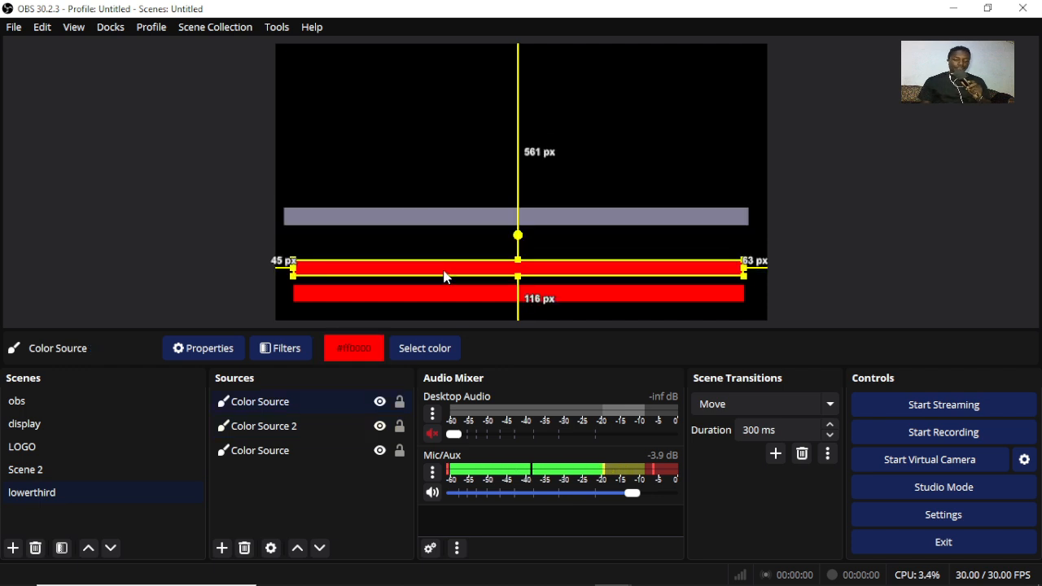
pyautogui.hotkey('ctrl', 'z')
pyautogui.hotkey('ctrl', 'z')
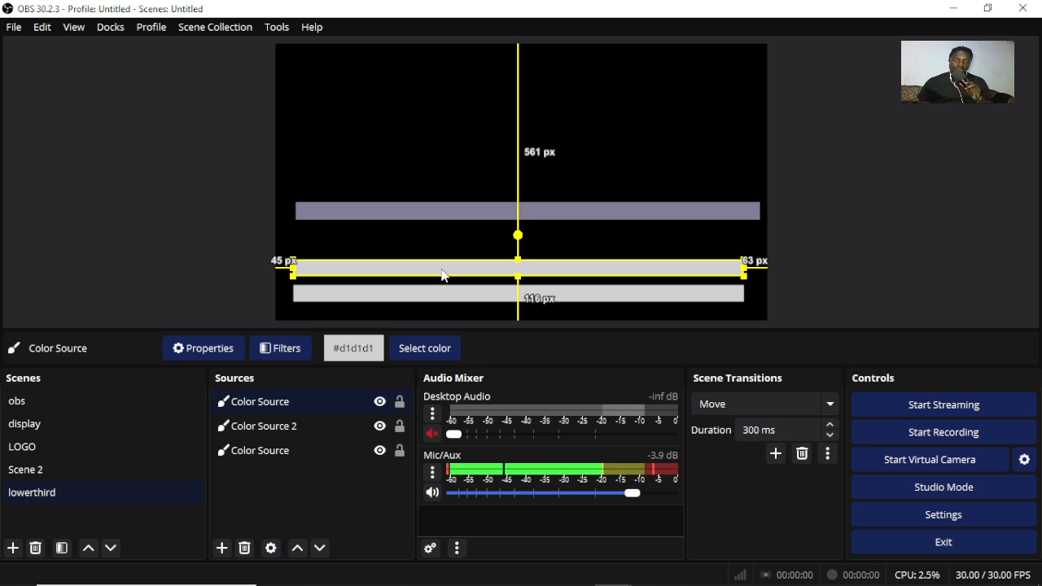
# Step: Remove the copied grey bar from the lowerthird scene
pyautogui.rightClick(432, 272)
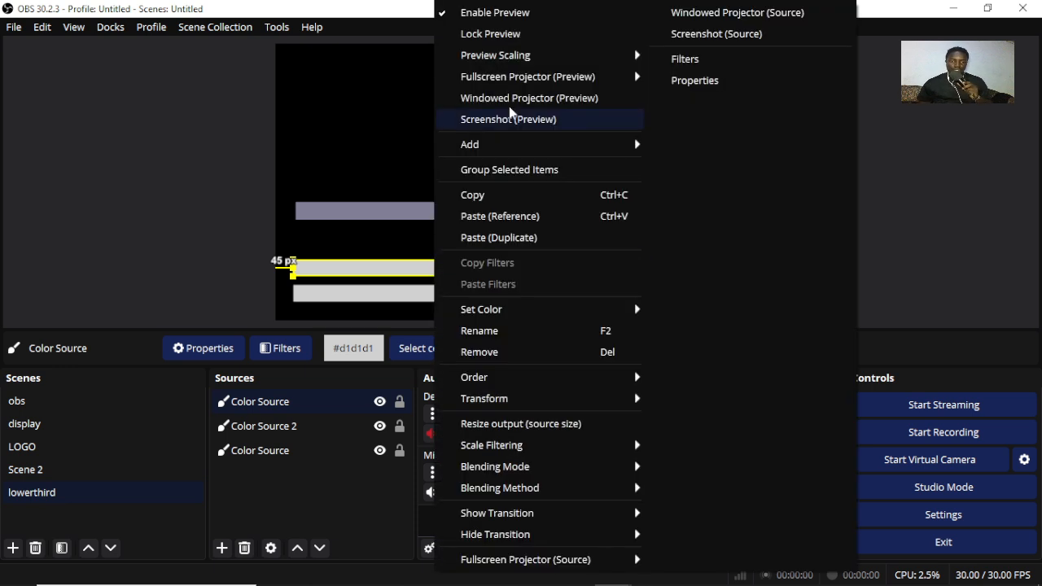
pyautogui.click(477, 352)
pyautogui.click(577, 313)
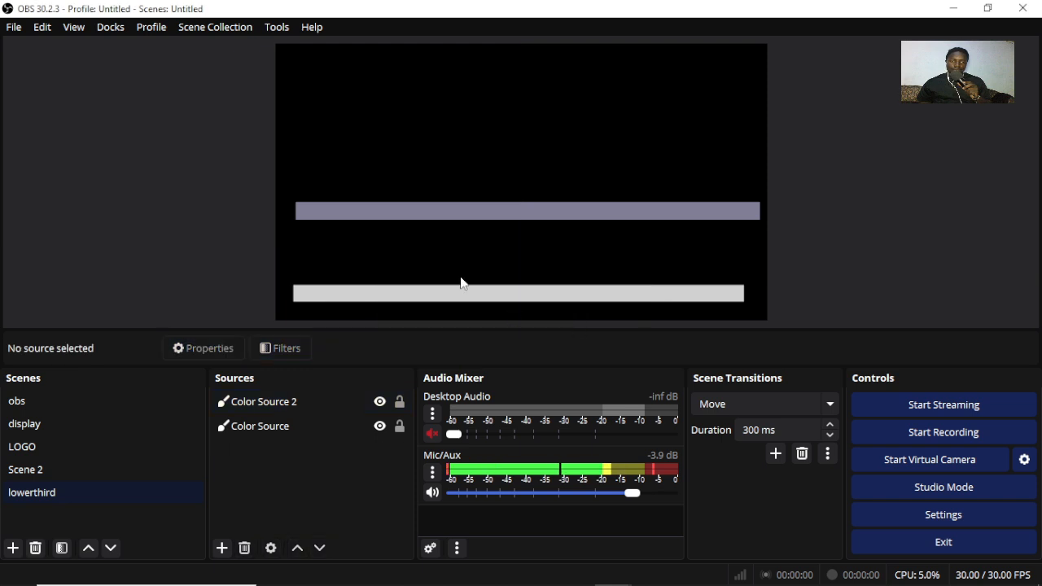
# Step: Lower the grey bar to about 31 px above the canvas bottom and stack the purple bar directly on top of it
pyautogui.moveTo(490, 295); pyautogui.dragTo(494, 301)
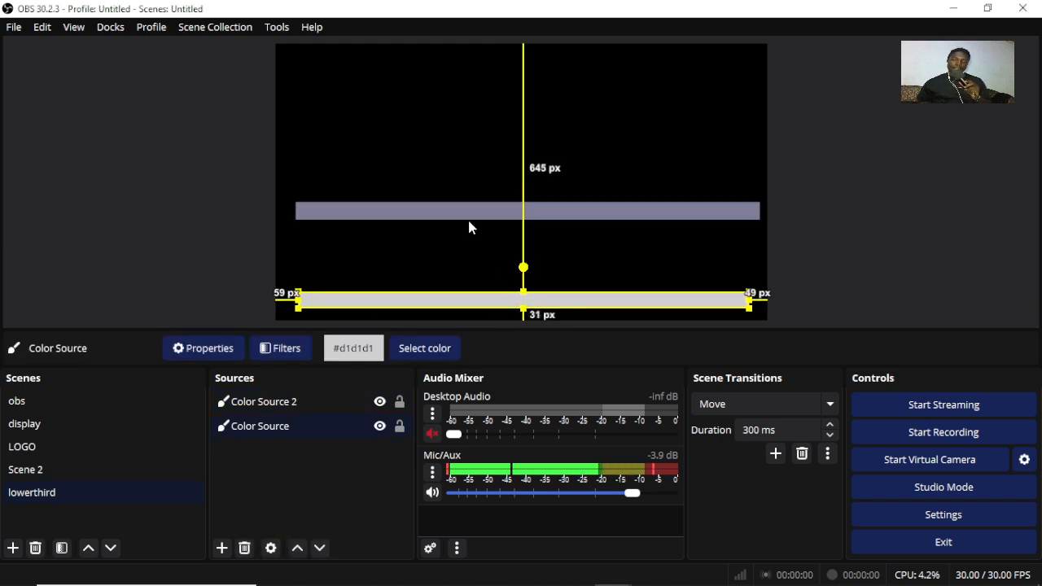
pyautogui.moveTo(465, 213); pyautogui.dragTo(464, 286)
# Step: Trim the purple bar's ends to margins of about 60 px left and 50 px right, and extend its upper edge to about 589 px below the canvas top
pyautogui.moveTo(758, 282); pyautogui.dragTo(748, 282)
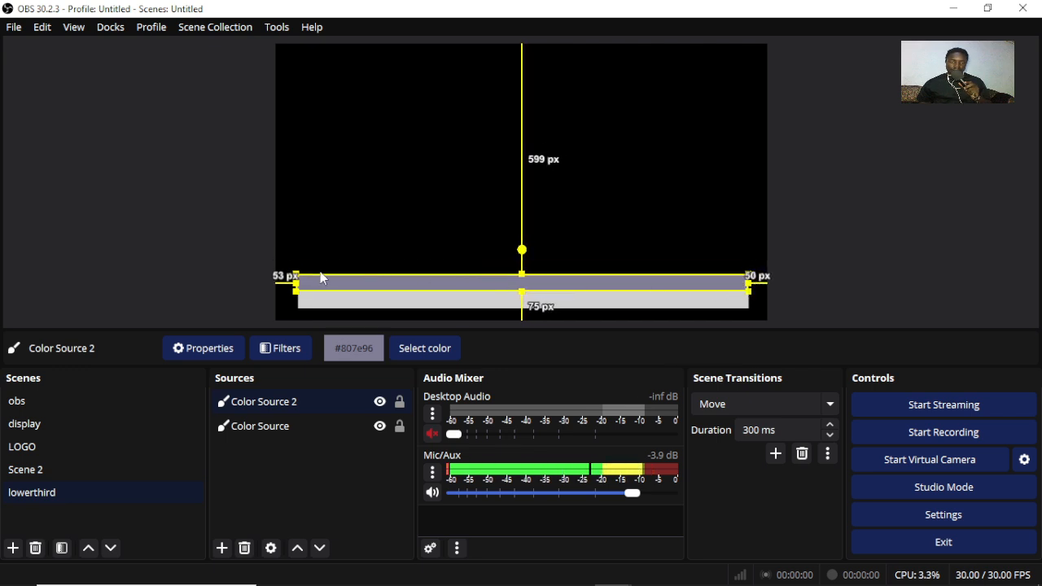
pyautogui.moveTo(296, 282); pyautogui.dragTo(298, 282)
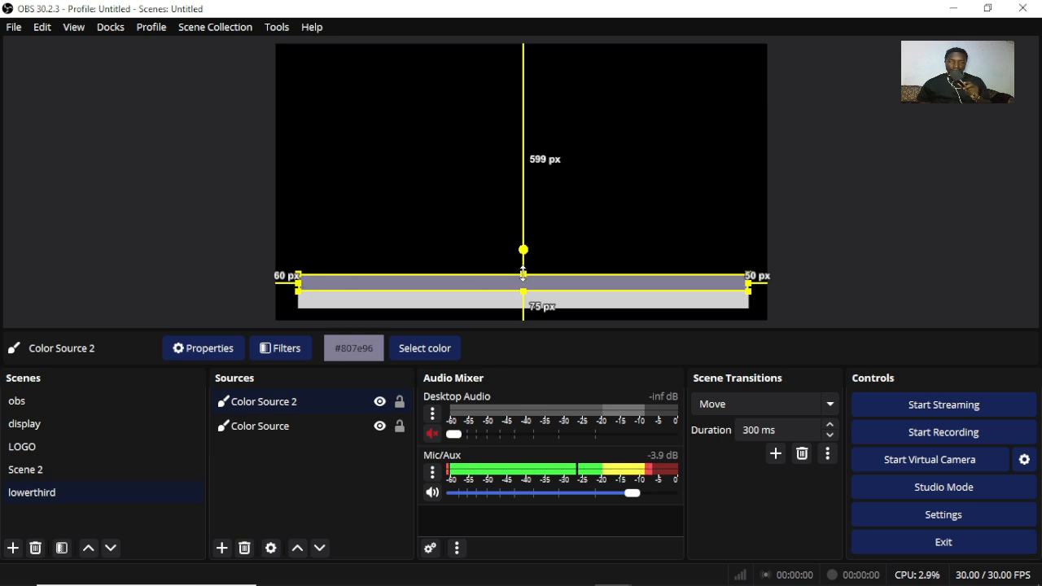
pyautogui.moveTo(523, 274); pyautogui.dragTo(523, 271)
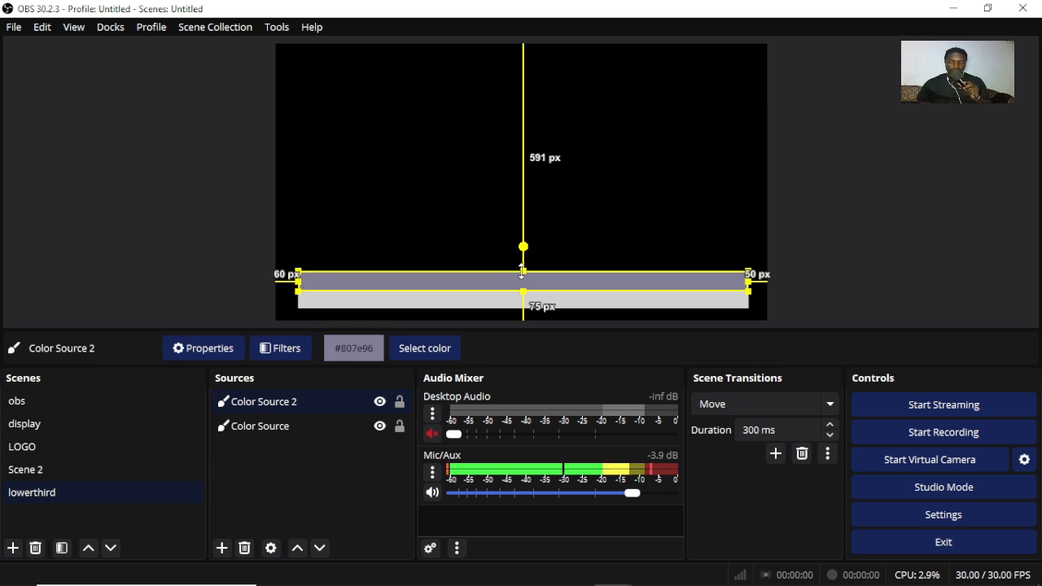
pyautogui.click(768, 230)
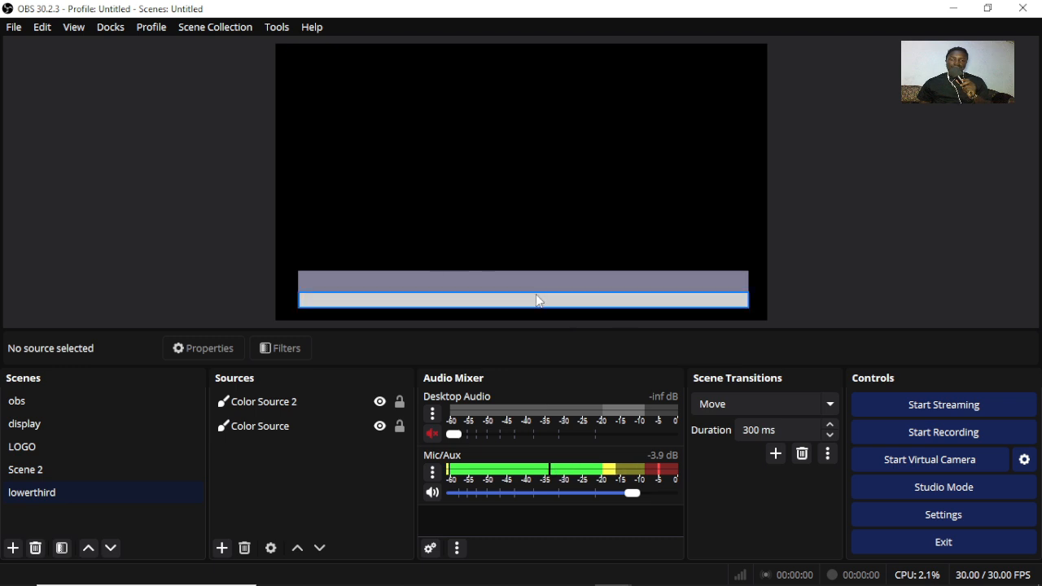
pyautogui.click(483, 284)
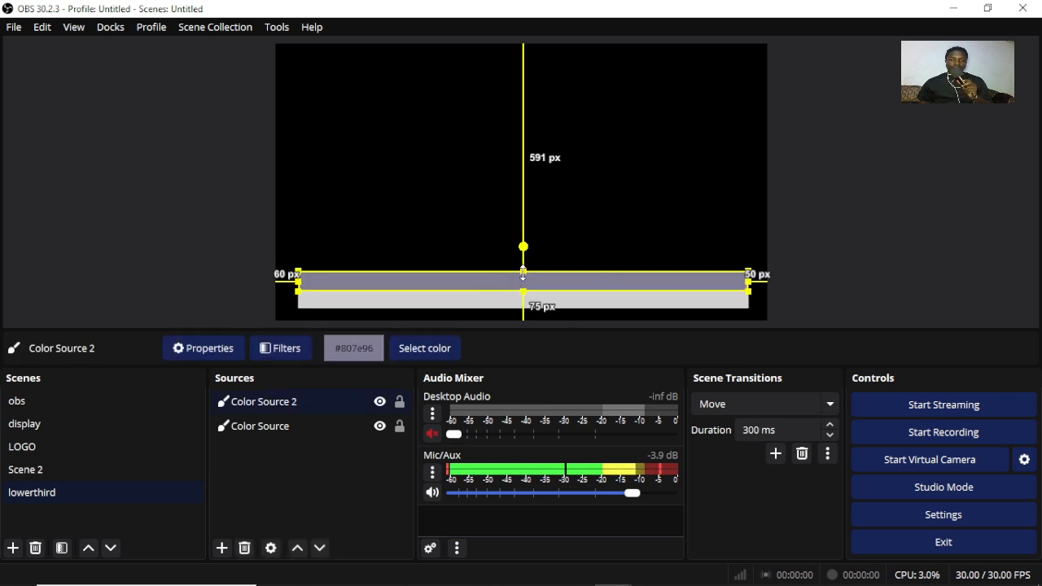
pyautogui.moveTo(524, 273); pyautogui.dragTo(523, 271)
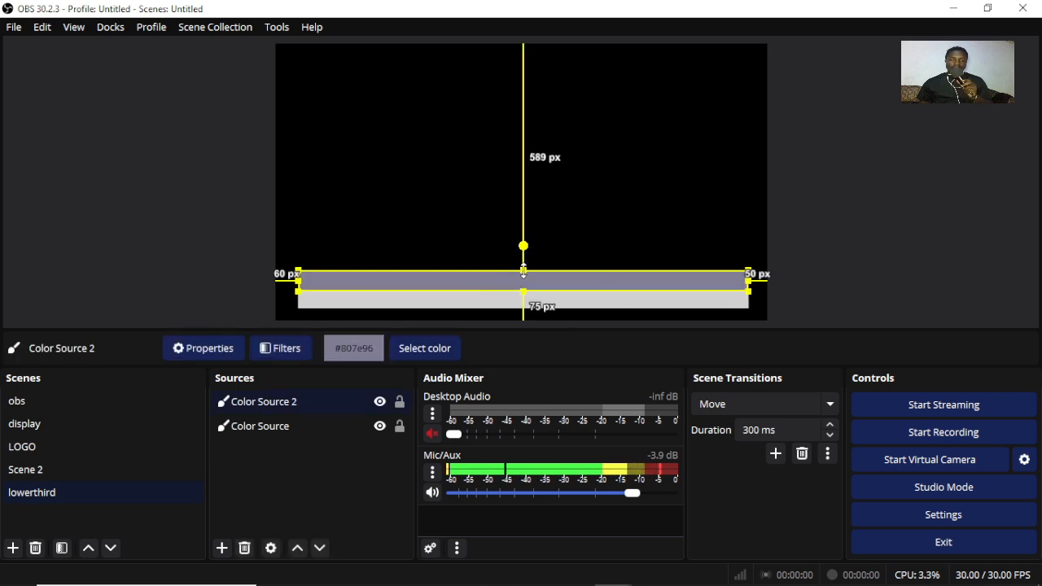
# Step: Shift the grey bar to margins of about 57 px left and 51 px right, and thin it so its upper edge is about 651 px down
pyautogui.click(481, 308)
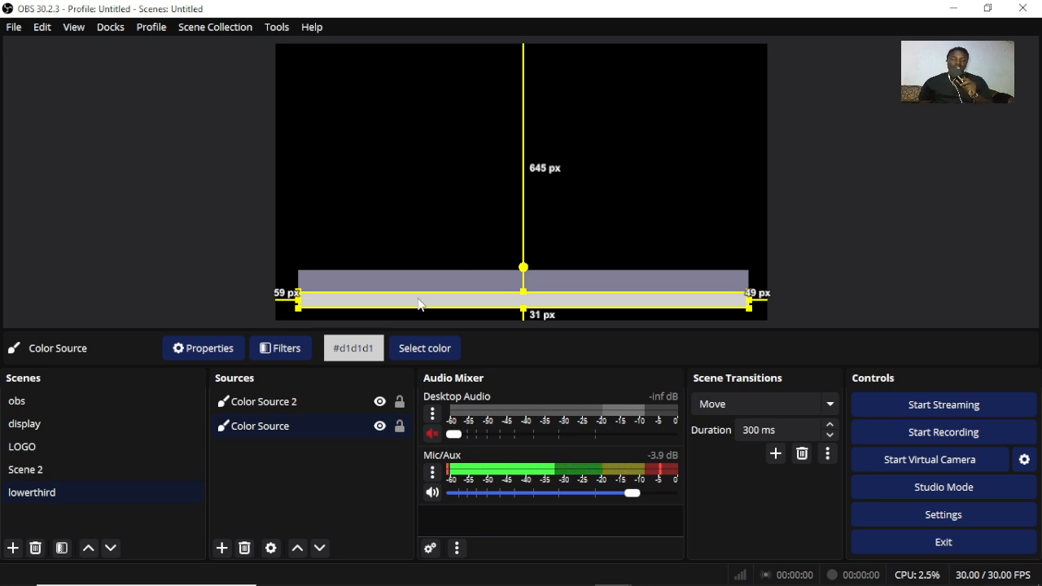
pyautogui.click(472, 212)
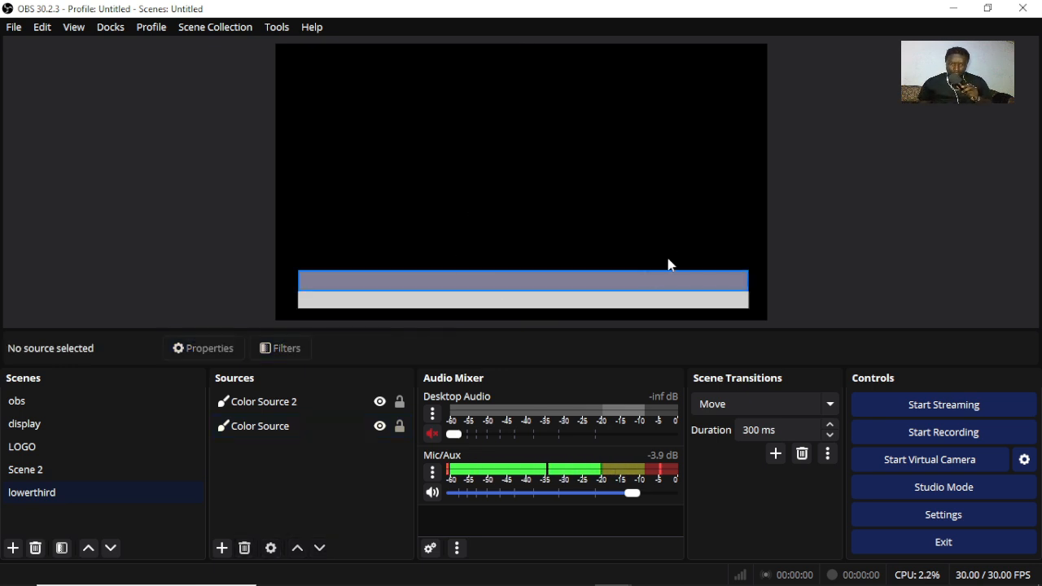
pyautogui.click(525, 303)
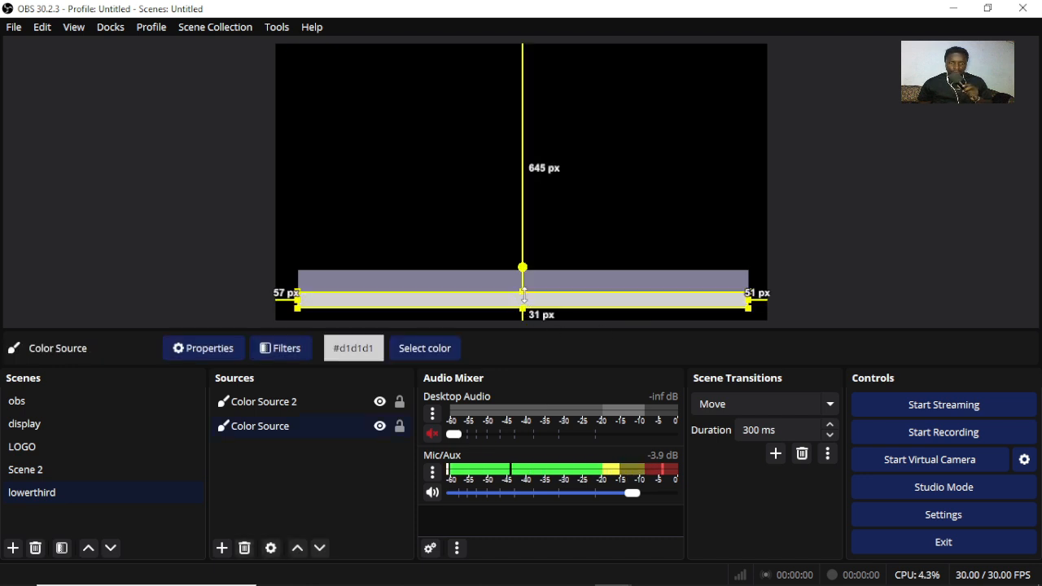
pyautogui.moveTo(523, 294); pyautogui.dragTo(524, 297)
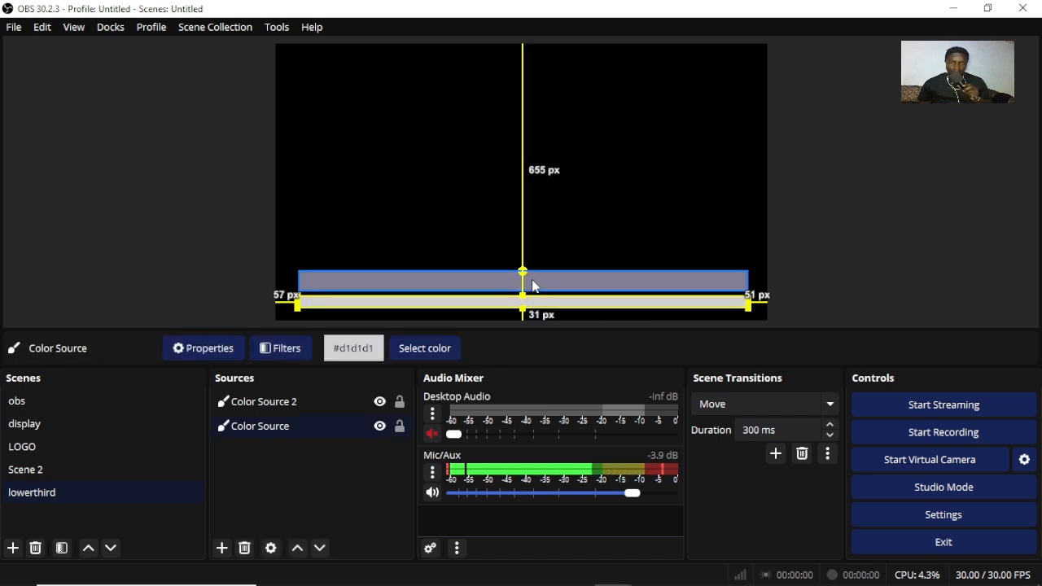
pyautogui.moveTo(522, 297); pyautogui.dragTo(522, 295)
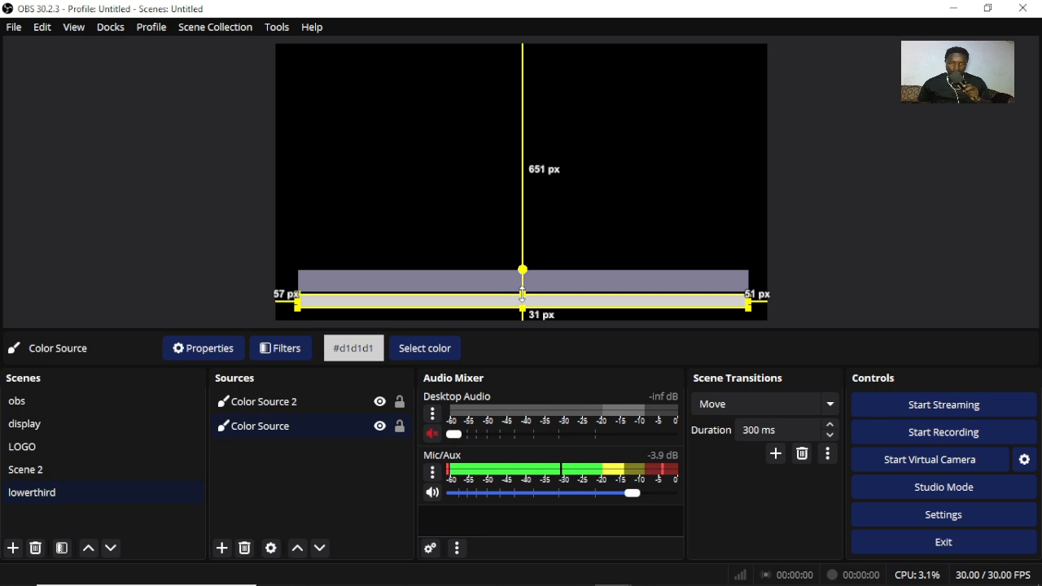
# Step: Lower the purple bar to about 68 px above the canvas bottom and nudge it left to margins of about 58 px and 52 px
pyautogui.click(537, 291)
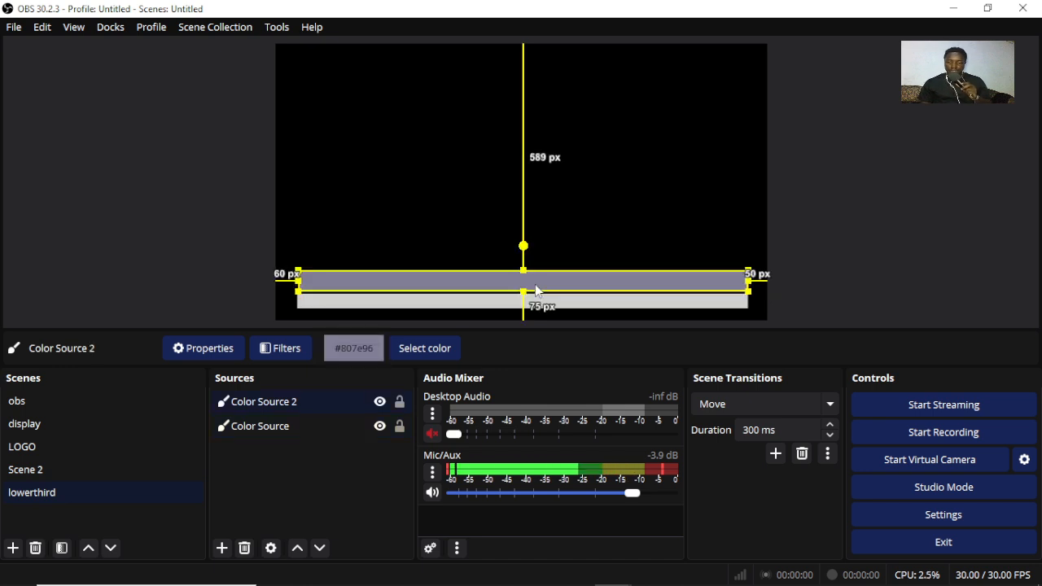
pyautogui.moveTo(535, 285); pyautogui.dragTo(536, 288)
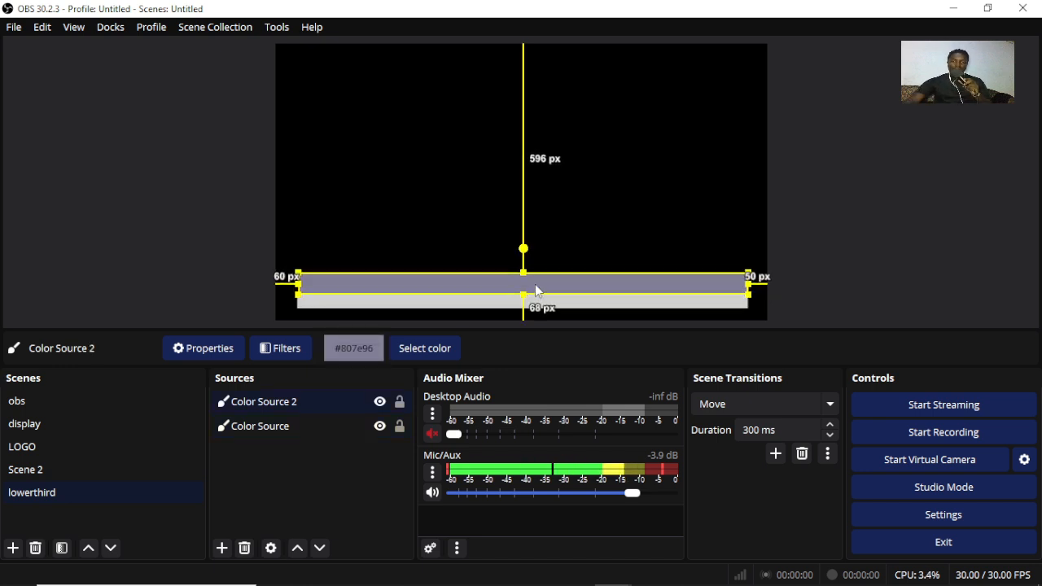
pyautogui.click(661, 209)
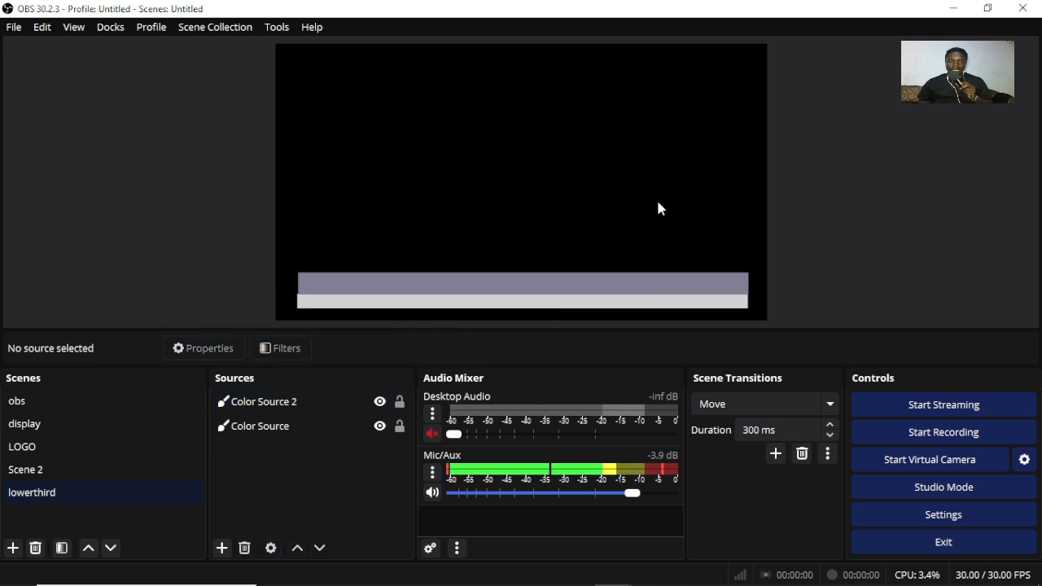
pyautogui.click(550, 286)
pyautogui.press('Left')
pyautogui.press('Left')
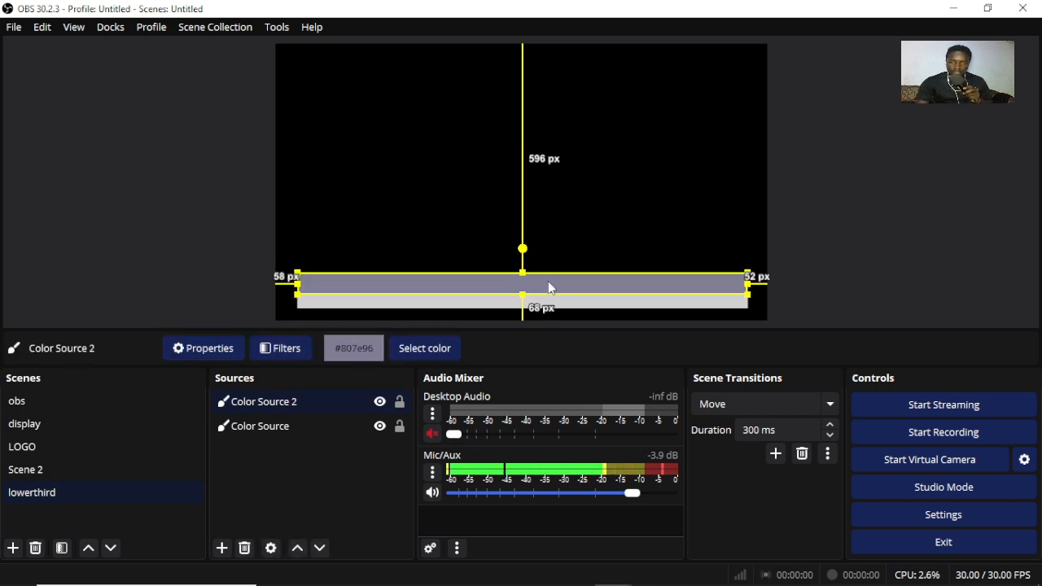
pyautogui.click(567, 239)
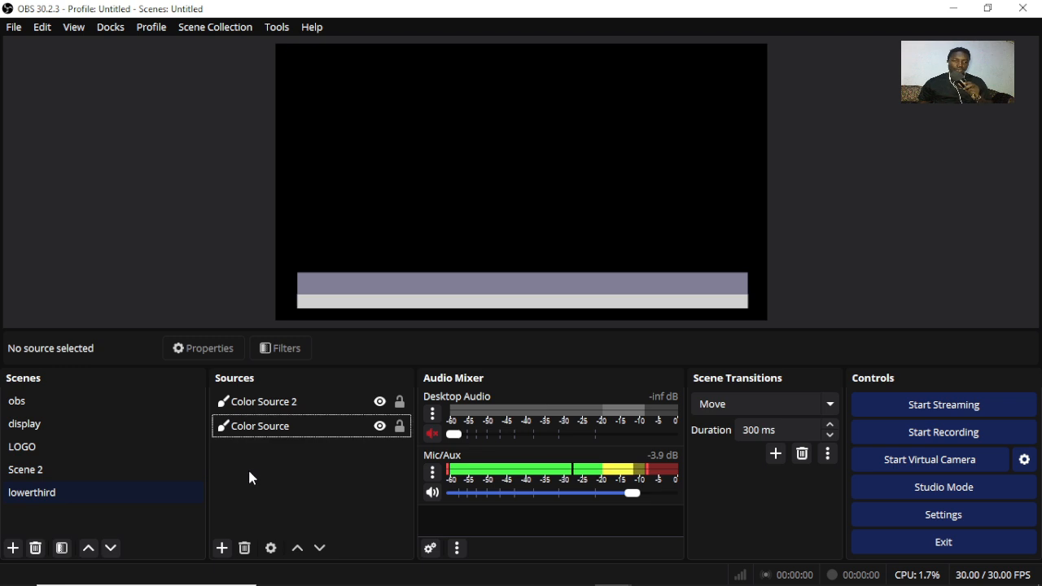
# Step: Add a new Text (GDI+) source named "topic" to the lowerthird scene
pyautogui.click(223, 550)
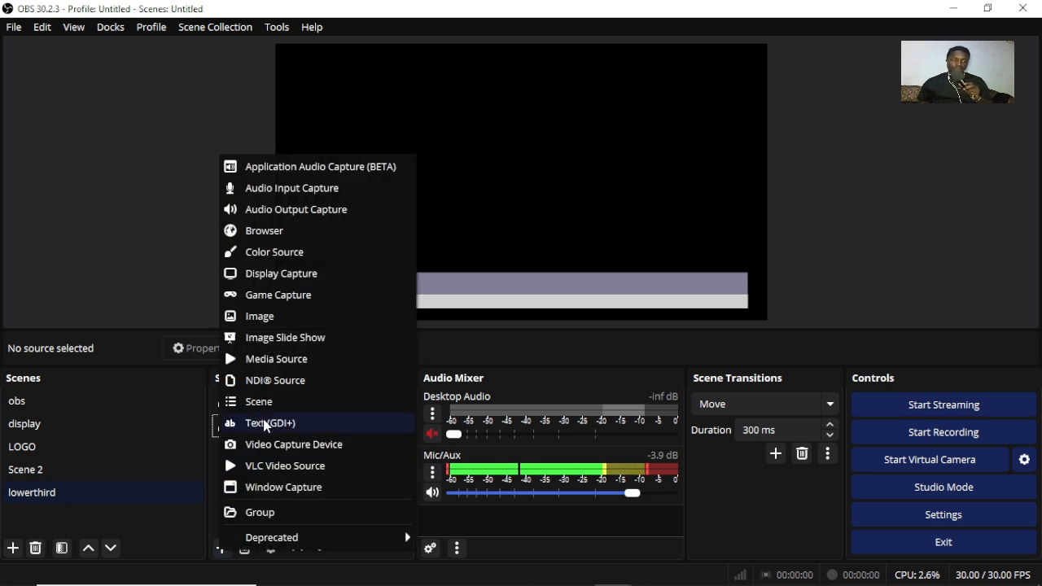
pyautogui.click(266, 424)
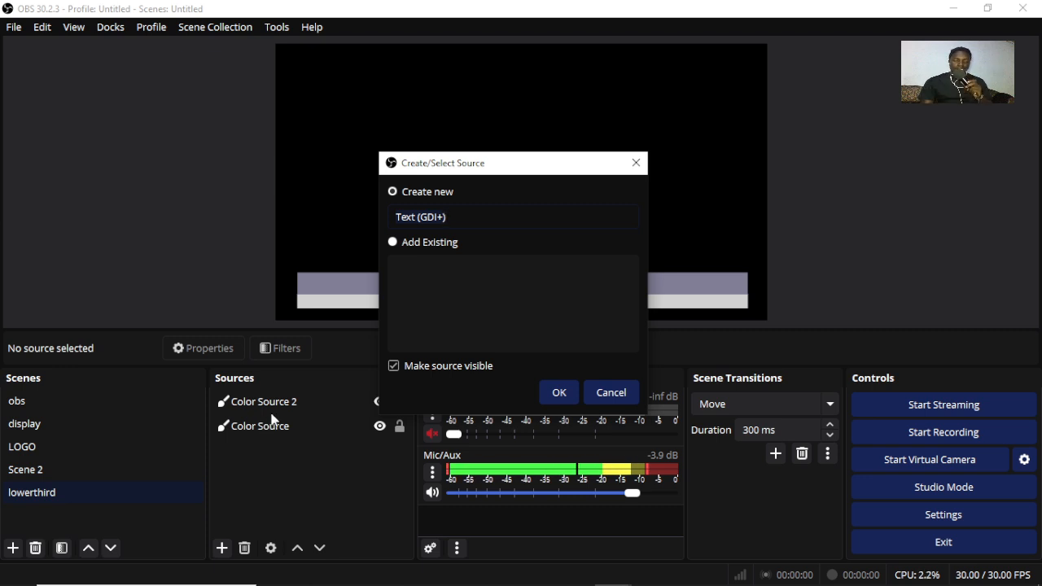
pyautogui.write('t')
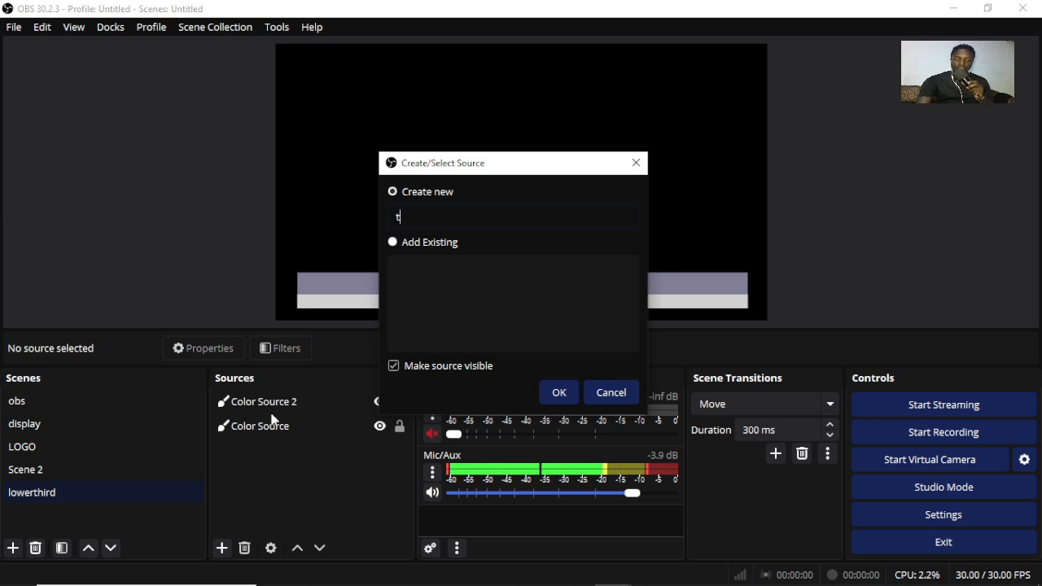
pyautogui.write('opic')
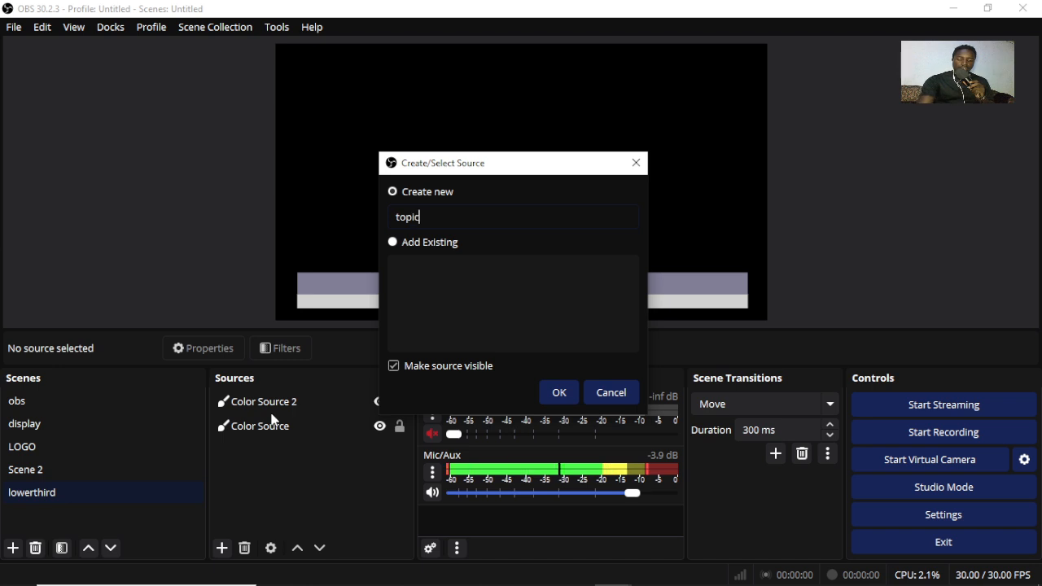
pyautogui.press('Return')
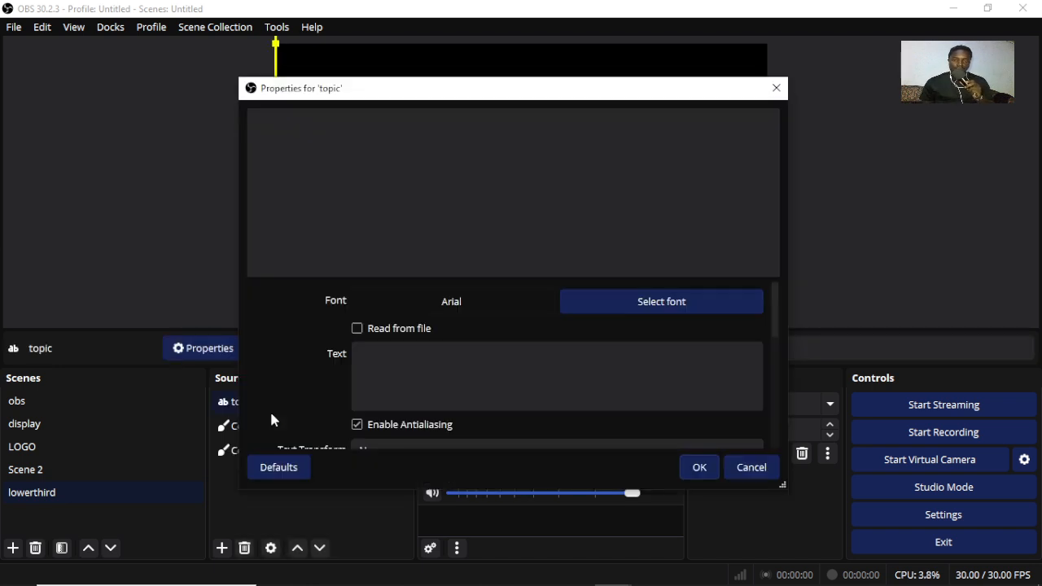
# Step: Enter "HOW TO SET LOWER THIRDS" in capitals as the topic source's text
pyautogui.click(393, 356)
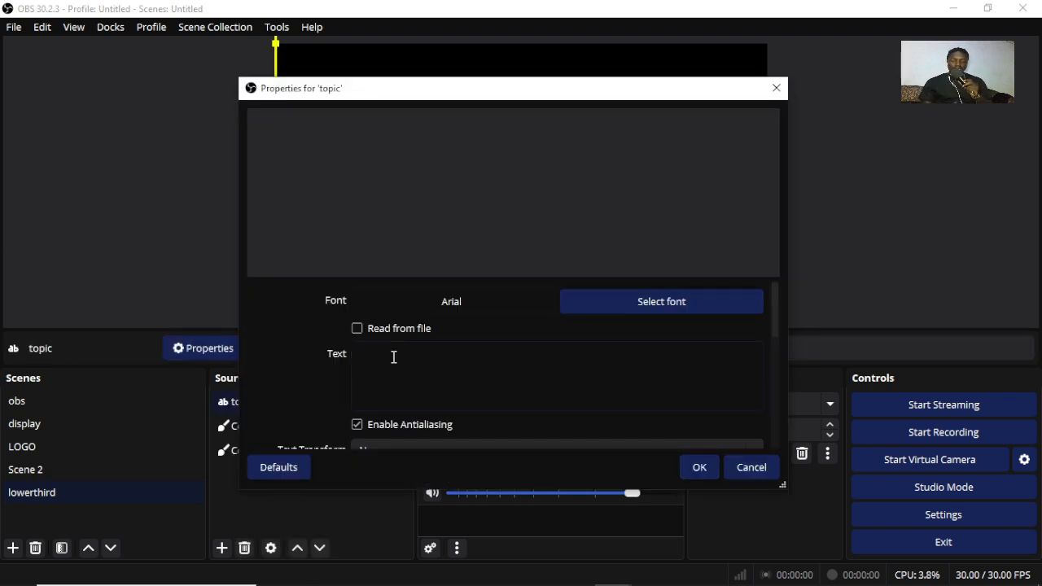
pyautogui.write('how t')
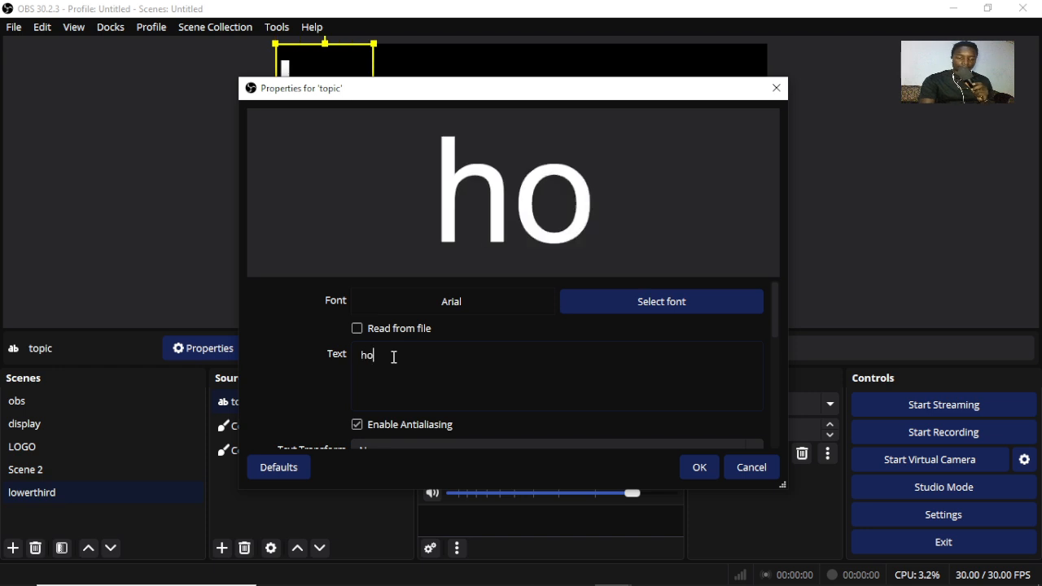
pyautogui.press('BackSpace')
pyautogui.press('BackSpace')
pyautogui.press('BackSpace')
pyautogui.press('BackSpace')
pyautogui.press('BackSpace')
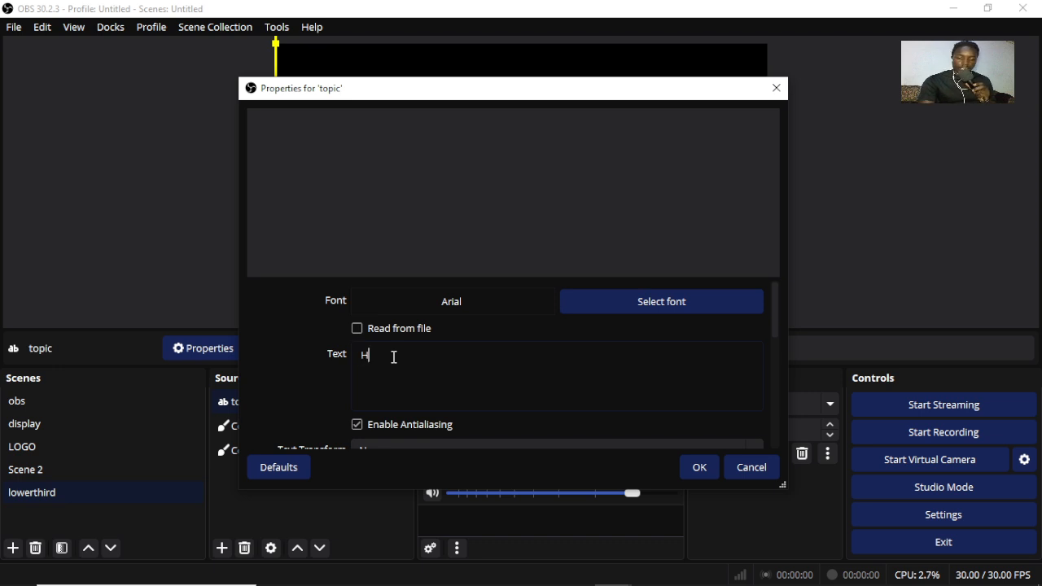
pyautogui.write('HOW TO')
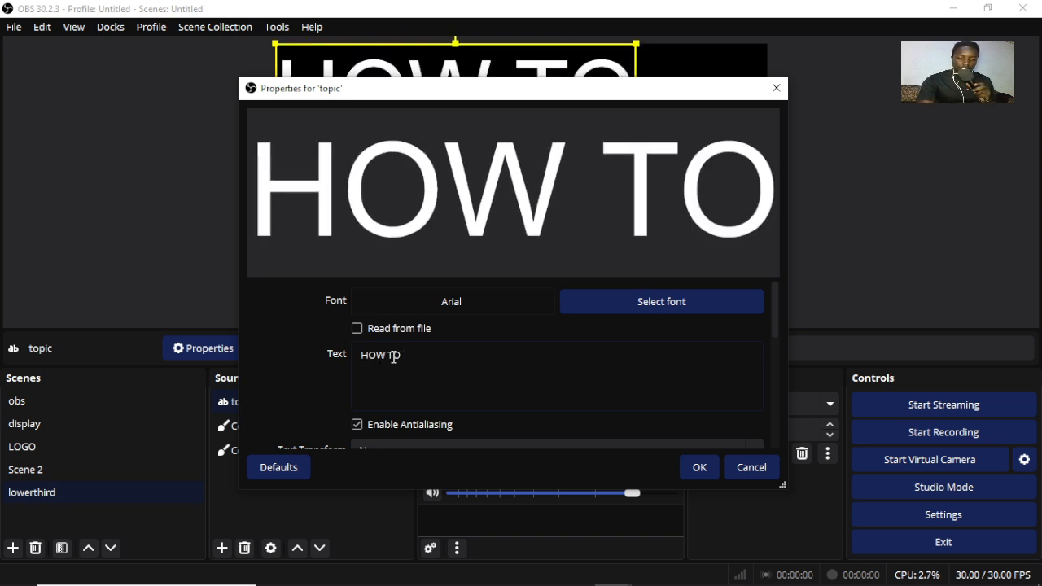
pyautogui.write('VS')
pyautogui.press('BackSpace')
pyautogui.press('BackSpace')
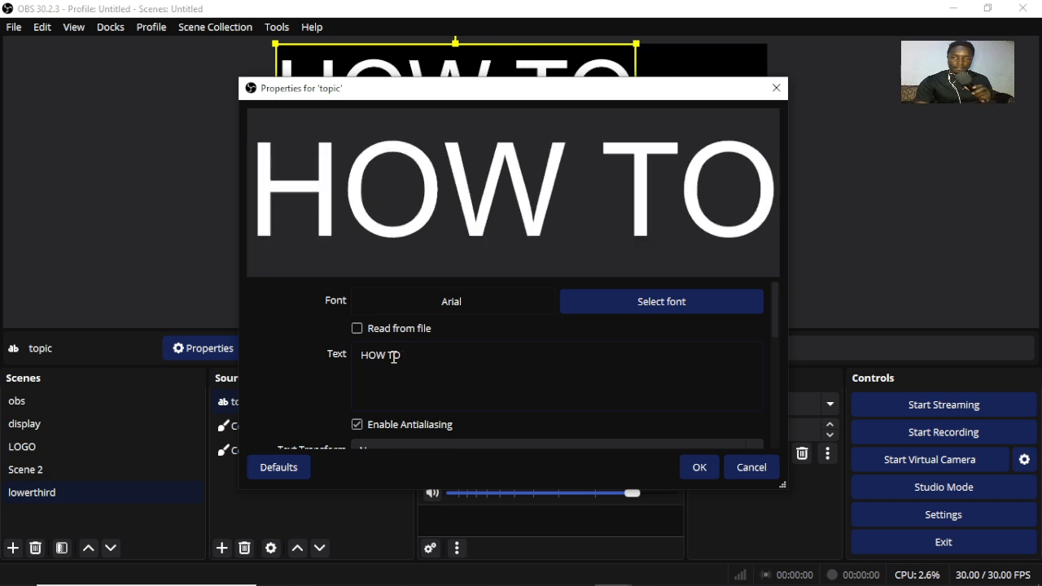
pyautogui.write('SE')
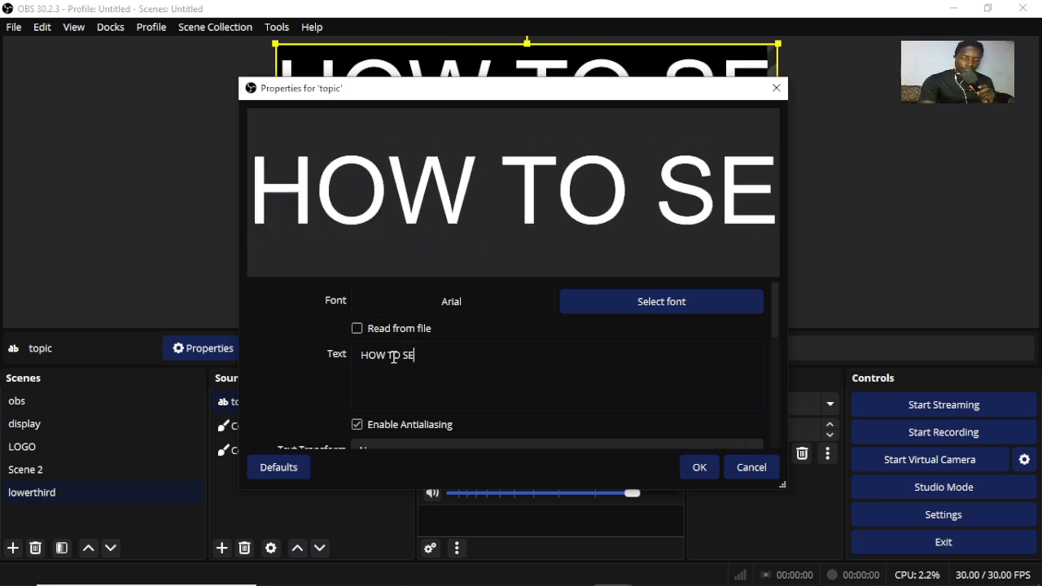
pyautogui.write('T LOWE')
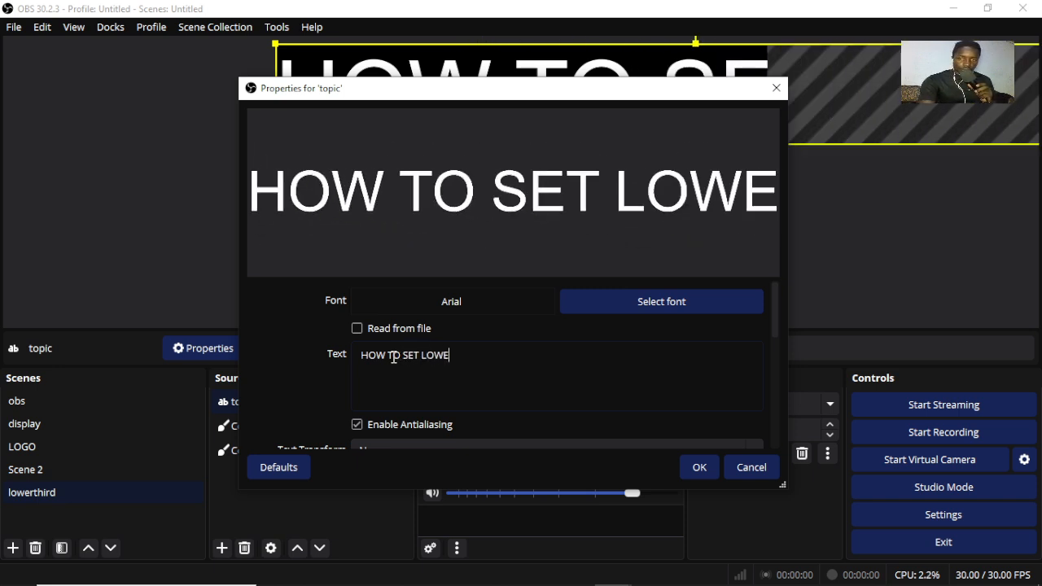
pyautogui.write('R THIRDS')
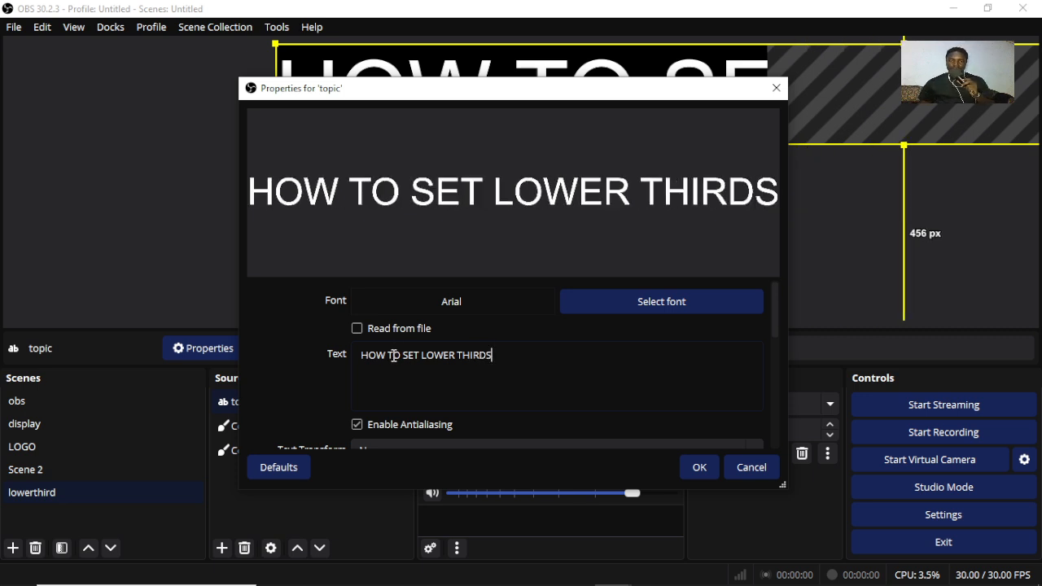
# Step: Set the topic text's font to Arial Black Regular and accept the source's properties
pyautogui.click(574, 301)
pyautogui.click(376, 250)
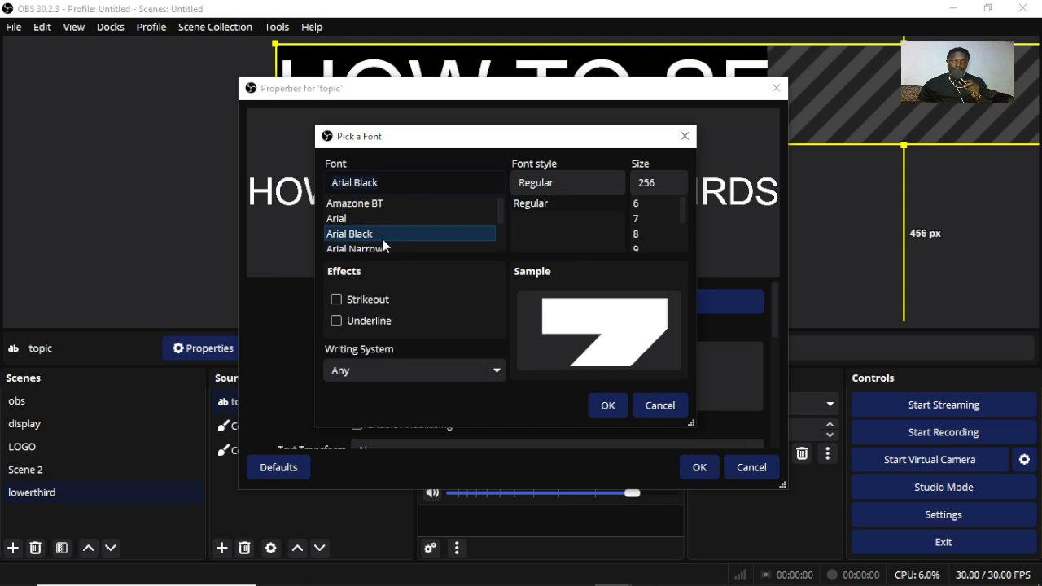
pyautogui.scroll(-1, 381, 243)
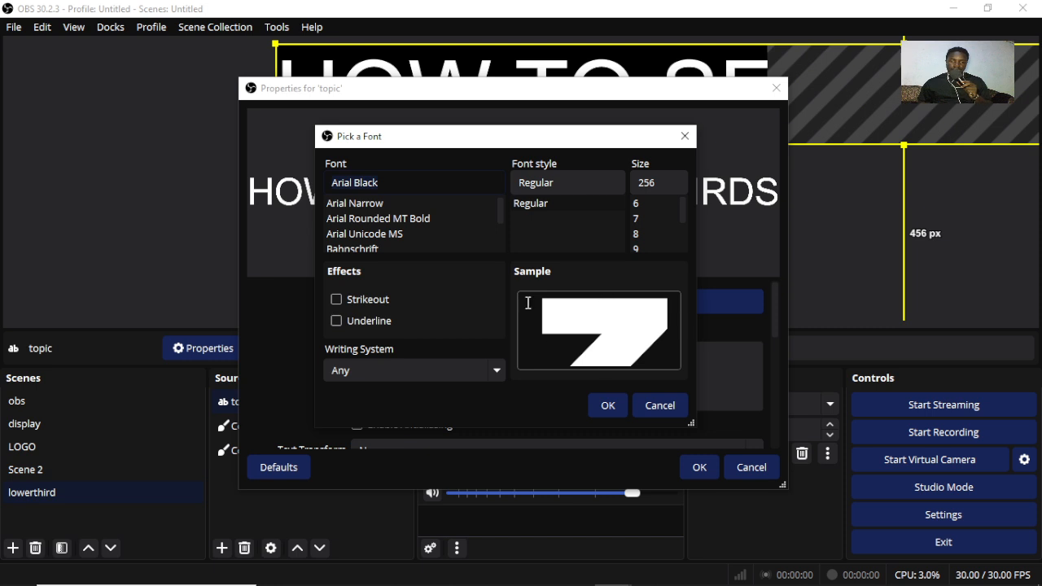
pyautogui.click(607, 405)
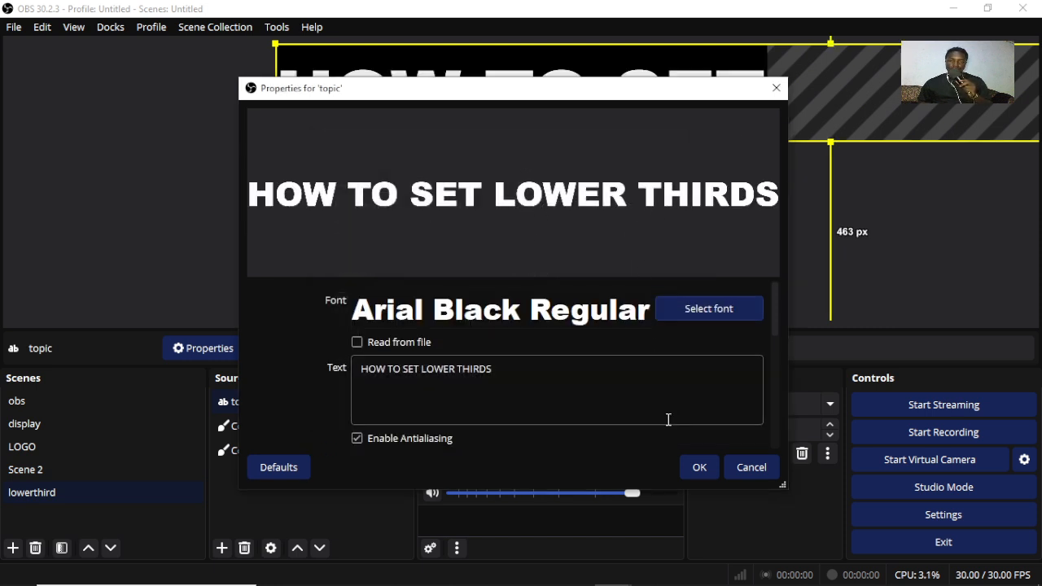
pyautogui.click(694, 476)
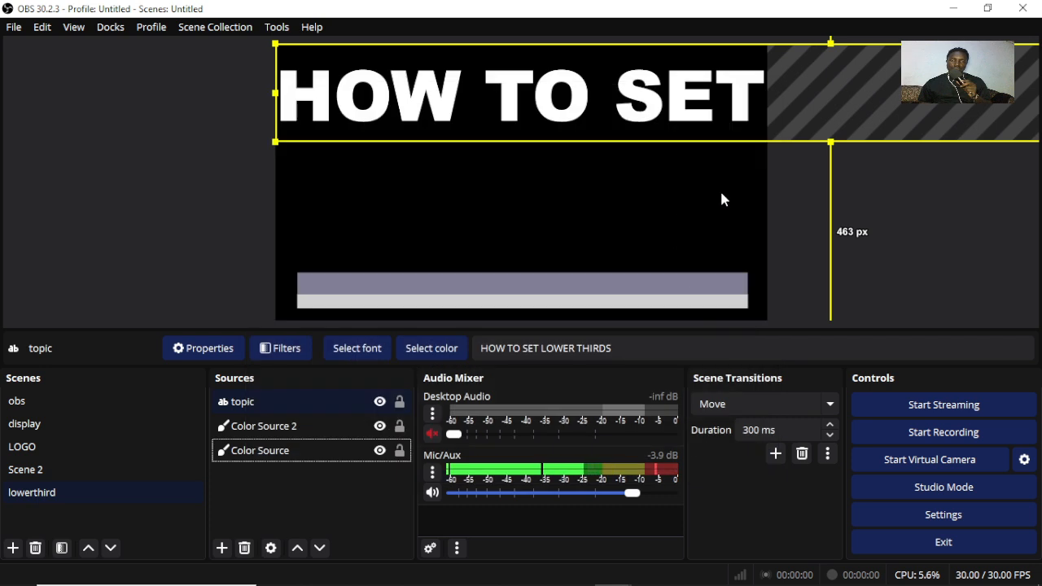
# Step: Shrink the topic text to the purple bar's height and place it on that bar, about 280 px from the canvas's left edge and 323 px from its right
pyautogui.moveTo(830, 42); pyautogui.dragTo(775, 107)
pyautogui.moveTo(584, 133); pyautogui.dragTo(640, 234)
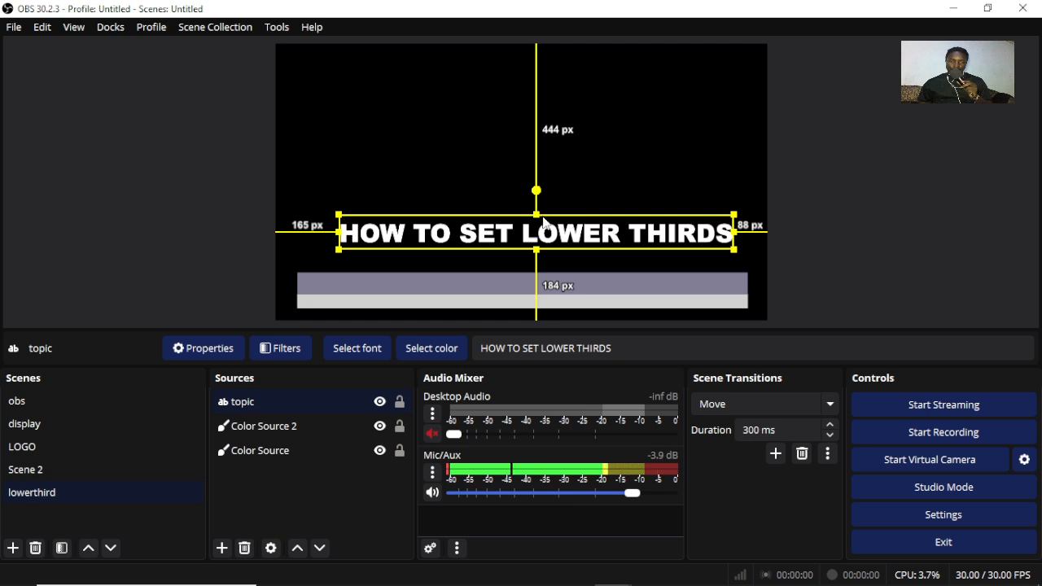
pyautogui.moveTo(537, 214); pyautogui.dragTo(560, 281)
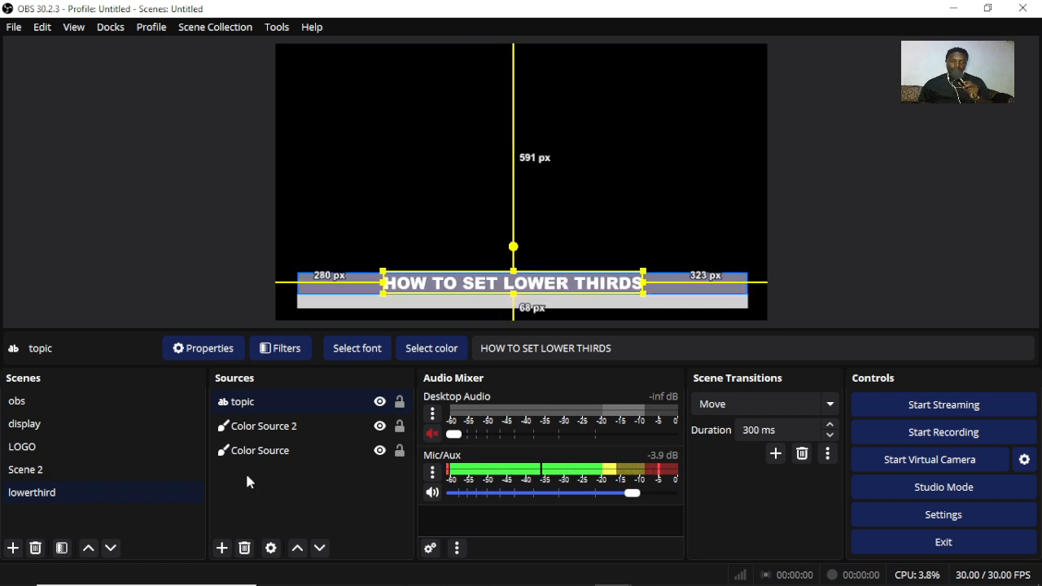
# Step: Color the topic text pure red (#ff0000) and deselect it on the canvas
pyautogui.click(343, 348)
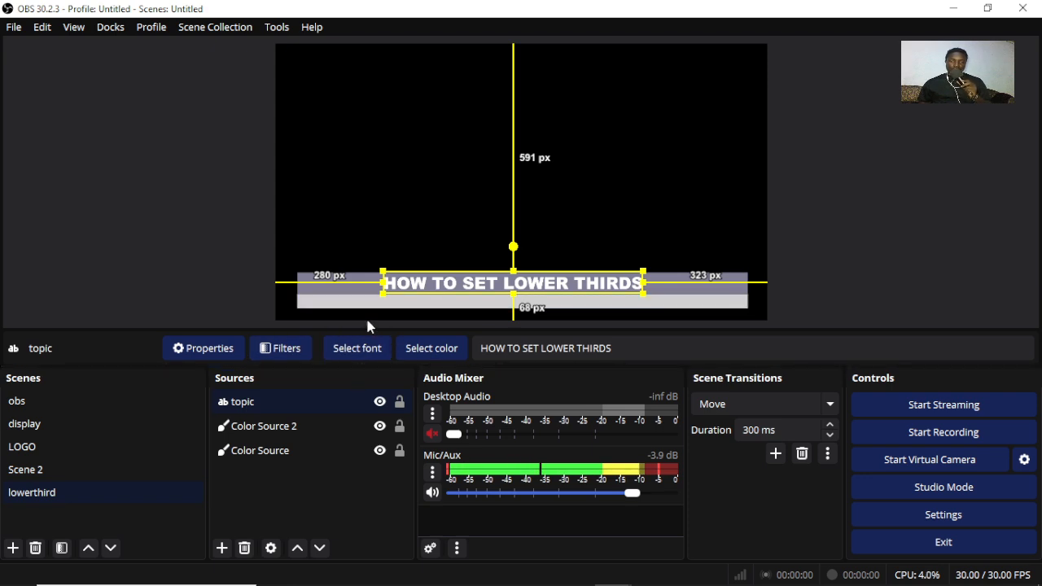
pyautogui.click(424, 350)
pyautogui.moveTo(502, 99); pyautogui.dragTo(768, 75)
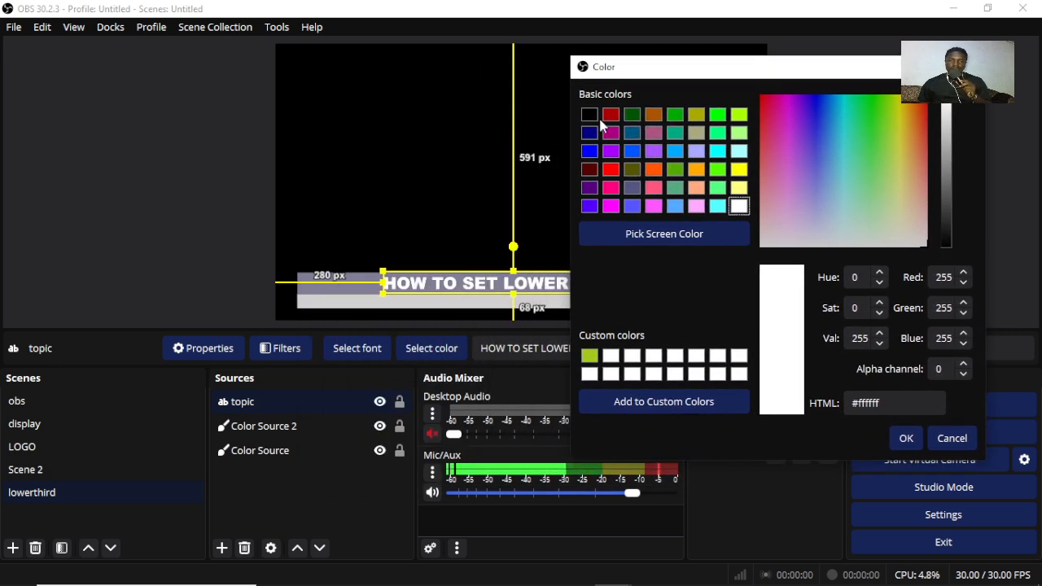
pyautogui.click(611, 170)
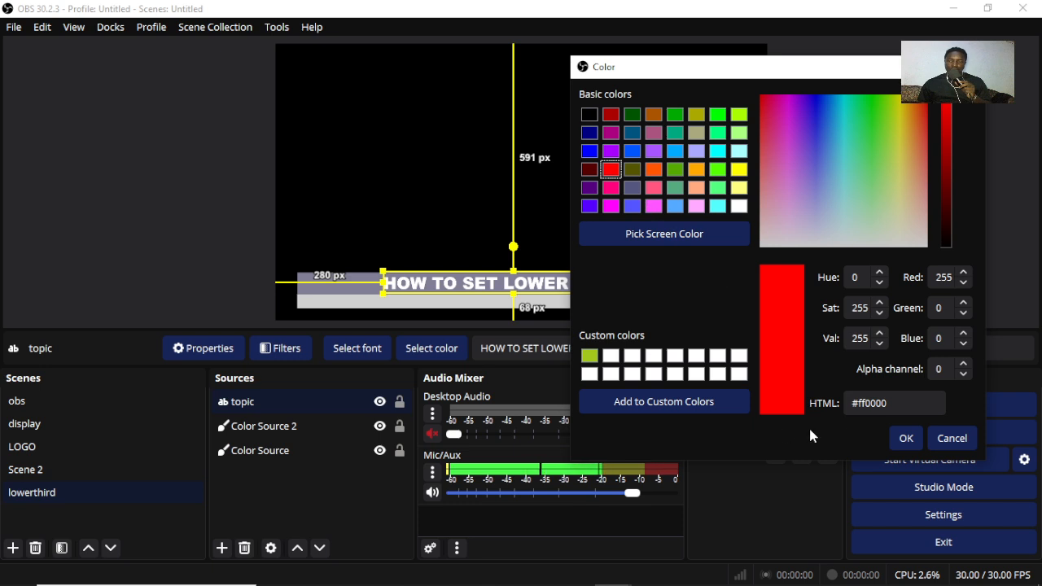
pyautogui.click(908, 440)
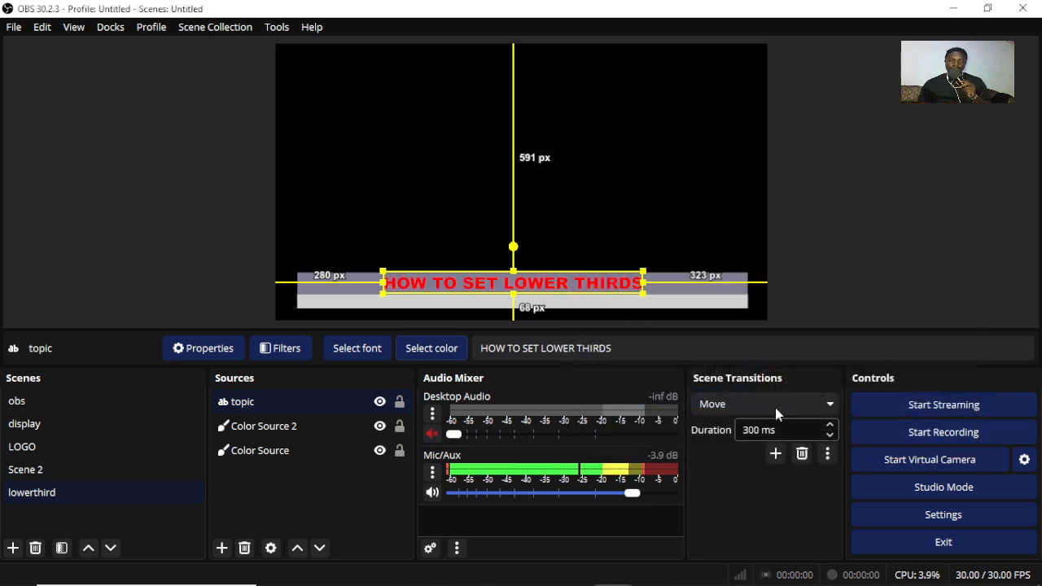
pyautogui.click(608, 257)
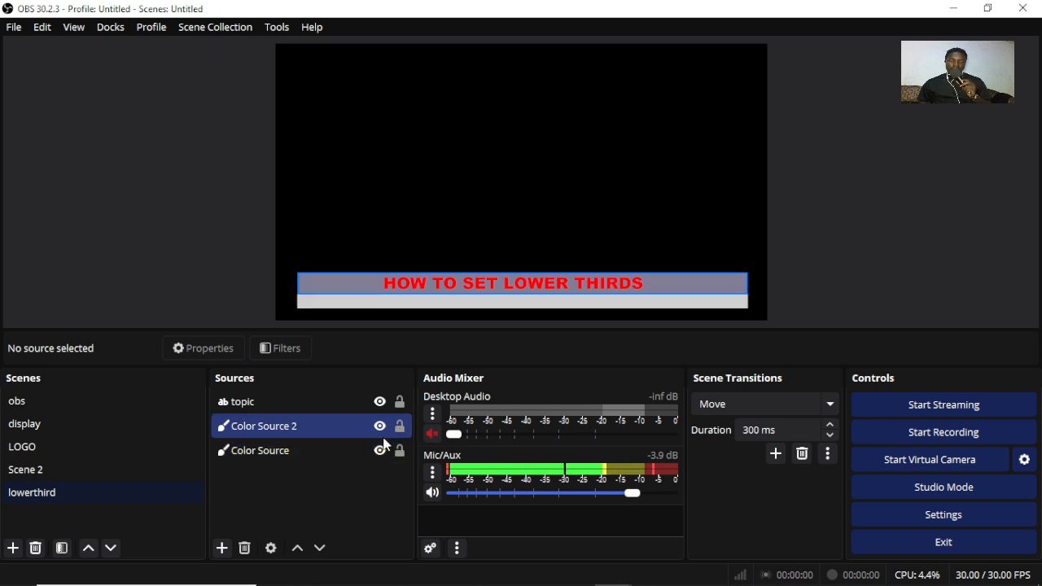
# Step: Recolor the topic text bright yellow (#ffff00), keeping its font, and deselect it to judge the contrast
pyautogui.click(266, 404)
pyautogui.click(351, 352)
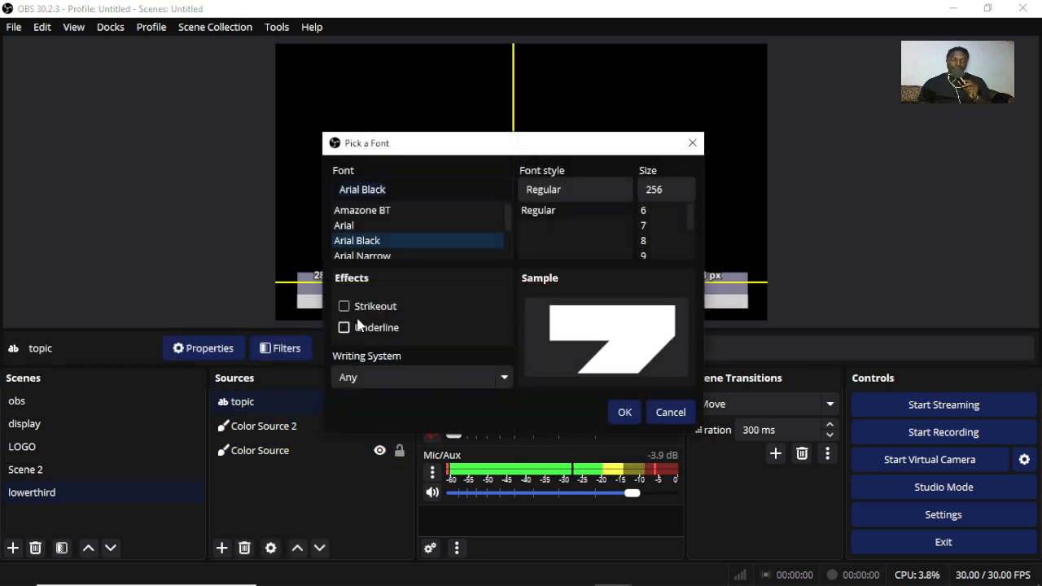
pyautogui.click(692, 143)
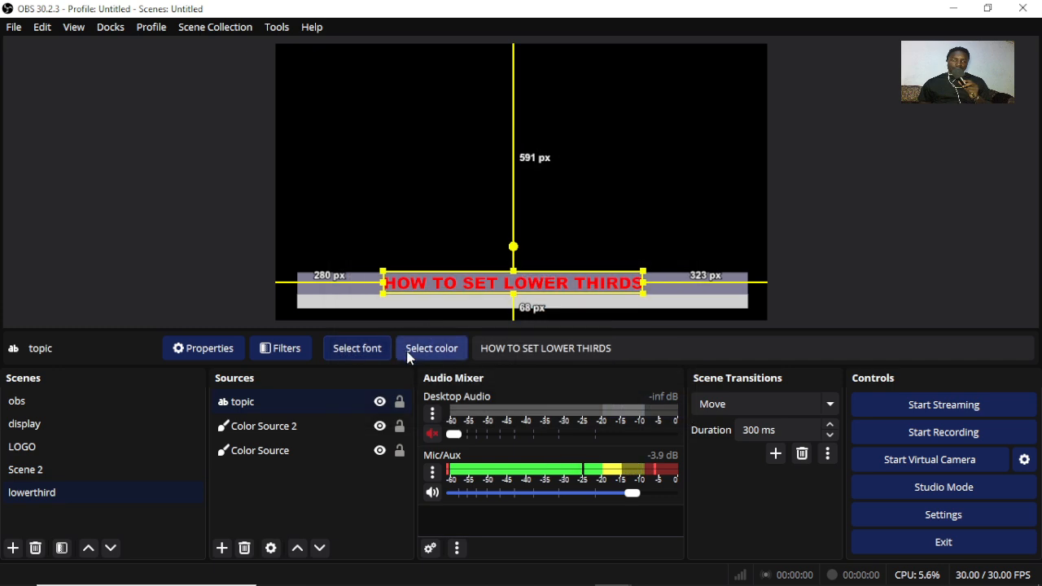
pyautogui.click(423, 350)
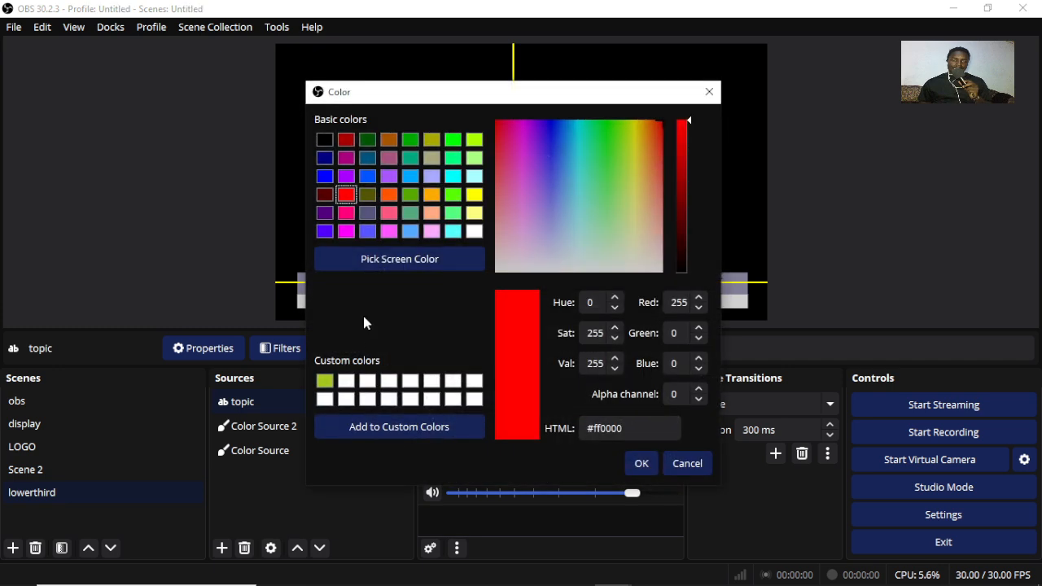
pyautogui.click(473, 196)
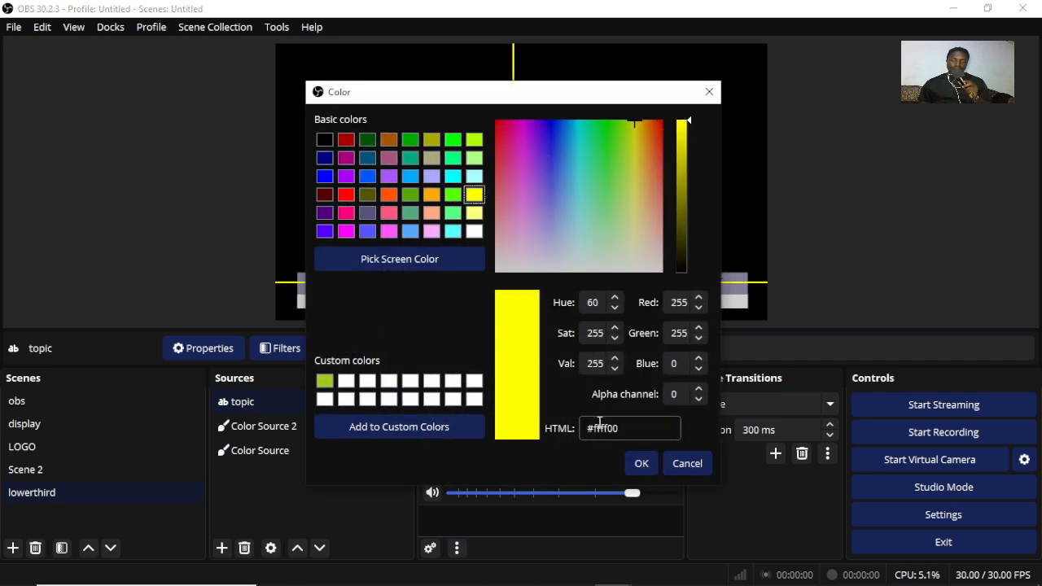
pyautogui.click(640, 463)
pyautogui.click(653, 210)
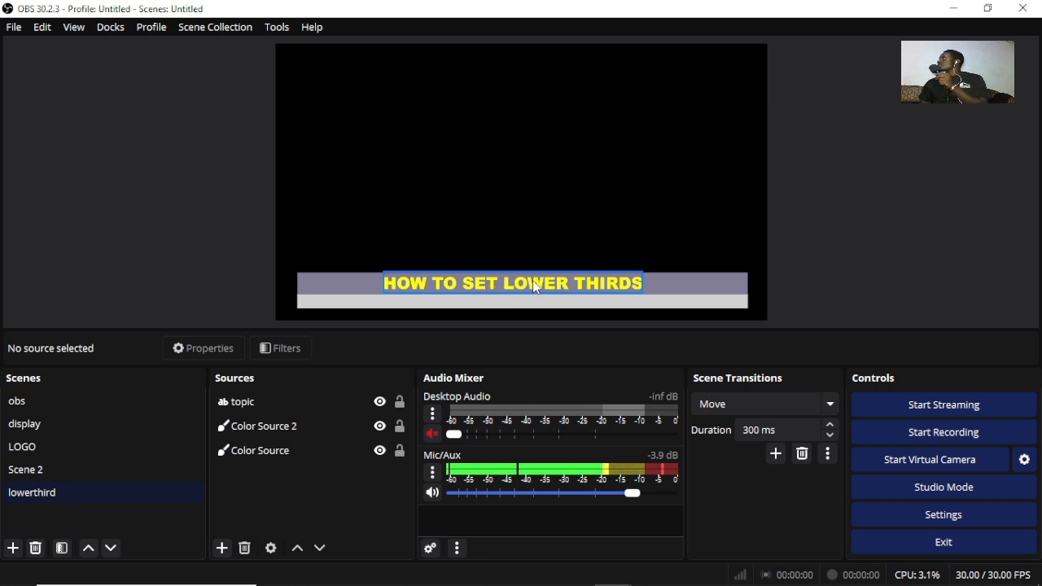
# Step: Recolor the topic text dark blue (#00007f) and deselect it on the canvas
pyautogui.click(323, 403)
pyautogui.click(431, 349)
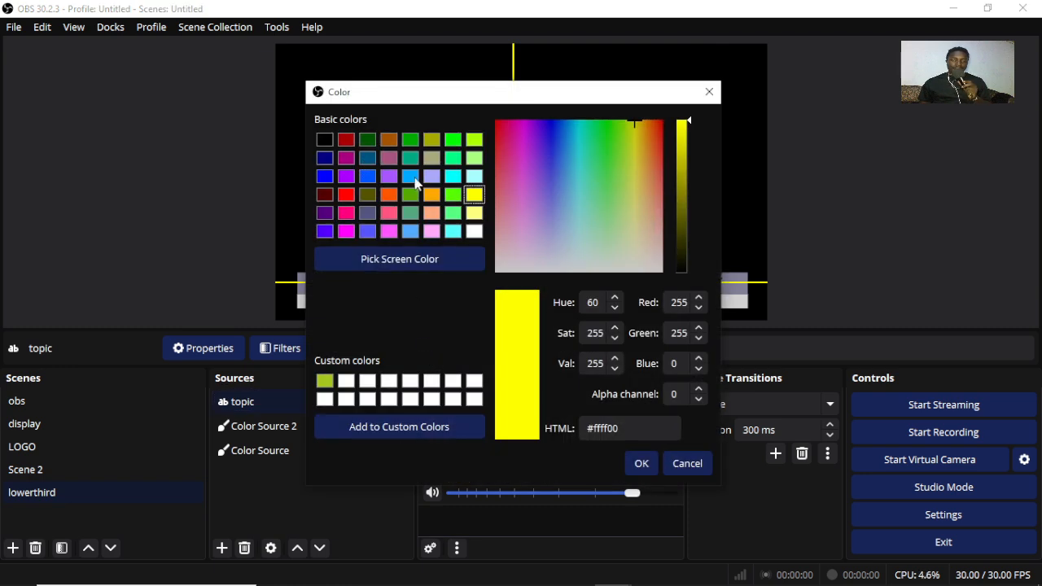
pyautogui.click(324, 158)
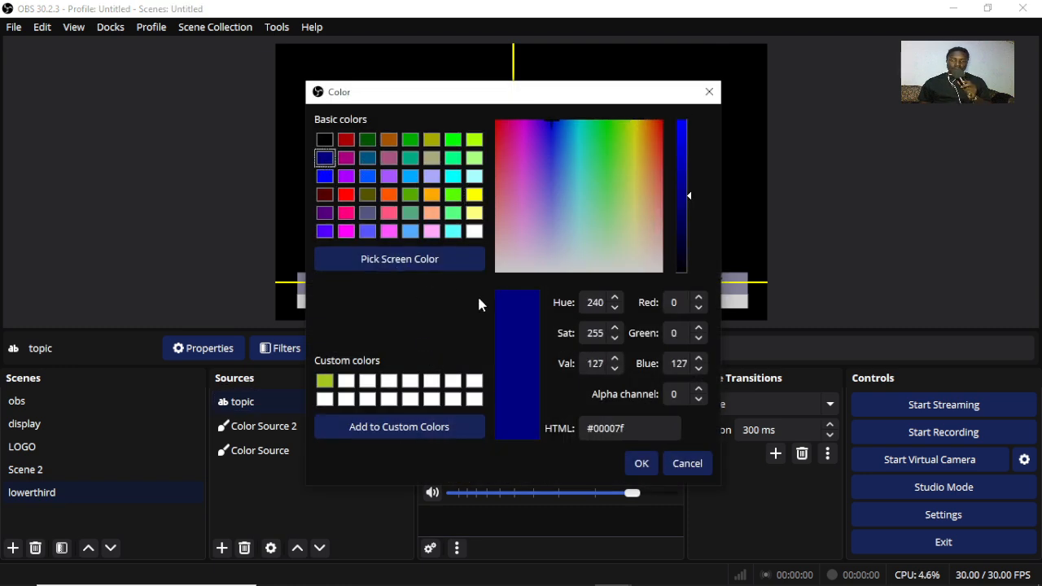
pyautogui.click(635, 465)
pyautogui.click(592, 219)
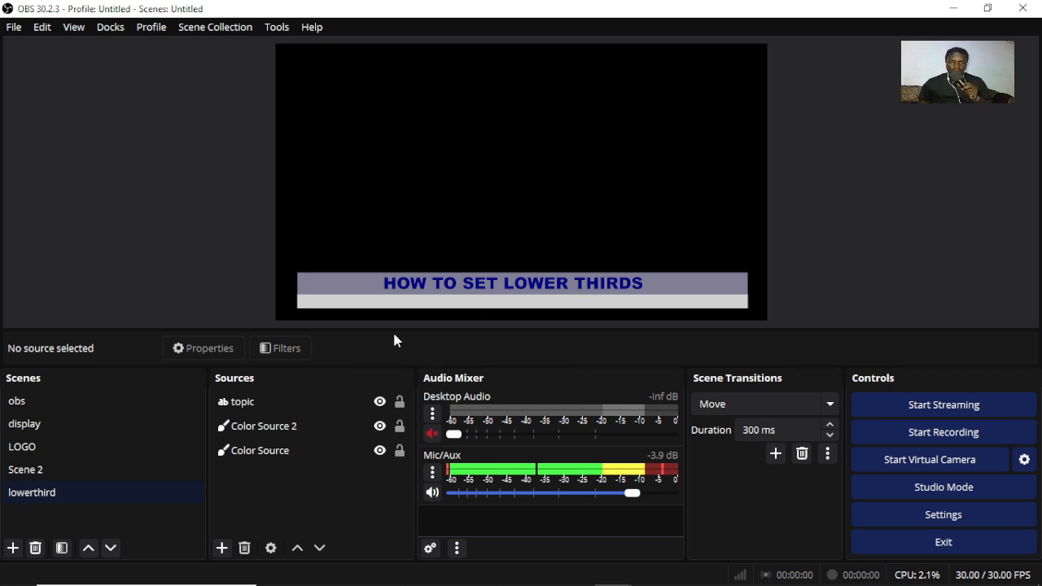
# Step: Add a new Text (GDI+) source named SCROLL to the lowerthird scene
pyautogui.click(221, 547)
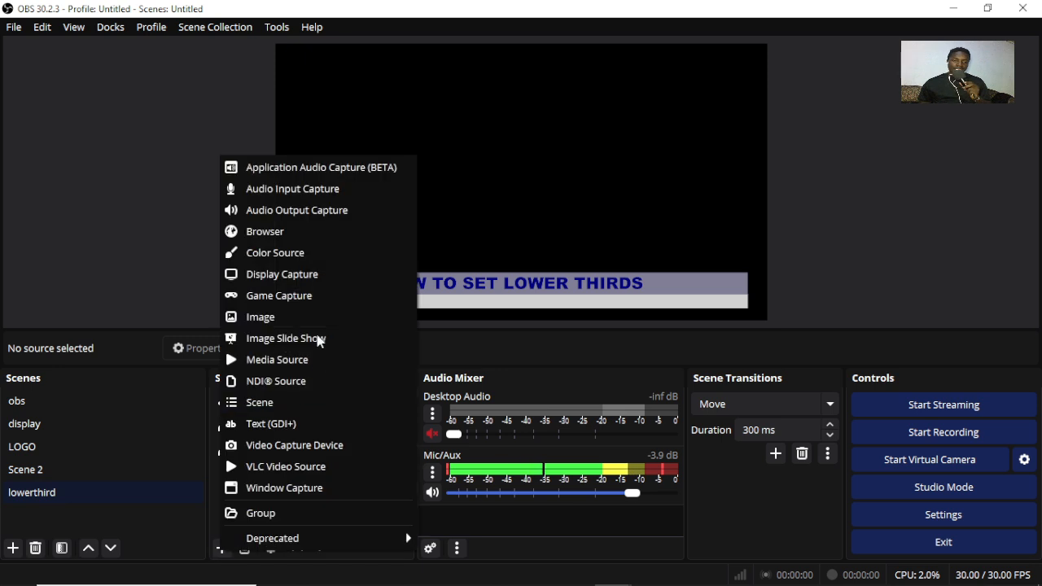
pyautogui.click(274, 423)
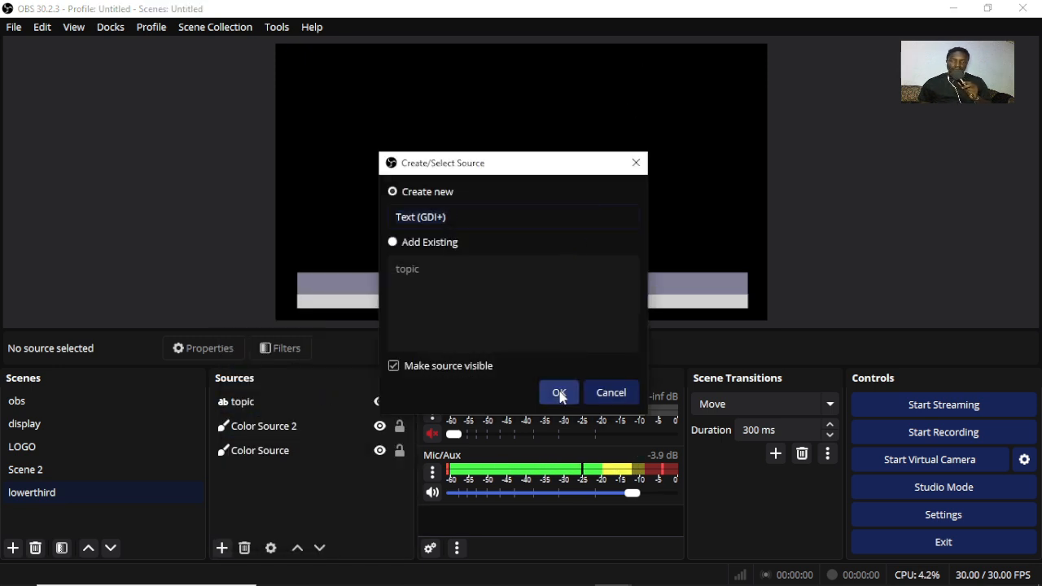
pyautogui.write('SCR')
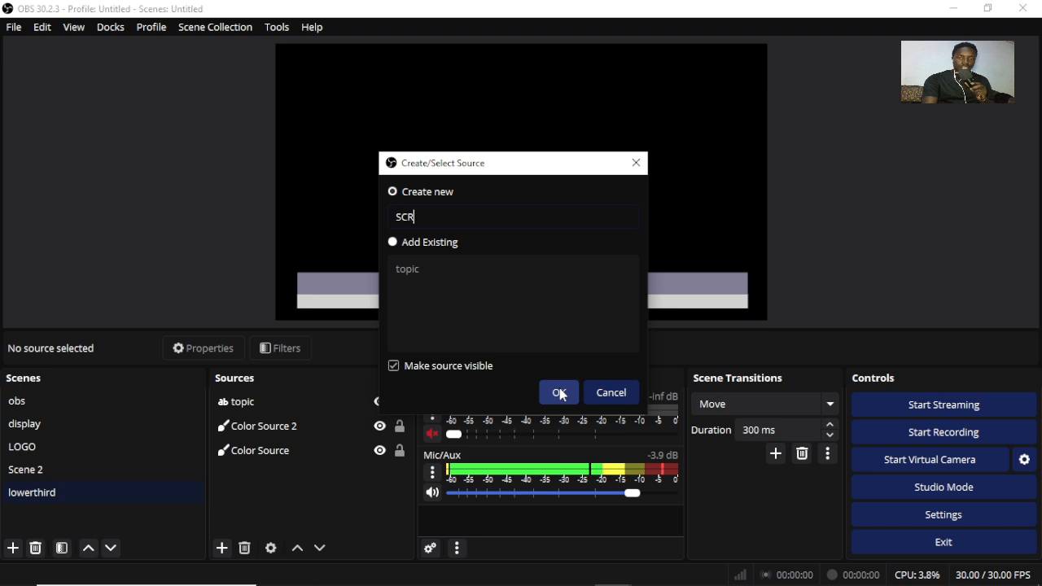
pyautogui.write('OLL')
pyautogui.click(560, 393)
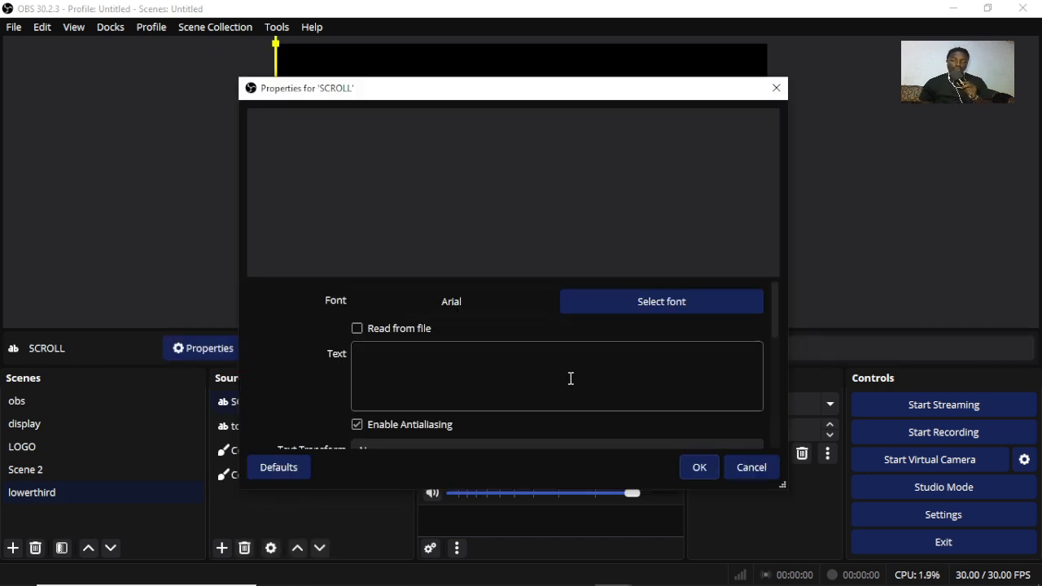
# Step: Enter "WELCOME TO MY CHANNEL, @ JEFFTECH MEDIA. SUBSCRIBE, LIKE AND SHARE." as the SCROLL source's text
pyautogui.click(571, 378)
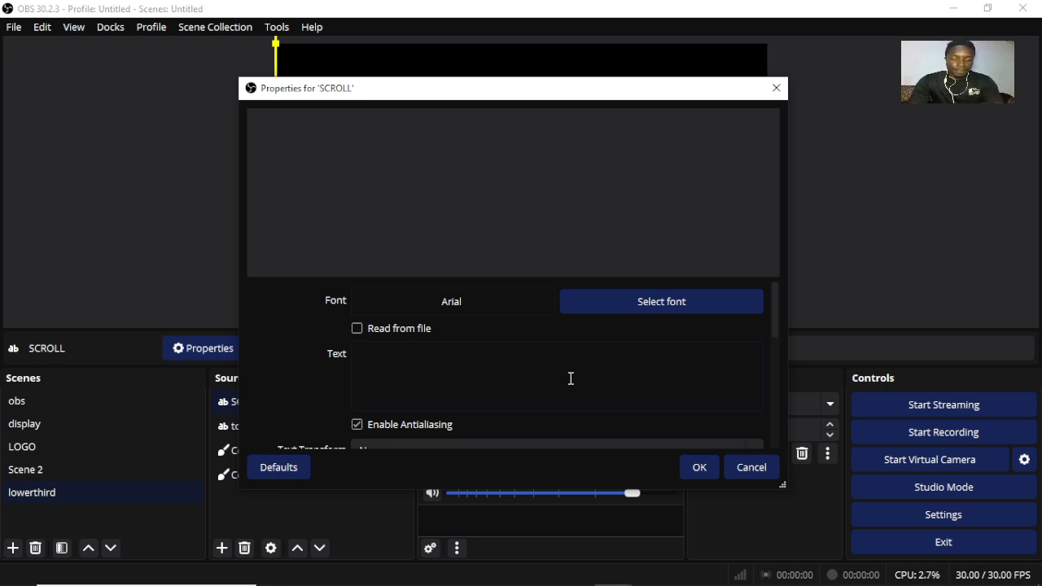
pyautogui.write('WELCOME TO MY')
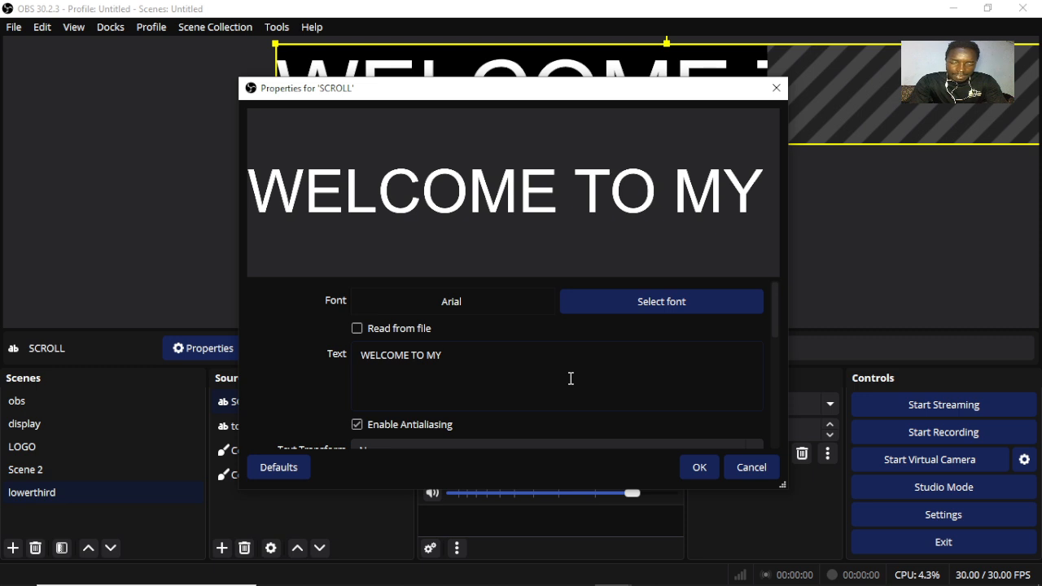
pyautogui.write(' CHANNEL')
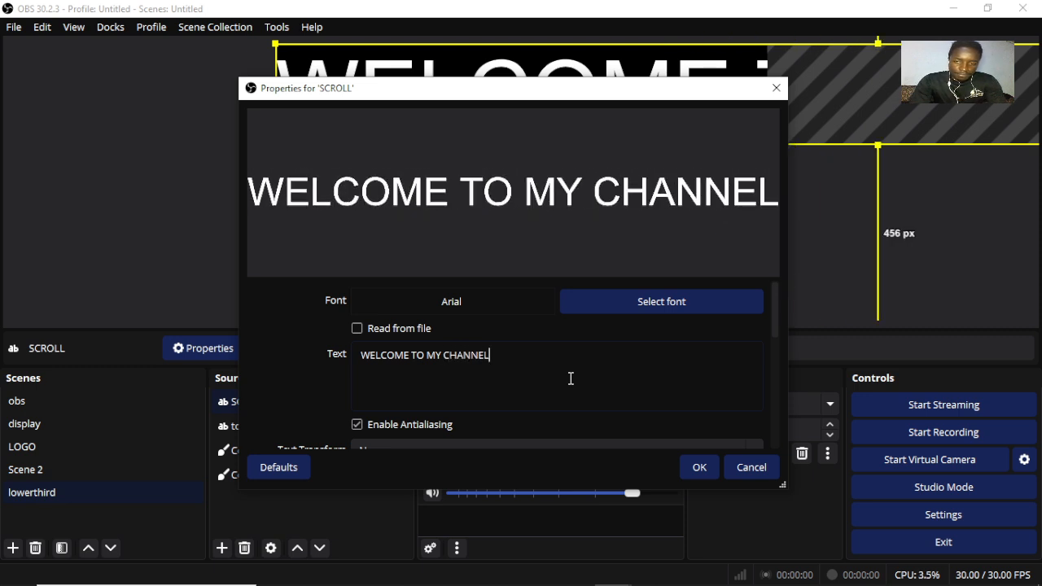
pyautogui.write(',')
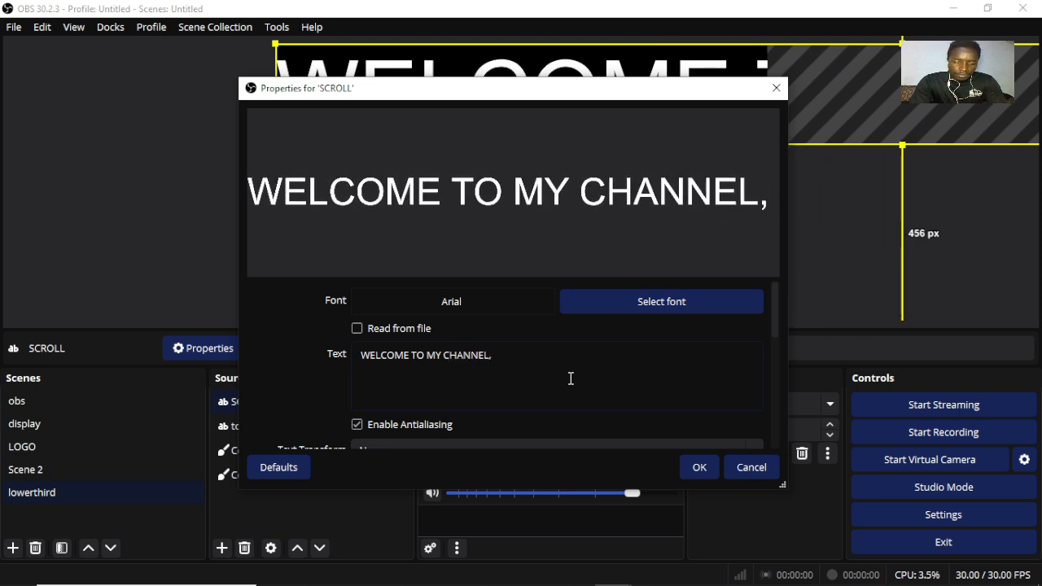
pyautogui.write(' @')
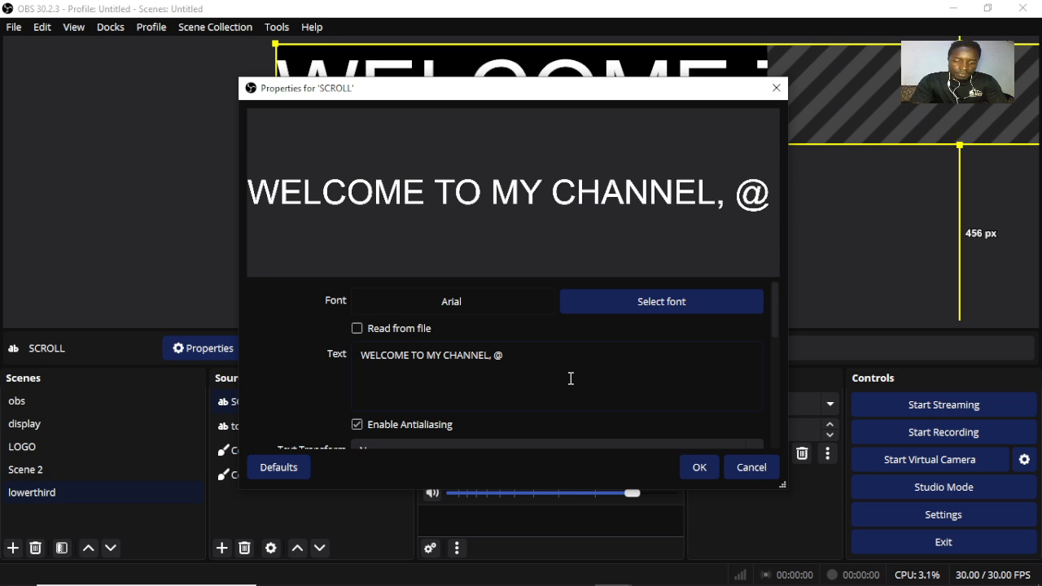
pyautogui.write(' JEFFTE')
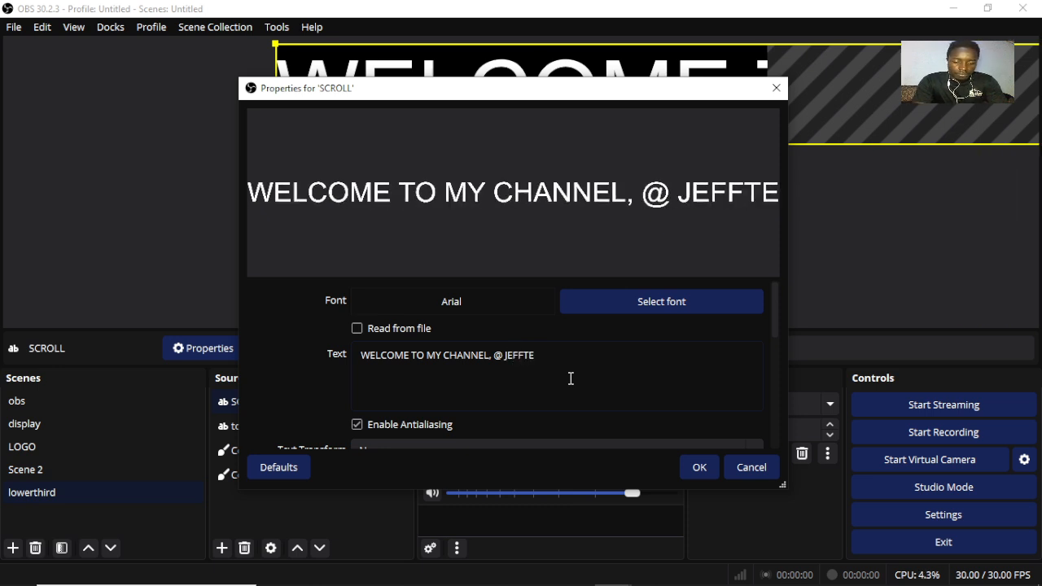
pyautogui.write('CH MEDIA')
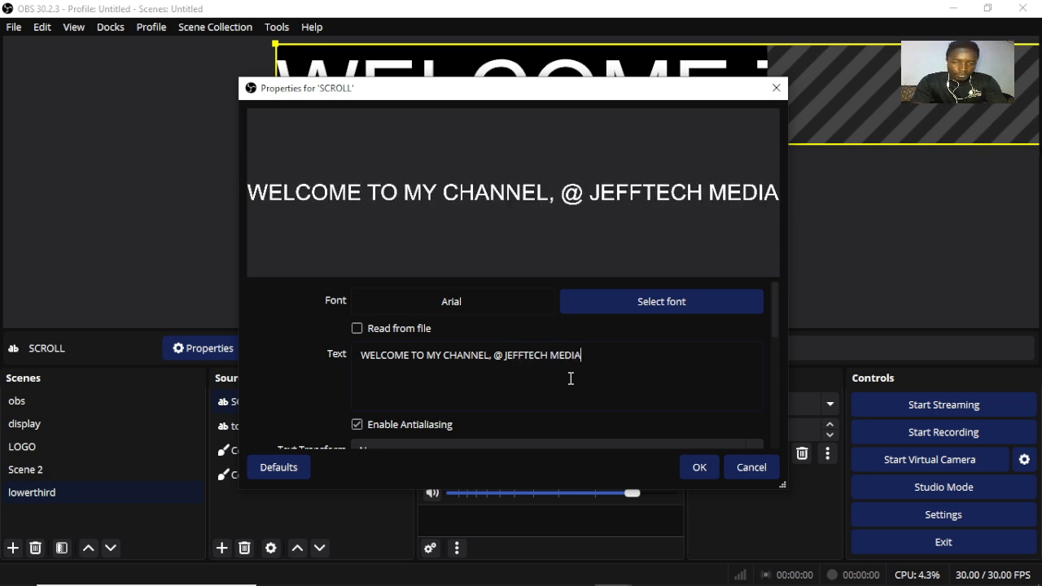
pyautogui.write(' SUBSCRIBE ')
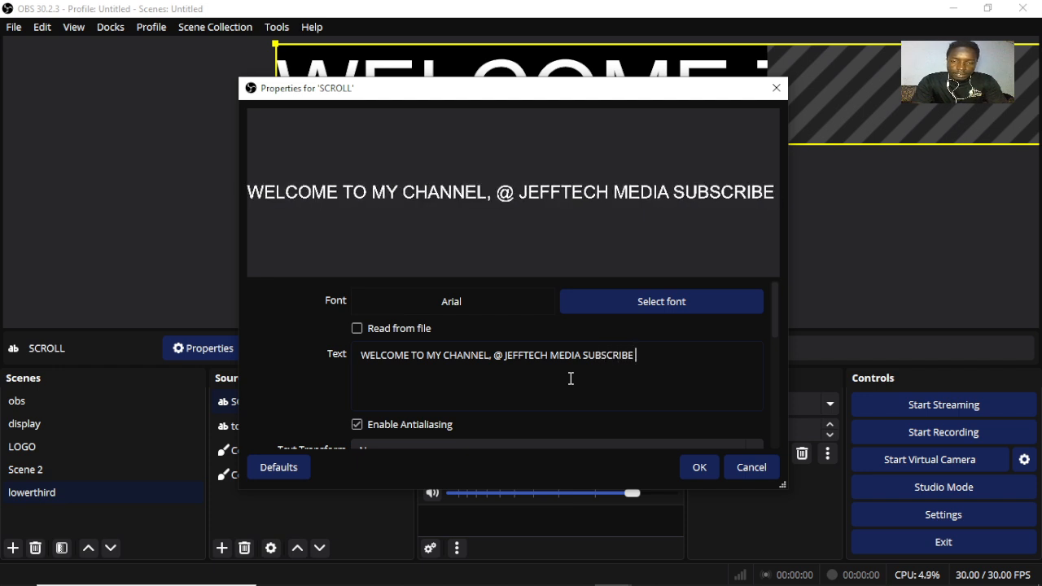
pyautogui.write('LIKE AND')
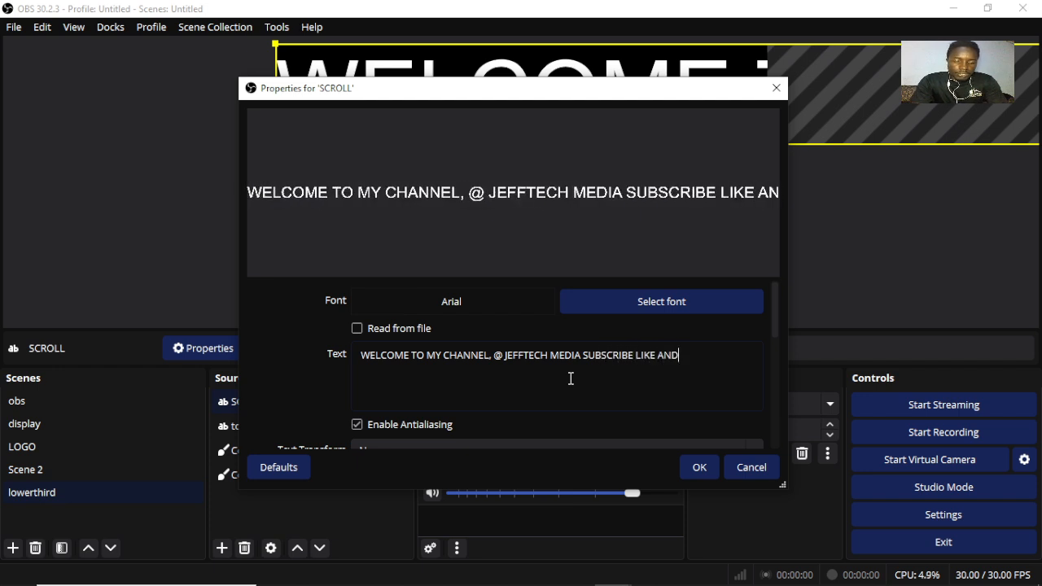
pyautogui.write(' SHARE')
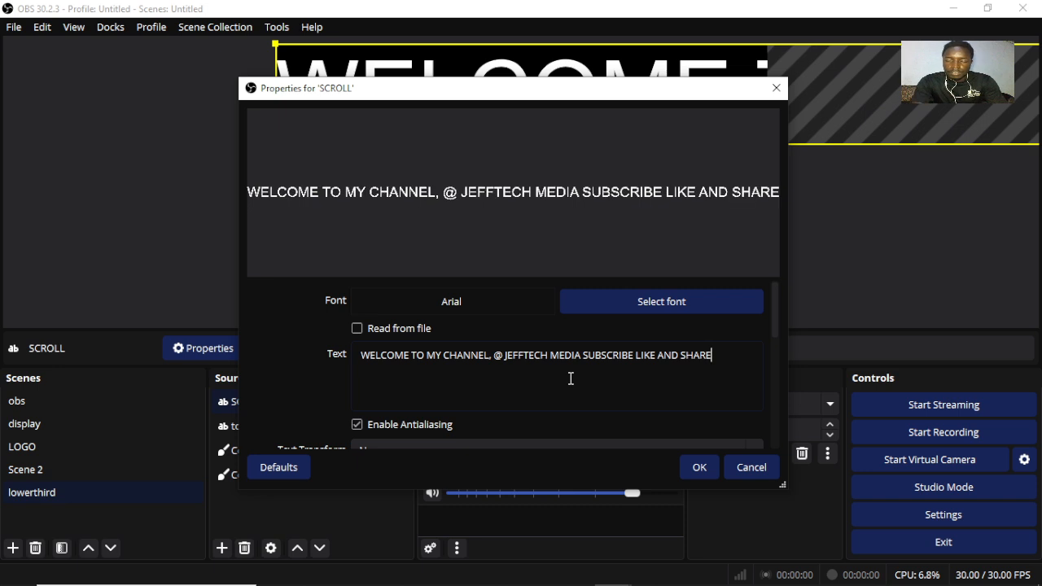
pyautogui.write('.')
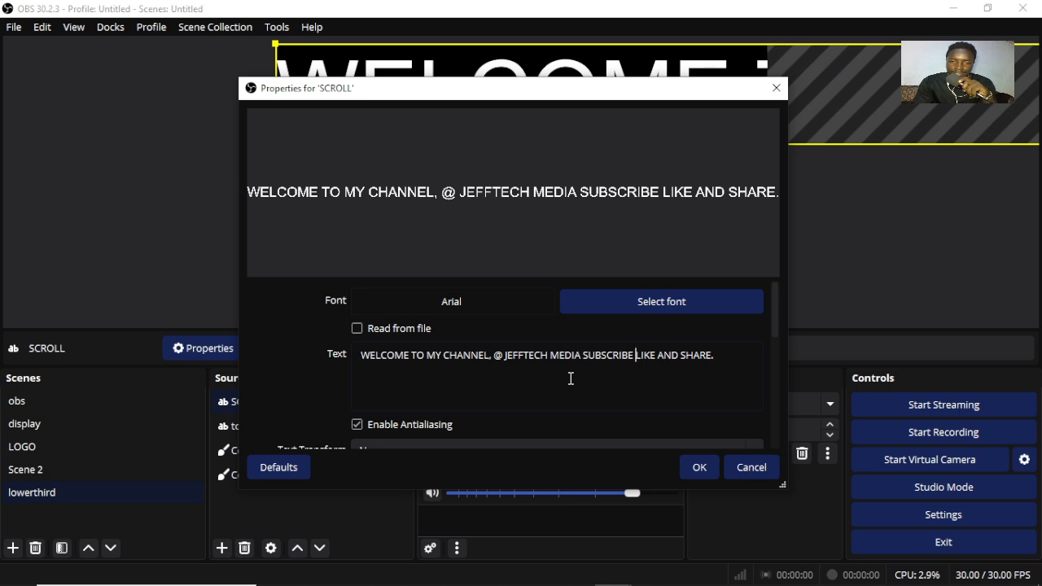
pyautogui.write(',')
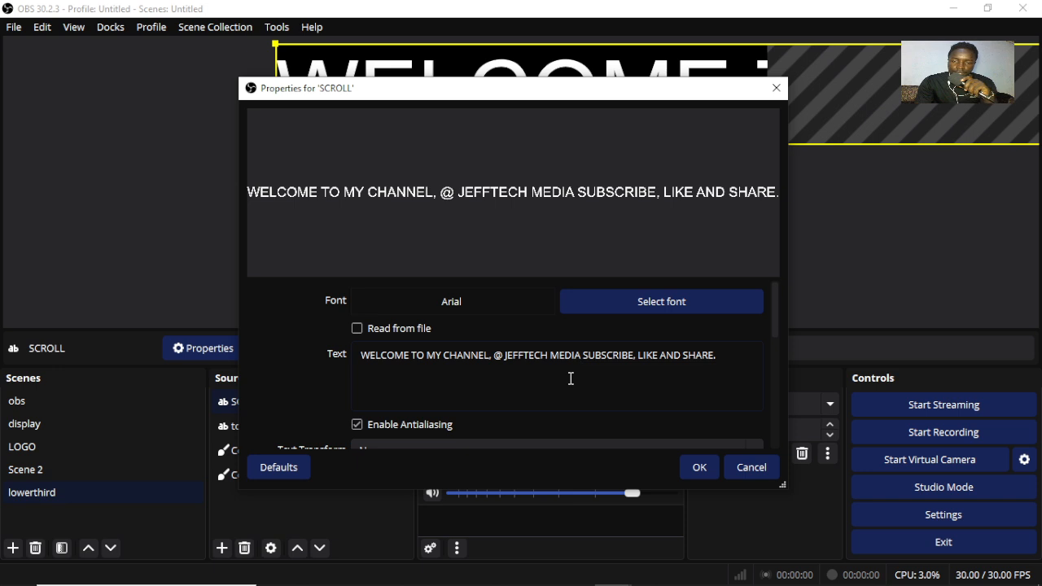
pyautogui.write('.')
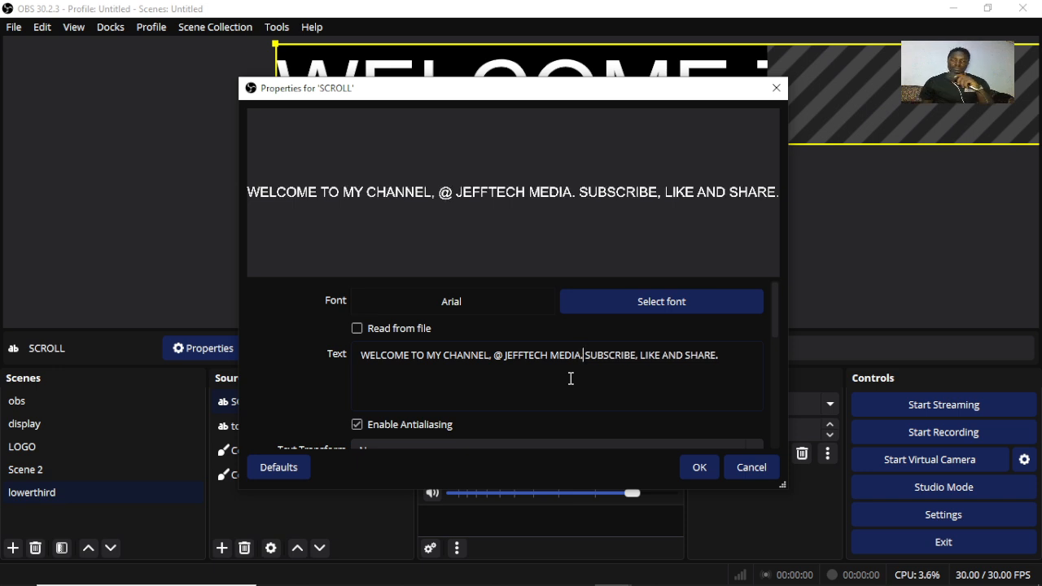
# Step: Set the SCROLL text's font to Arial Black and accept the source's properties
pyautogui.click(581, 302)
pyautogui.scroll(-1, 380, 239)
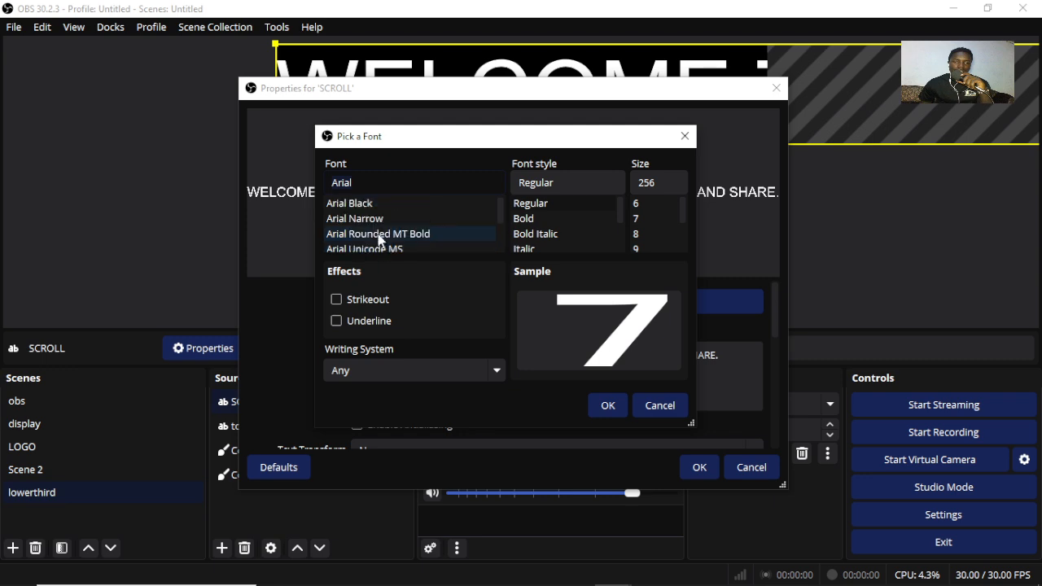
pyautogui.click(372, 205)
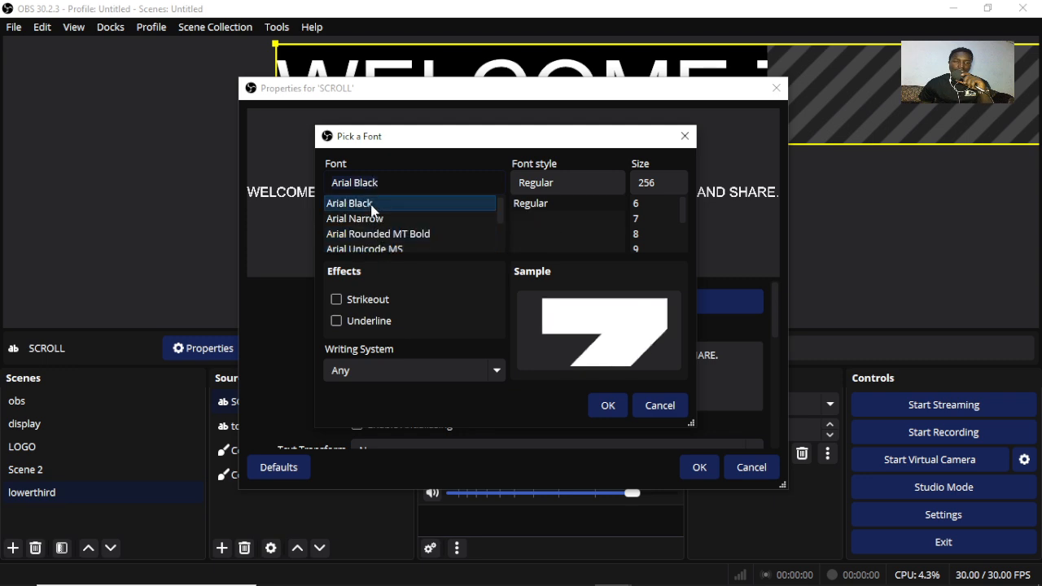
pyautogui.click(608, 407)
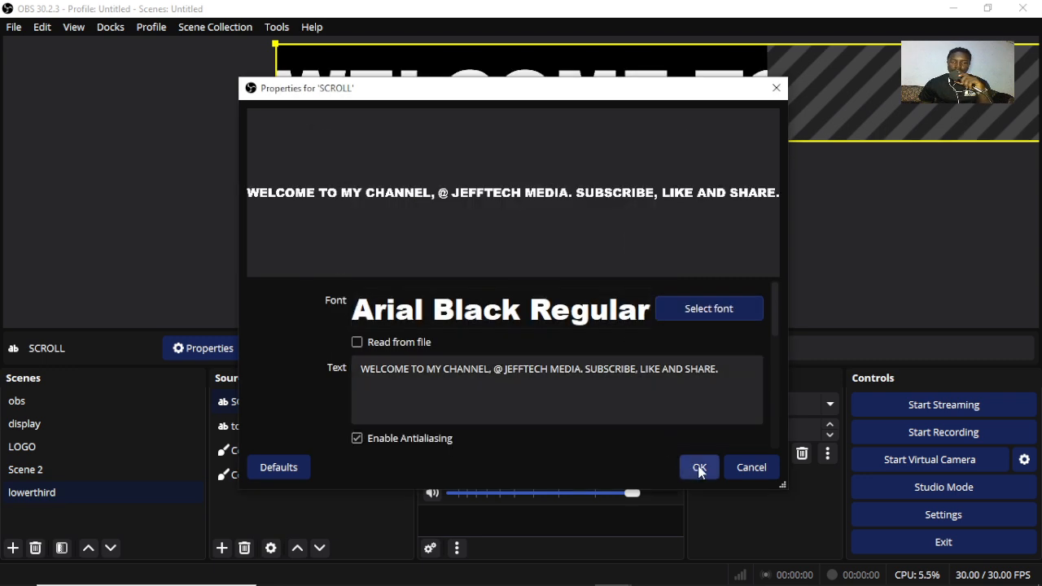
pyautogui.click(698, 468)
# Step: Move the oversized SCROLL text down the canvas to just above the color bars, shifting it sideways to its middle words
pyautogui.moveTo(692, 125); pyautogui.dragTo(415, 241)
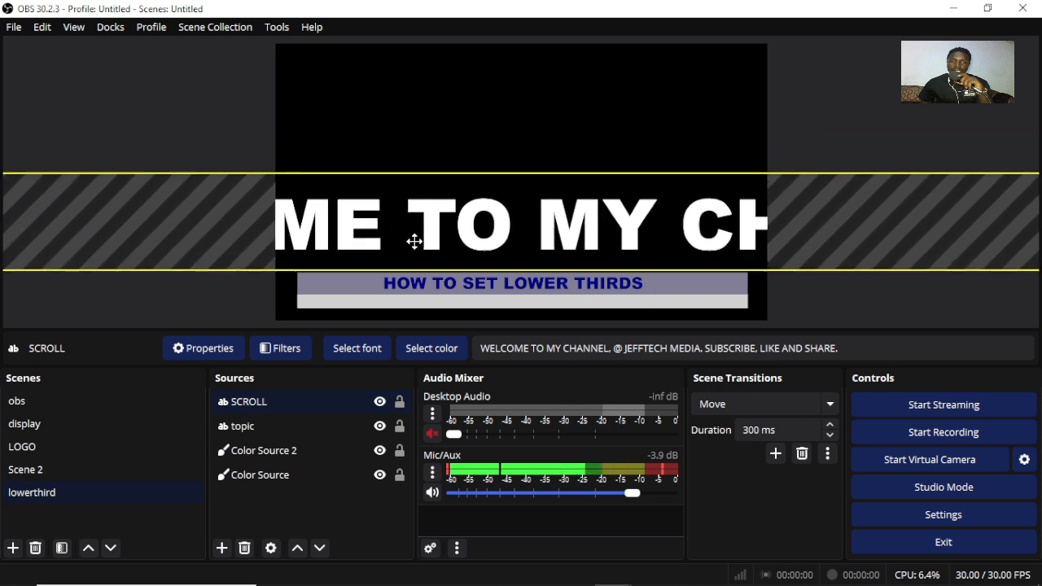
pyautogui.moveTo(675, 214); pyautogui.dragTo(551, 219)
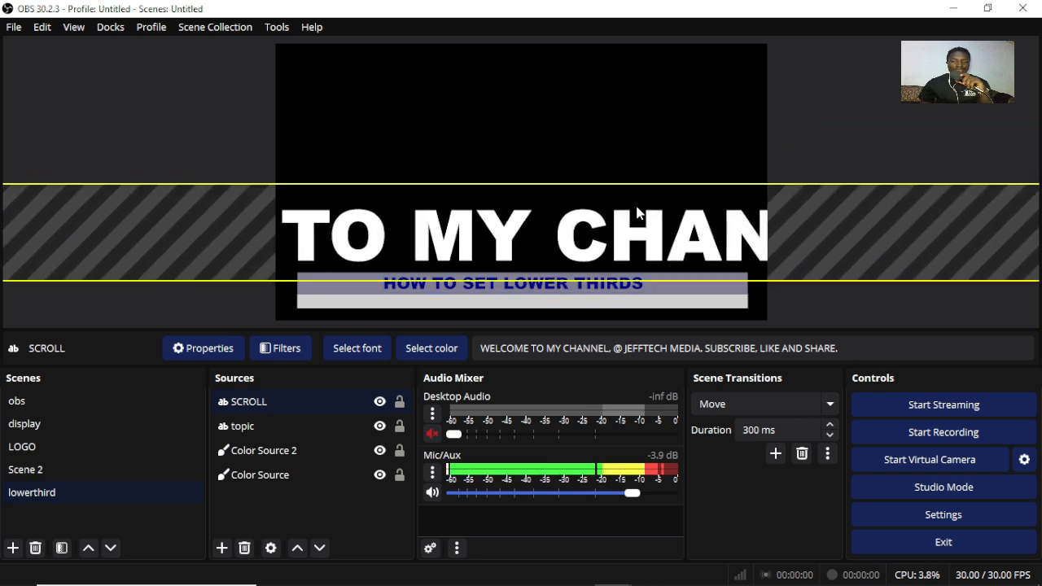
pyautogui.moveTo(753, 214); pyautogui.dragTo(602, 210)
# Step: Set the SCROLL text's font size to 72 and place it about 318 px below the canvas's top edge
pyautogui.click(382, 358)
pyautogui.scroll(-5, 647, 237)
pyautogui.click(649, 241)
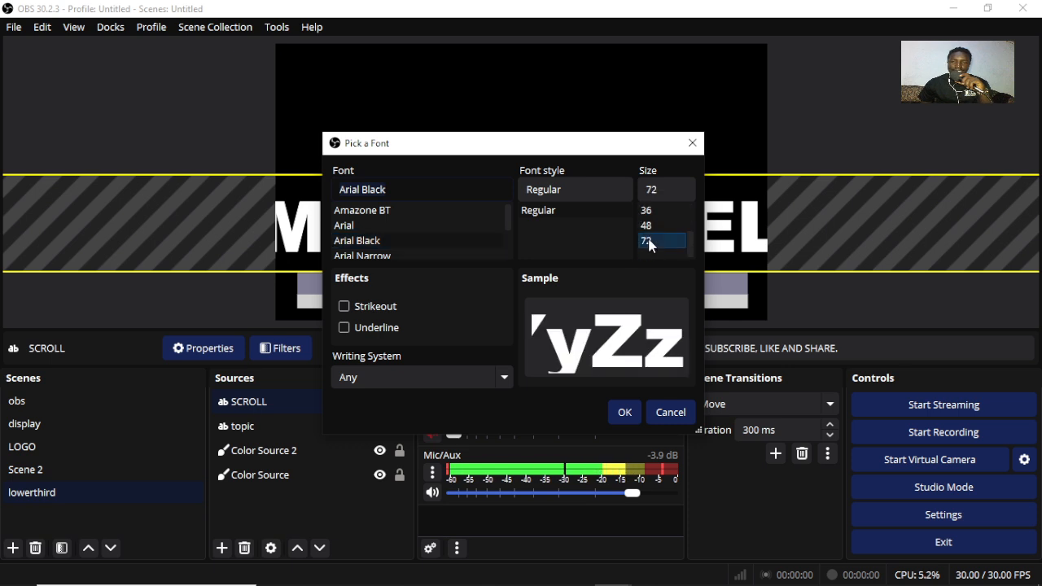
pyautogui.click(626, 417)
pyautogui.moveTo(319, 187); pyautogui.dragTo(692, 179)
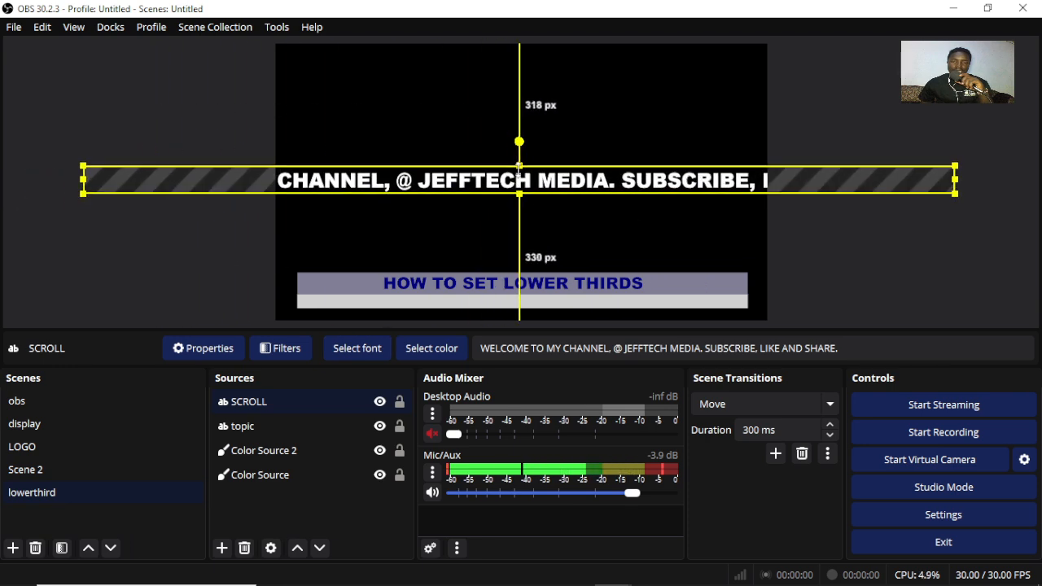
pyautogui.click(432, 348)
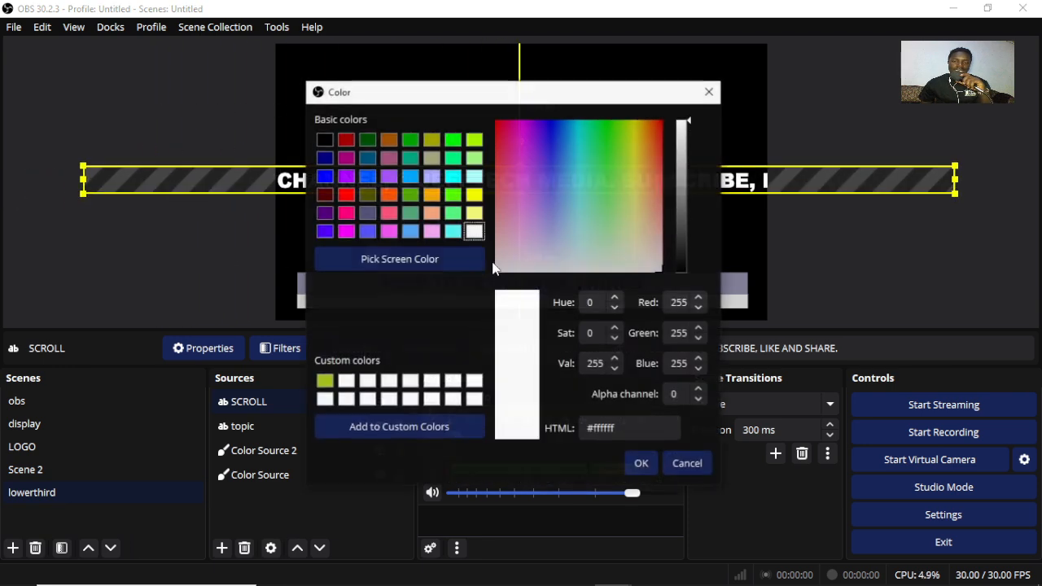
pyautogui.click(707, 92)
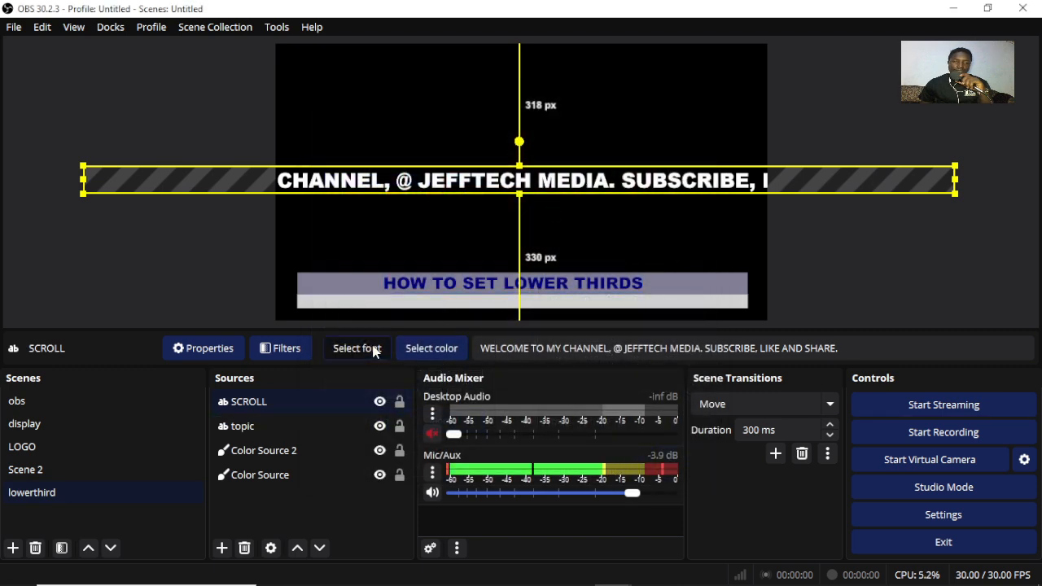
# Step: Set the SCROLL text's font size to 26 and place it on the white bar, about 72 px from the canvas's left edge and 31 px above its bottom
pyautogui.click(374, 350)
pyautogui.scroll(1, 665, 227)
pyautogui.click(656, 224)
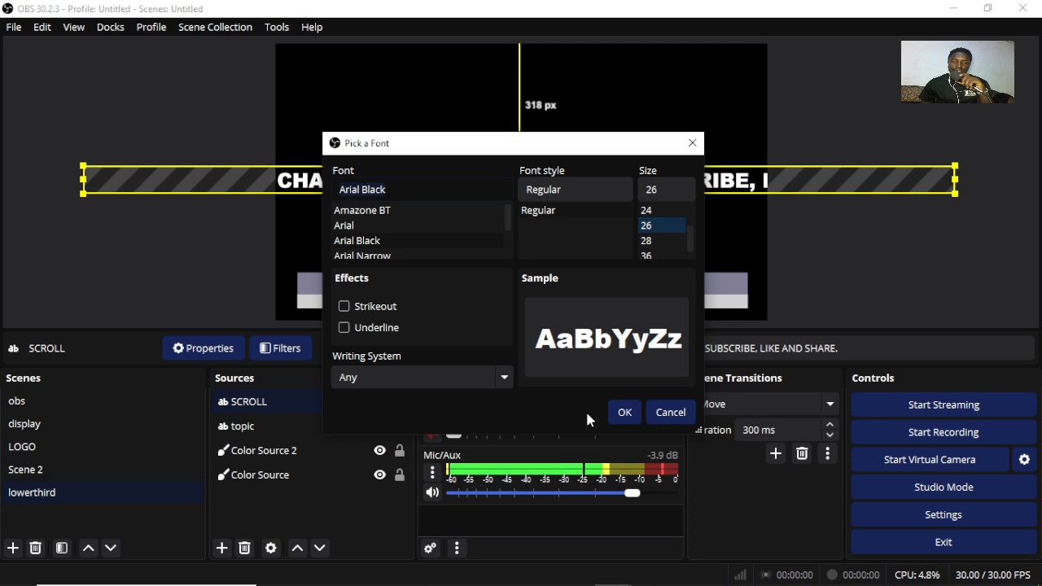
pyautogui.click(622, 412)
pyautogui.moveTo(248, 168); pyautogui.dragTo(478, 294)
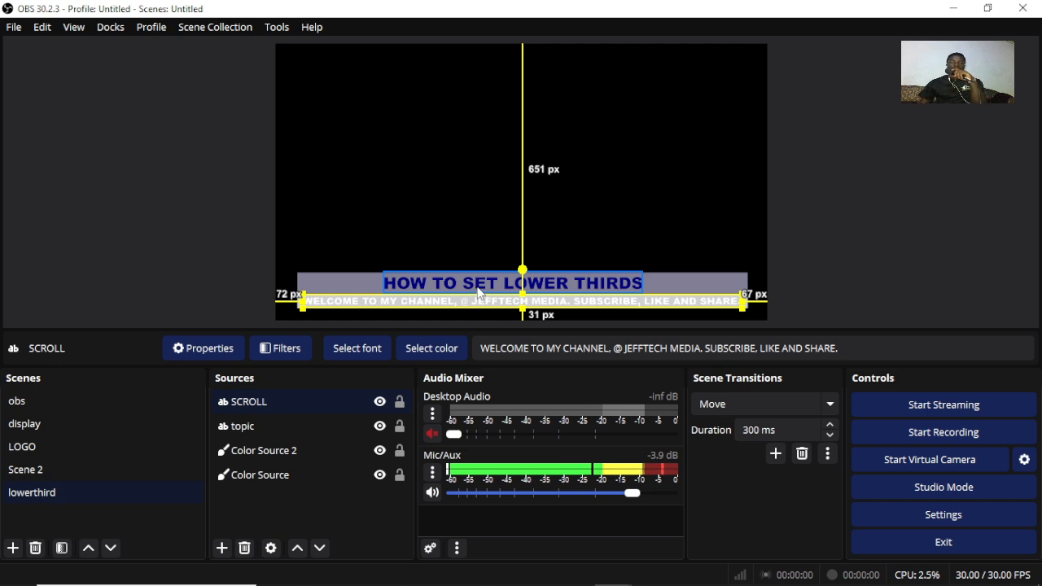
# Step: Color the SCROLL text black (#000000), keeping its font, and deselect it on the canvas
pyautogui.click(313, 403)
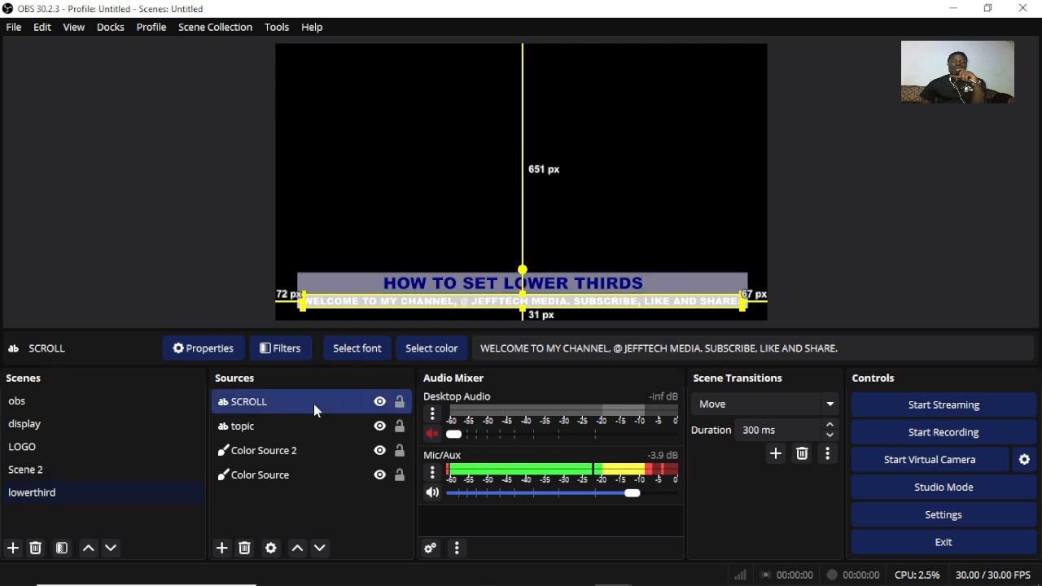
pyautogui.click(368, 354)
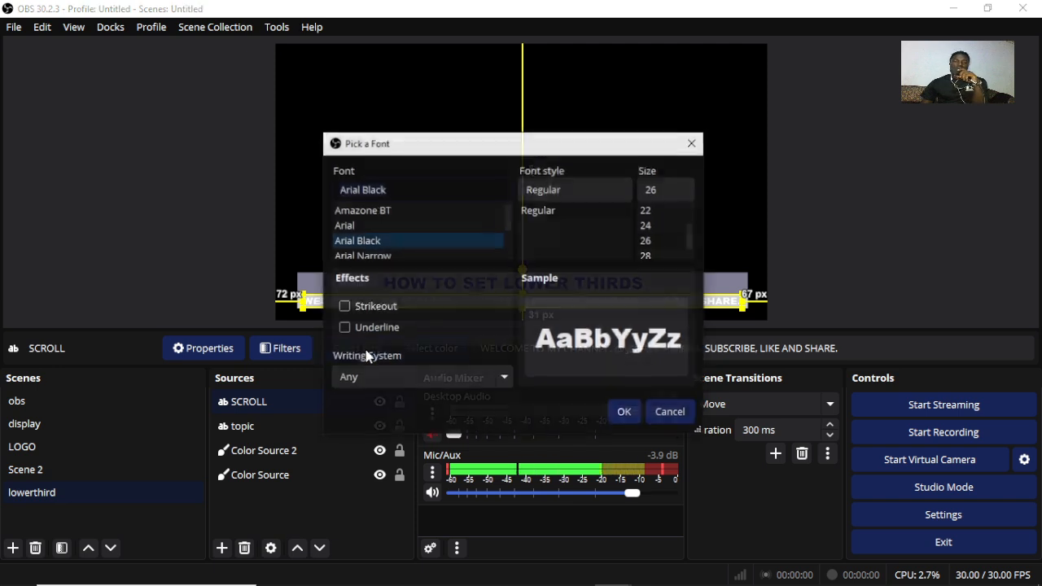
pyautogui.click(690, 143)
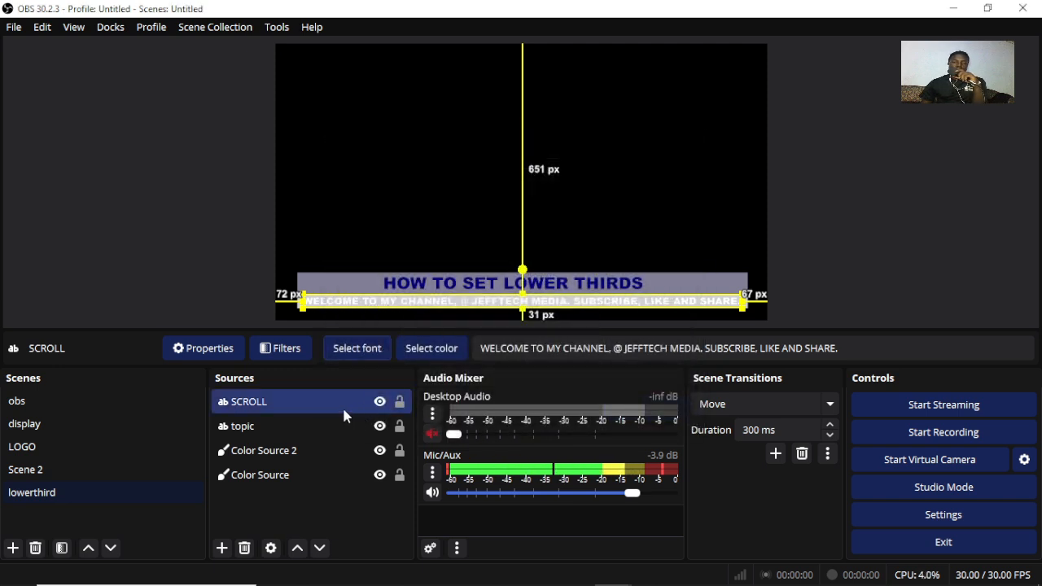
pyautogui.click(431, 348)
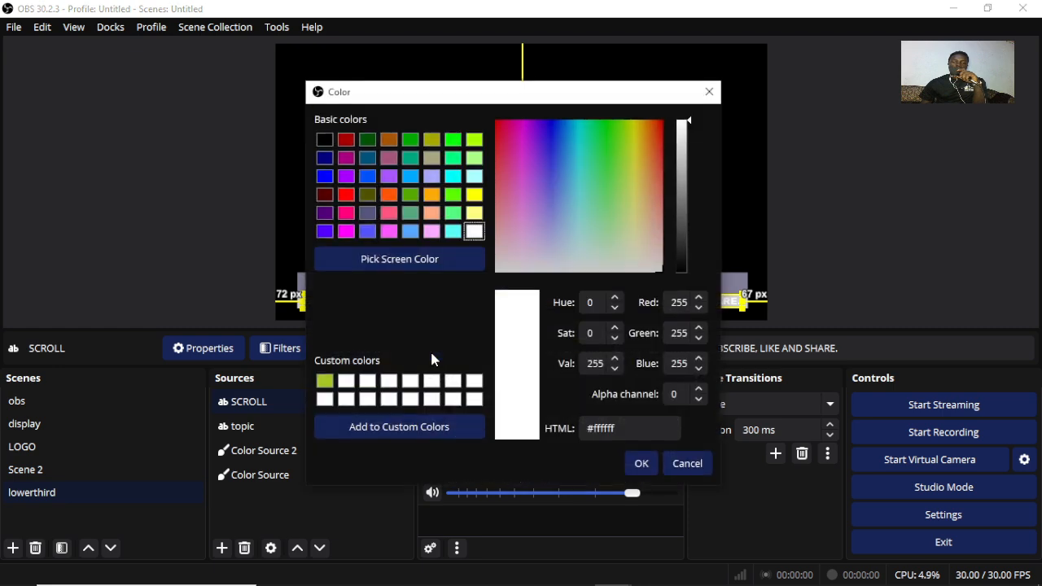
pyautogui.click(325, 140)
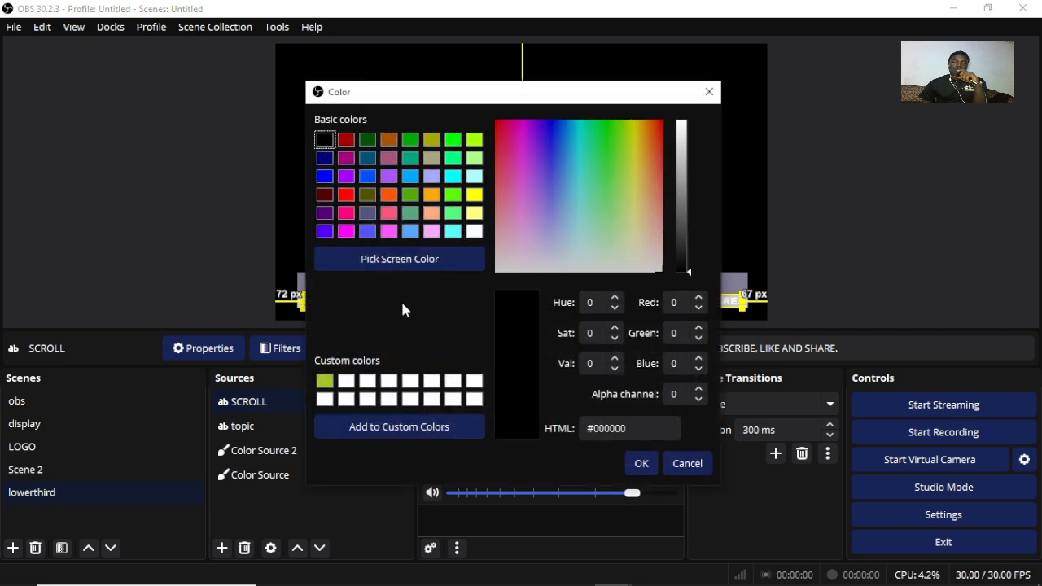
pyautogui.click(641, 463)
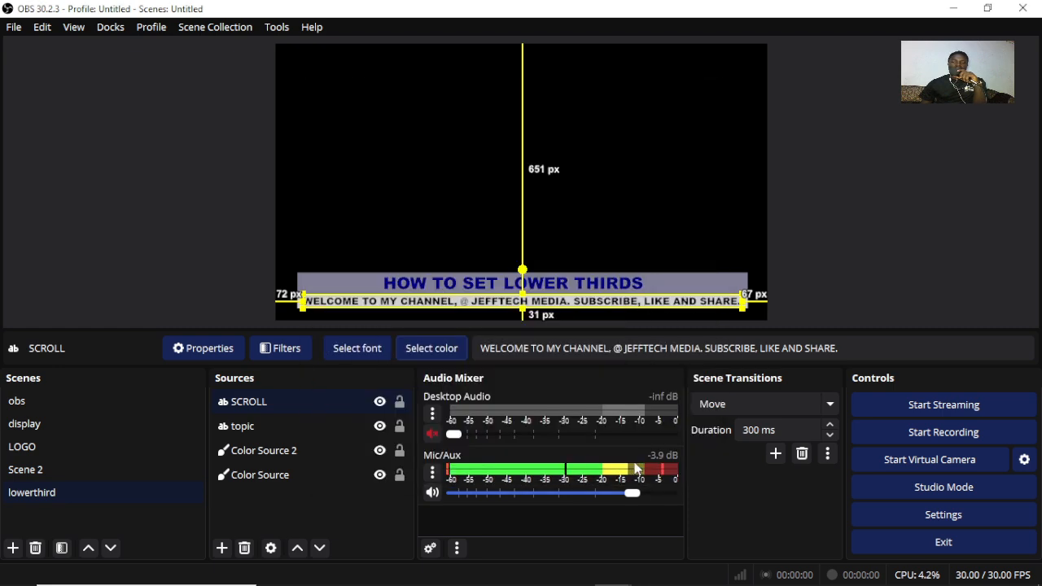
pyautogui.click(756, 210)
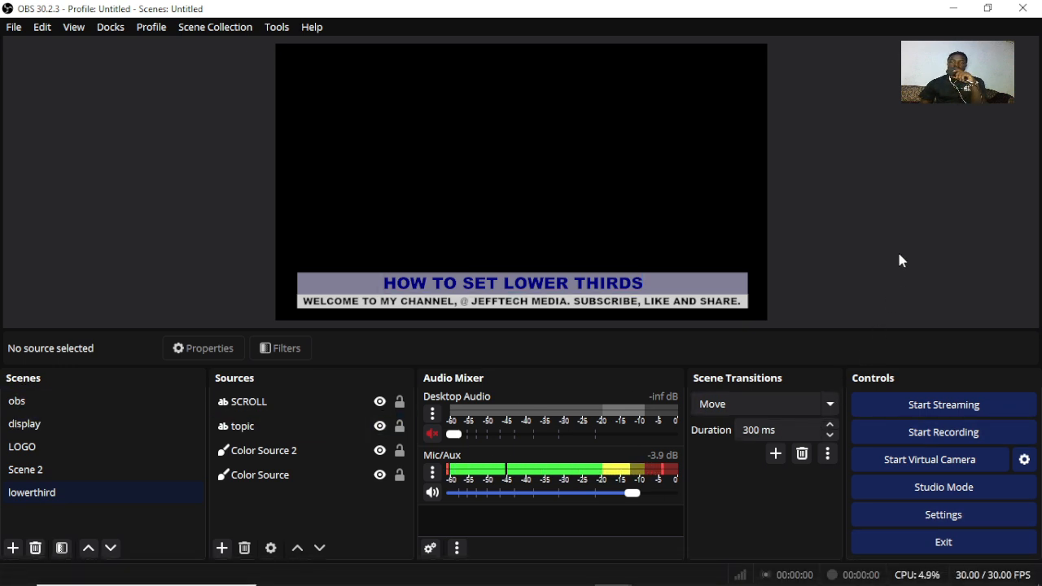
# Step: Hide and show the SCROLL text and the topic headline to check how each one switches on and off
pyautogui.click(318, 473)
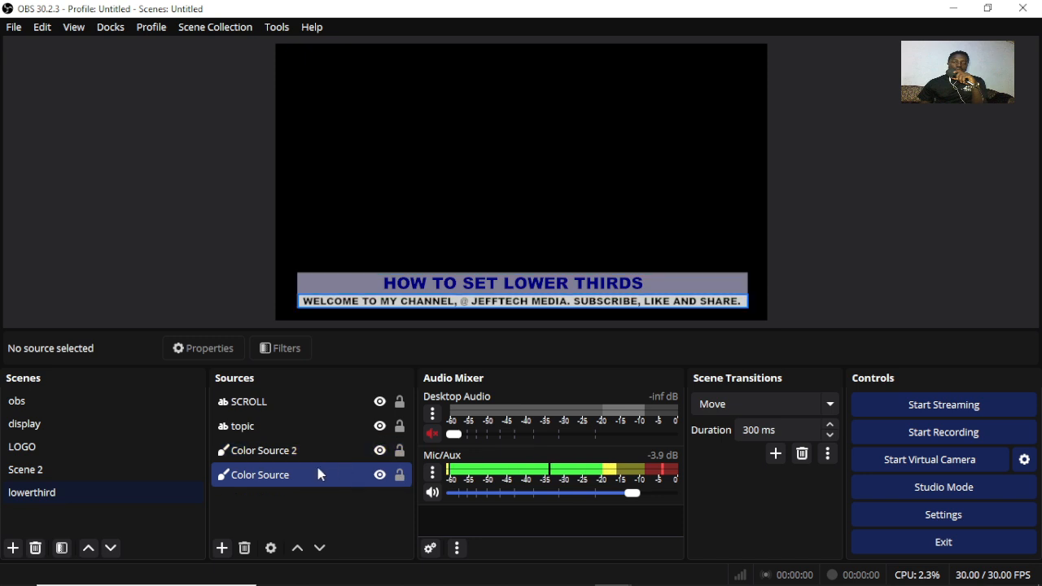
pyautogui.click(271, 399)
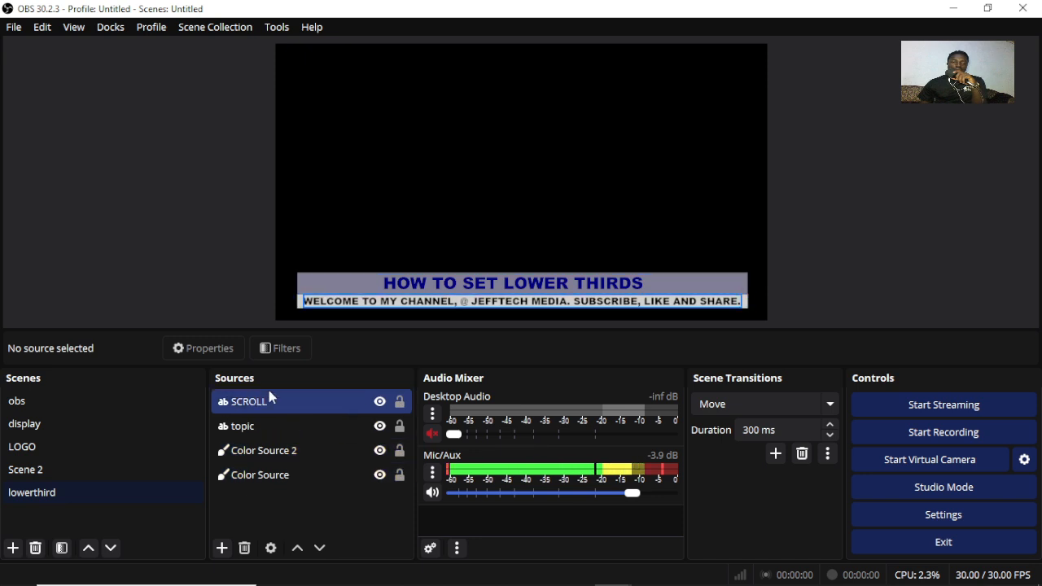
pyautogui.click(383, 403)
pyautogui.click(385, 405)
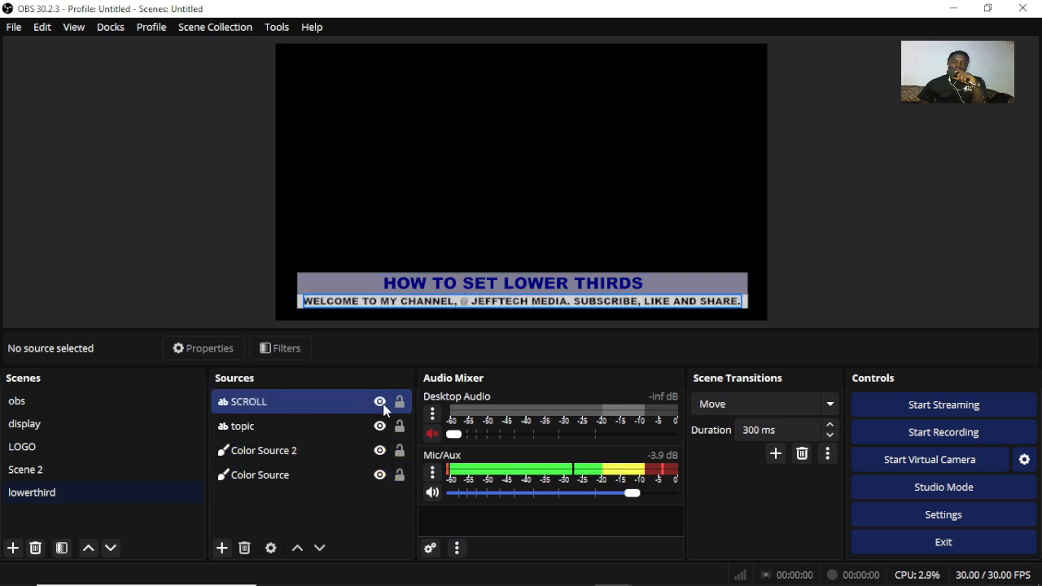
pyautogui.click(380, 403)
pyautogui.click(380, 403)
pyautogui.click(378, 428)
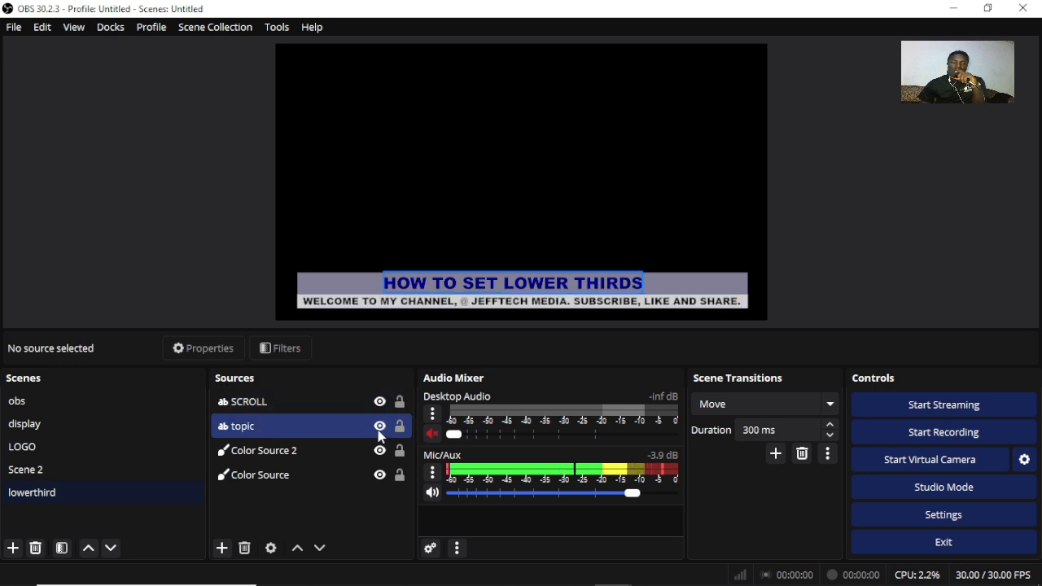
pyautogui.click(380, 428)
pyautogui.click(380, 428)
pyautogui.click(380, 428)
pyautogui.click(380, 428)
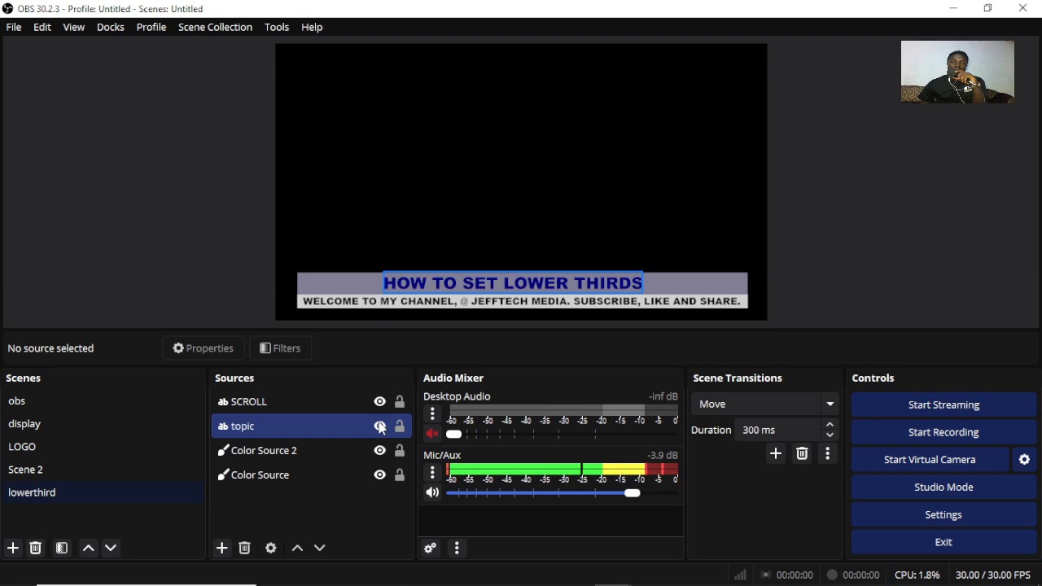
pyautogui.click(350, 428)
pyautogui.rightClick(349, 428)
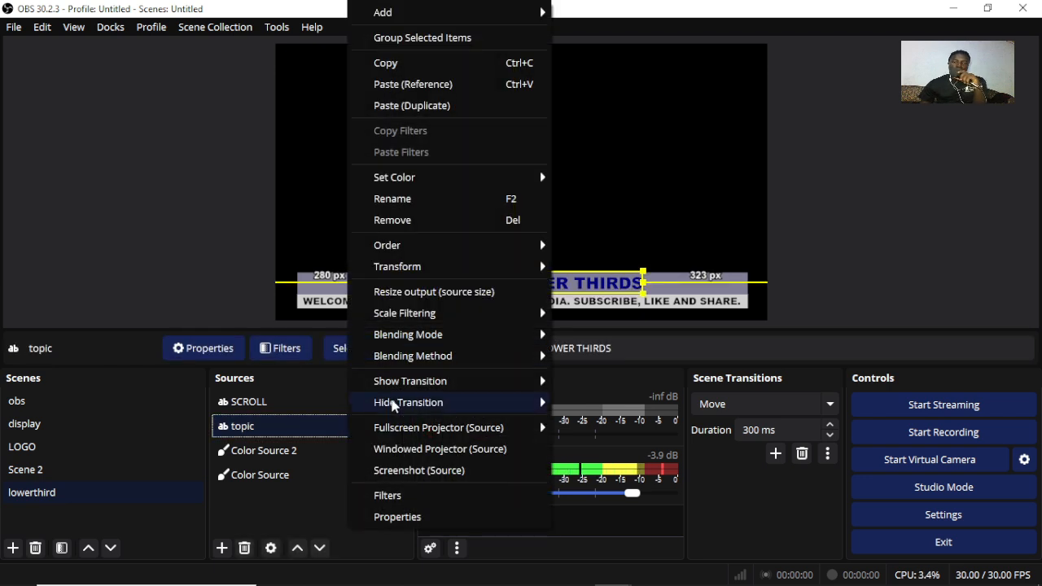
pyautogui.click(783, 274)
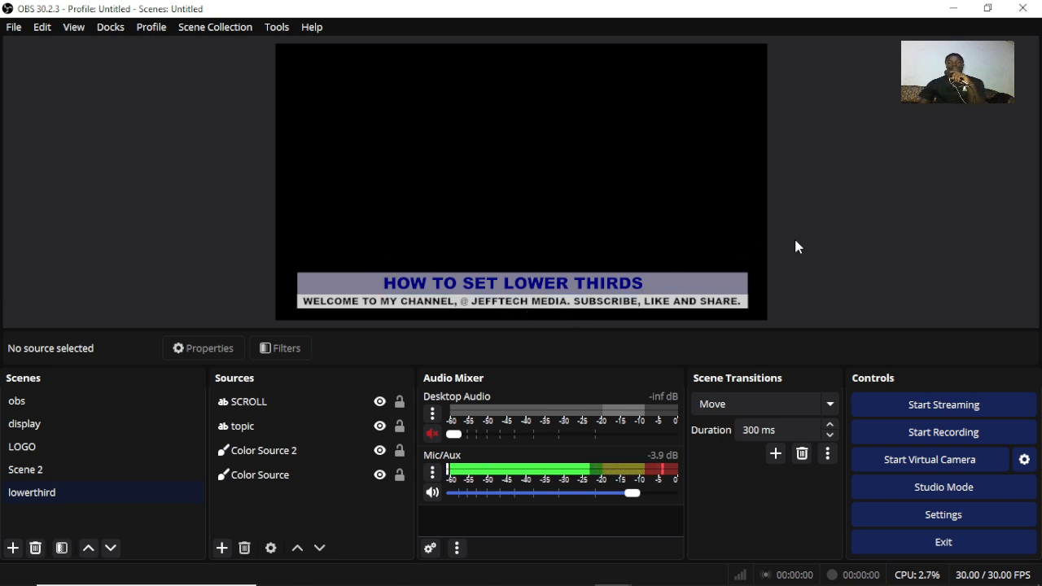
pyautogui.click(495, 289)
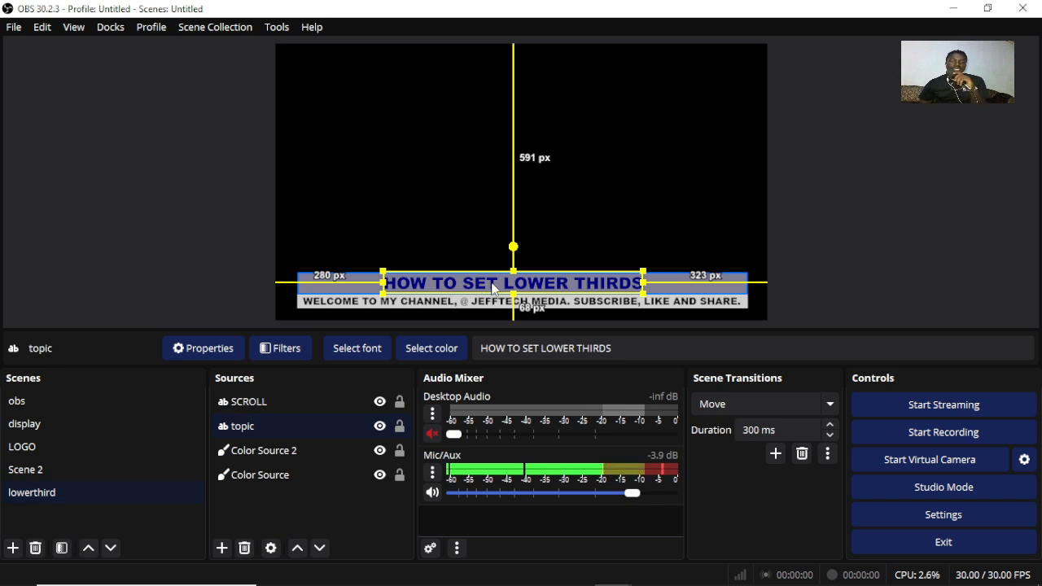
pyautogui.click(336, 84)
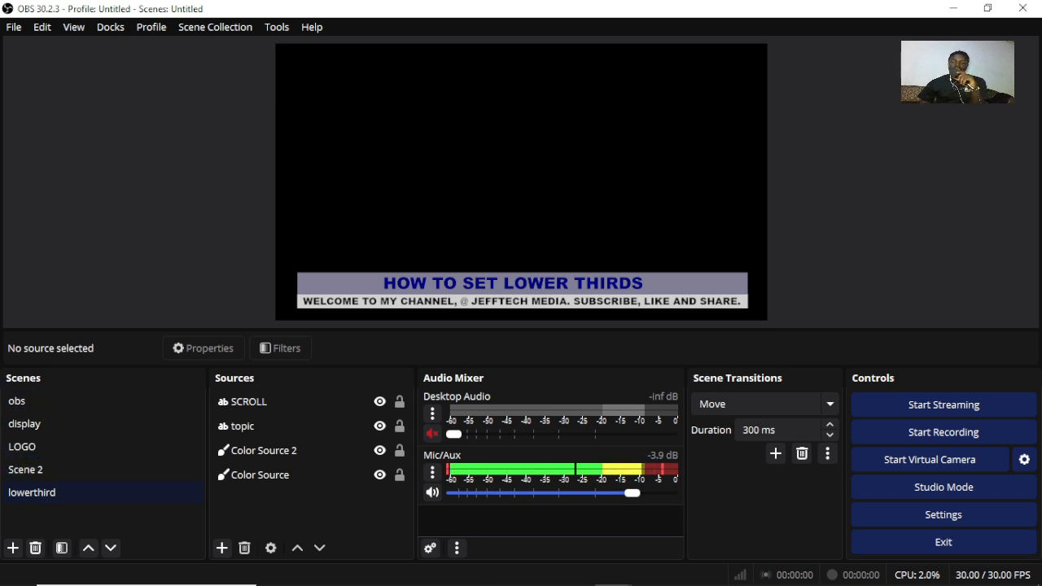
# Step: Turn on Studio Mode and add a new group named LOWER THIRDS to the lowerthird scene's sources
pyautogui.click(932, 487)
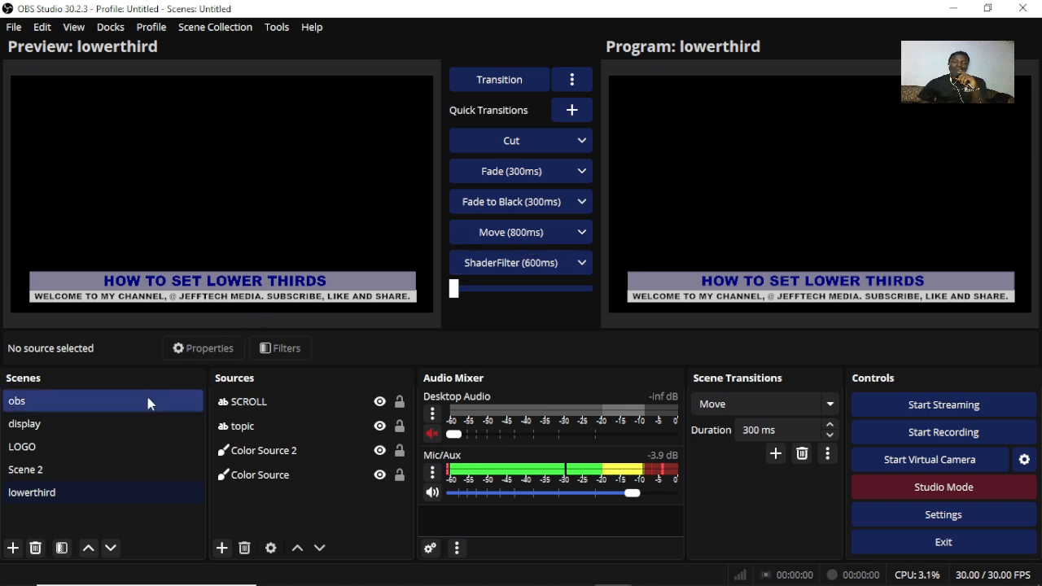
pyautogui.click(222, 548)
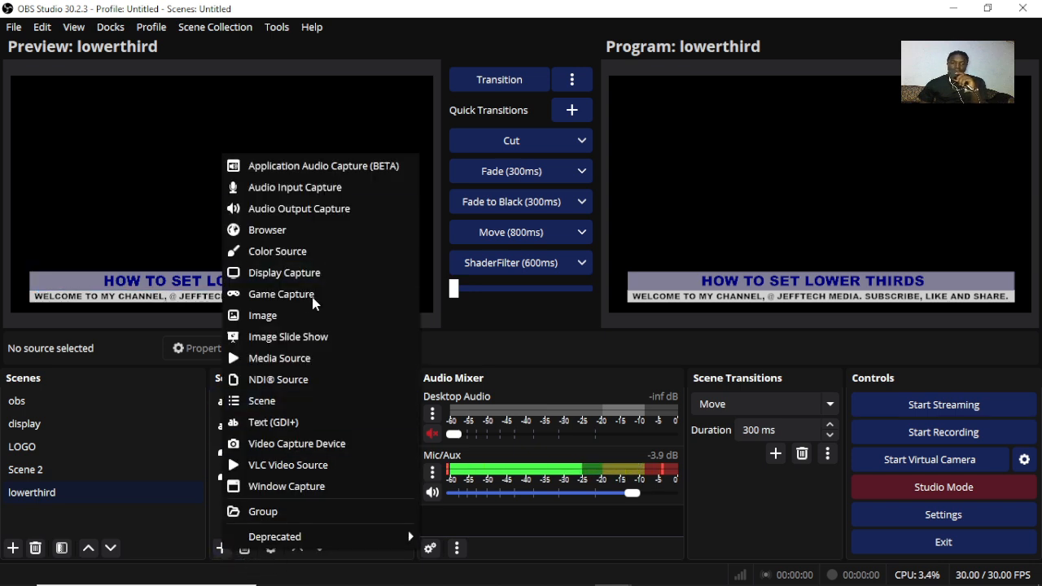
pyautogui.click(271, 512)
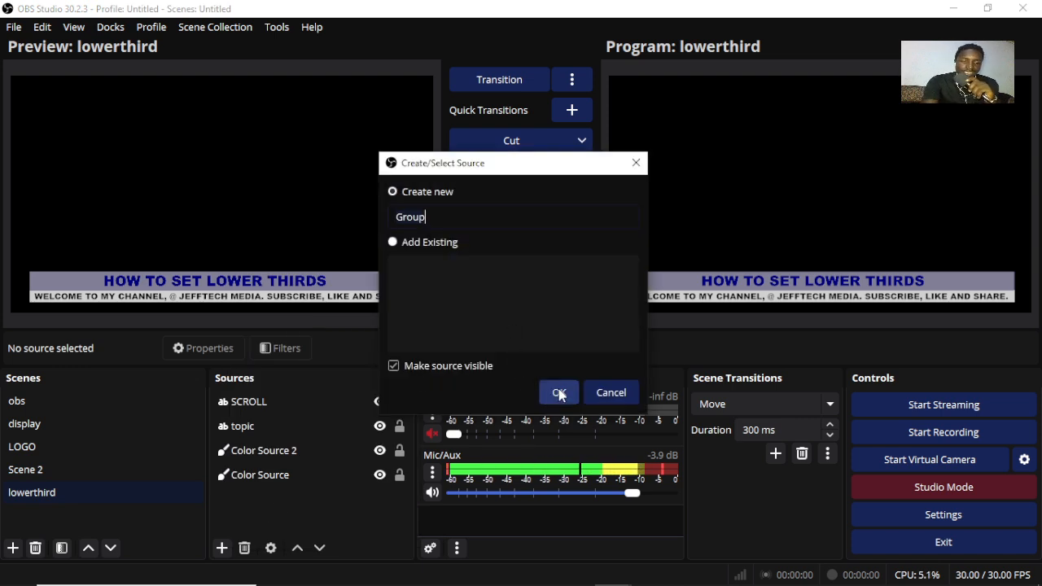
pyautogui.press('BackSpace')
pyautogui.press('BackSpace')
pyautogui.press('BackSpace')
pyautogui.press('BackSpace')
pyautogui.press('BackSpace')
pyautogui.write('LOWER')
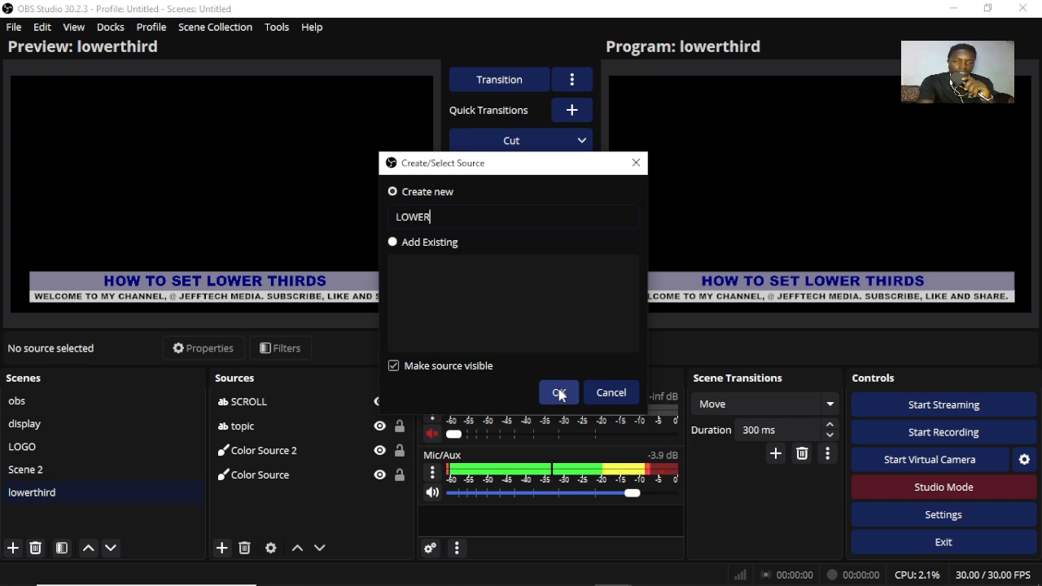
pyautogui.write(' THIRDS')
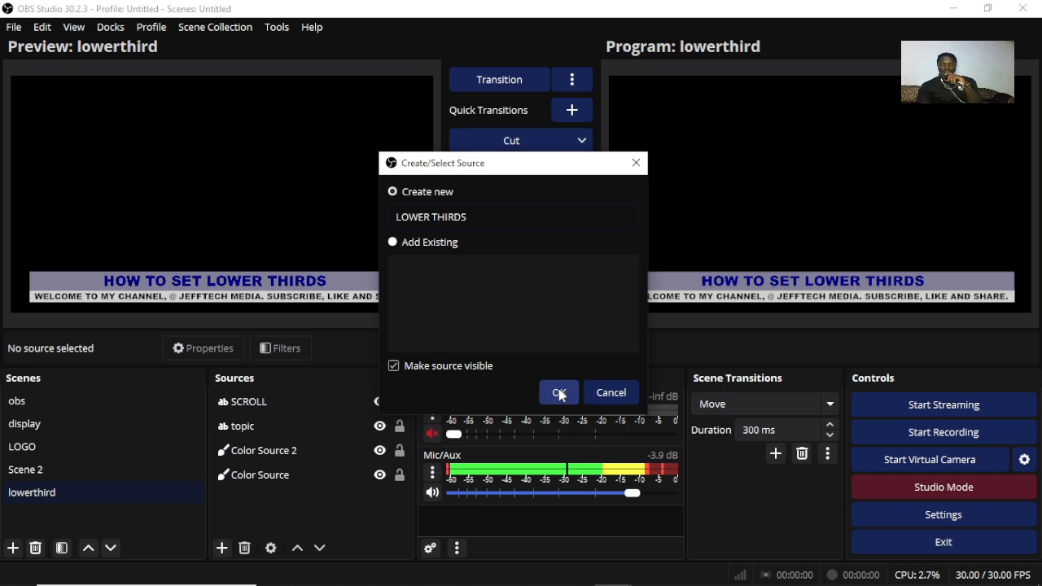
pyautogui.click(558, 391)
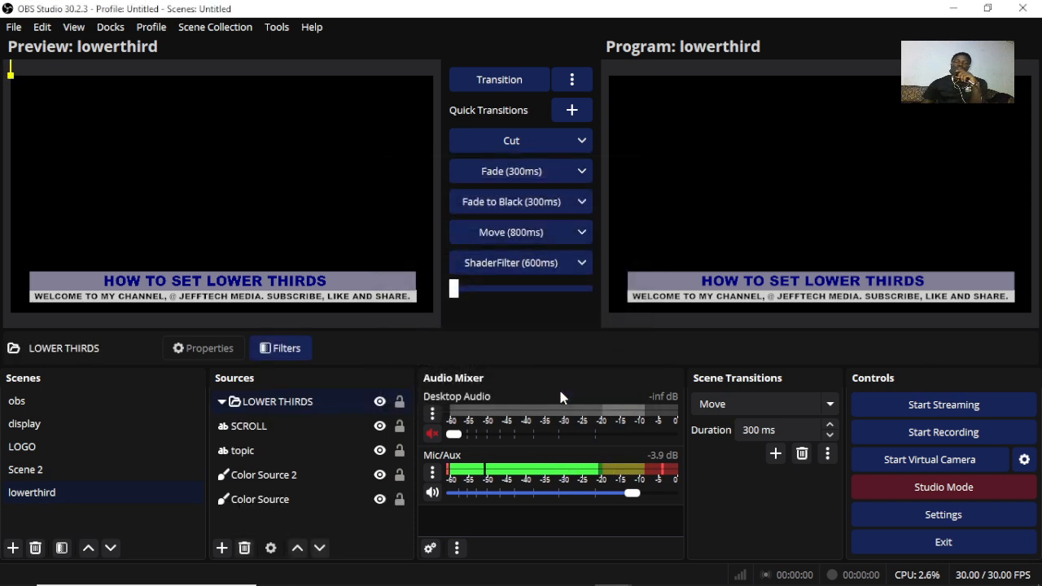
# Step: Put the SCROLL text, the topic text, Color Source 2 and Color Source into the LOWER THIRDS group
pyautogui.click(248, 433)
pyautogui.click(240, 472)
pyautogui.click(241, 450)
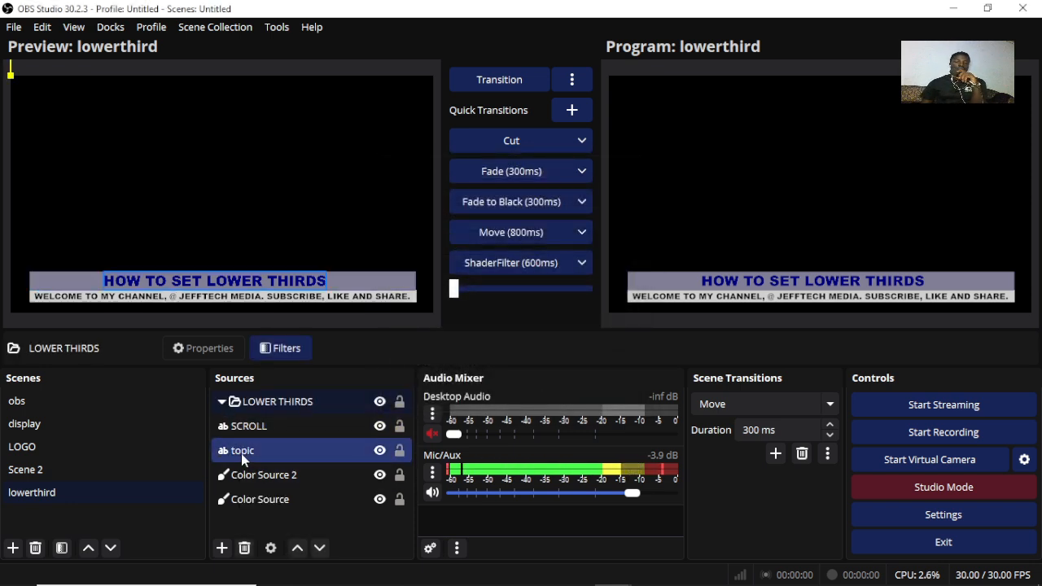
pyautogui.click(246, 303)
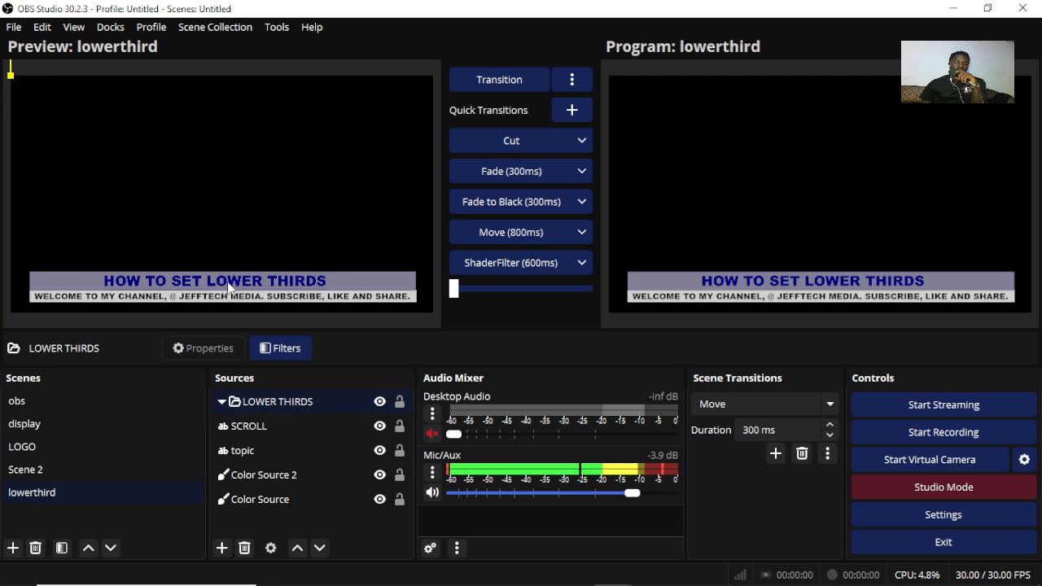
pyautogui.click(261, 429)
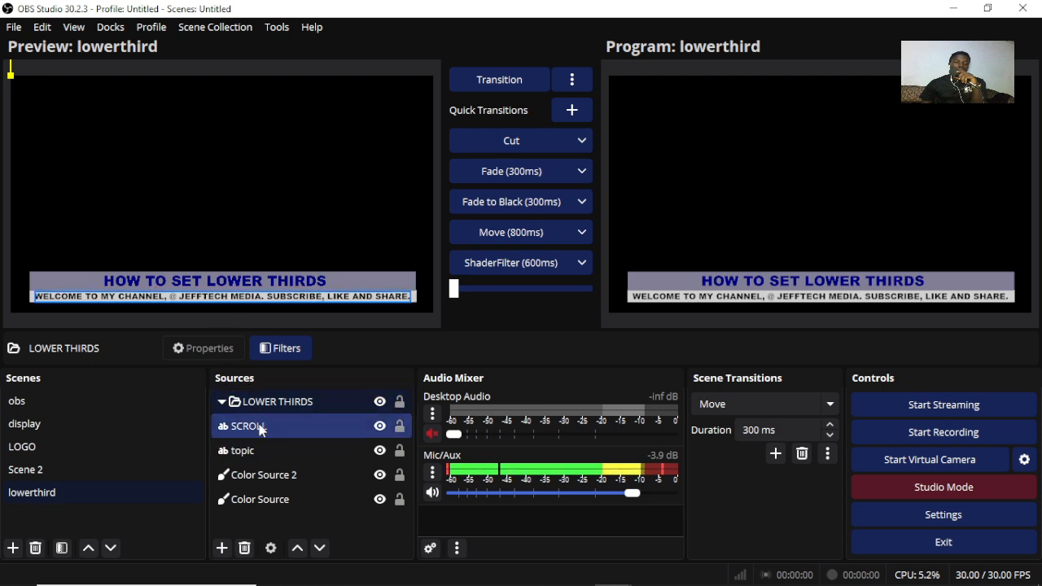
pyautogui.click(261, 428)
pyautogui.moveTo(259, 433); pyautogui.dragTo(260, 402)
pyautogui.click(261, 452)
pyautogui.moveTo(261, 456); pyautogui.dragTo(265, 424)
pyautogui.moveTo(265, 472); pyautogui.dragTo(270, 417)
pyautogui.click(264, 499)
pyautogui.moveTo(262, 495); pyautogui.dragTo(268, 415)
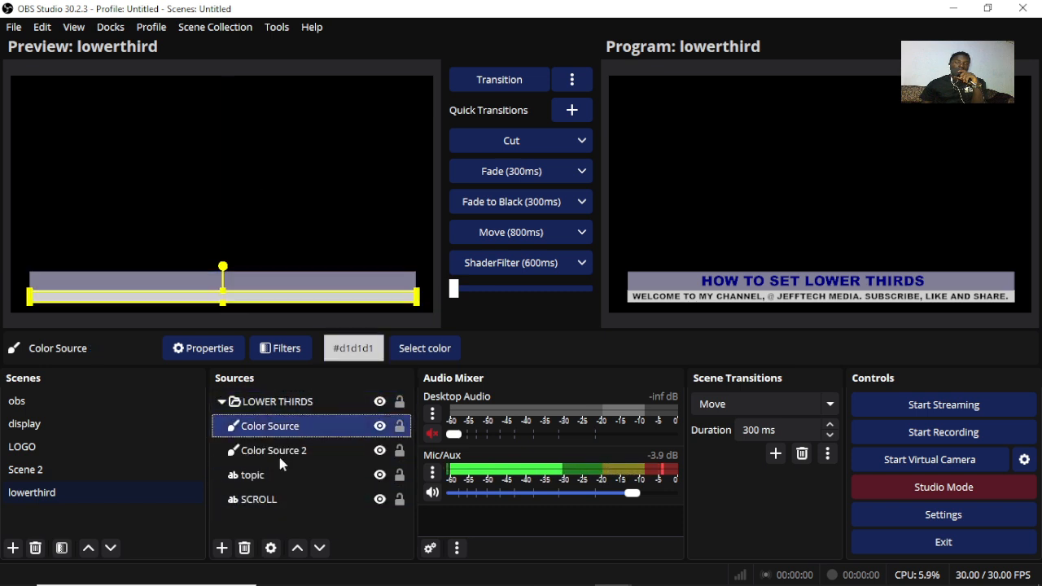
# Step: Reorder the LOWER THIRDS group so that Color Source lies beneath the SCROLL text
pyautogui.click(222, 401)
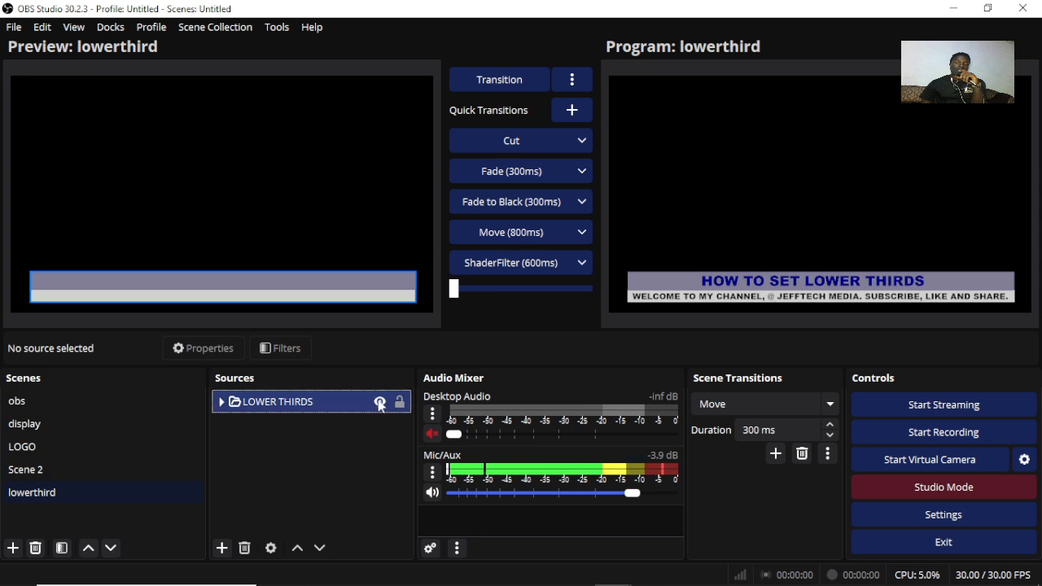
pyautogui.click(219, 402)
pyautogui.click(242, 440)
pyautogui.click(250, 431)
pyautogui.click(320, 548)
pyautogui.click(320, 548)
# Step: Lower Color Source 2 to the end of the LOWER THIRDS group and send the preview to program with Move (800ms)
pyautogui.click(264, 430)
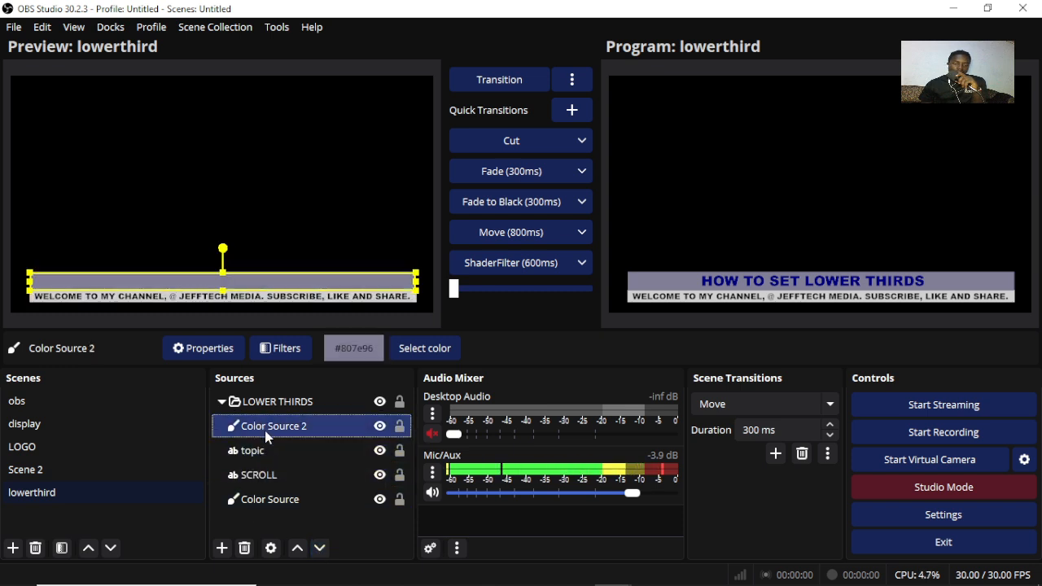
pyautogui.click(320, 548)
pyautogui.click(319, 547)
pyautogui.click(320, 548)
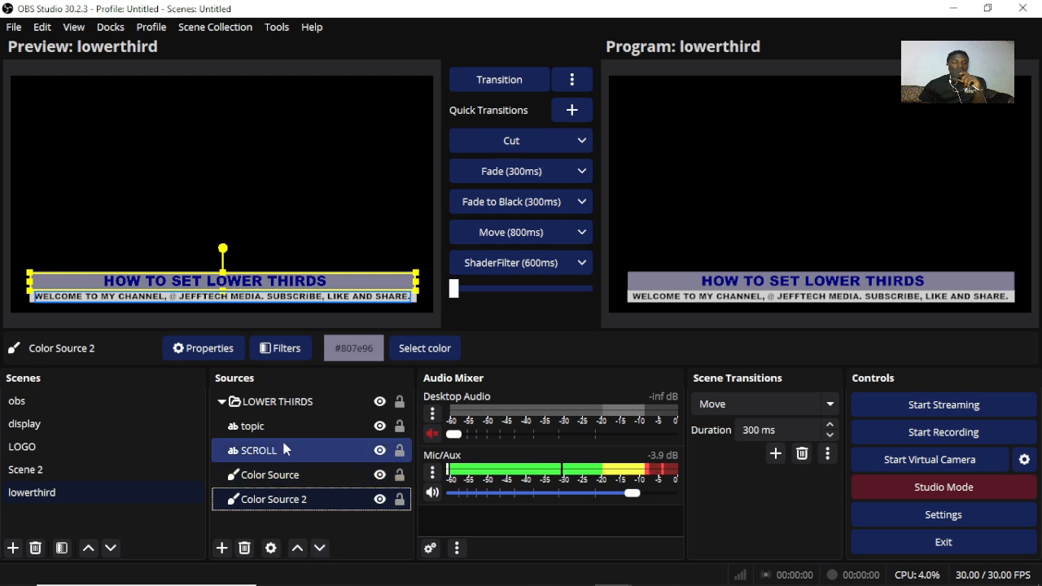
pyautogui.click(327, 247)
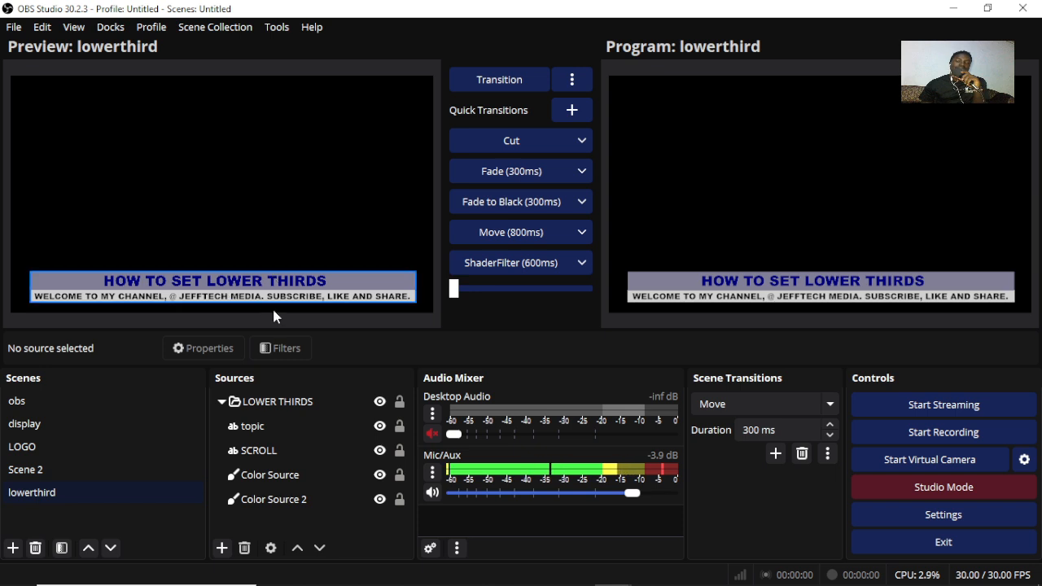
pyautogui.click(503, 233)
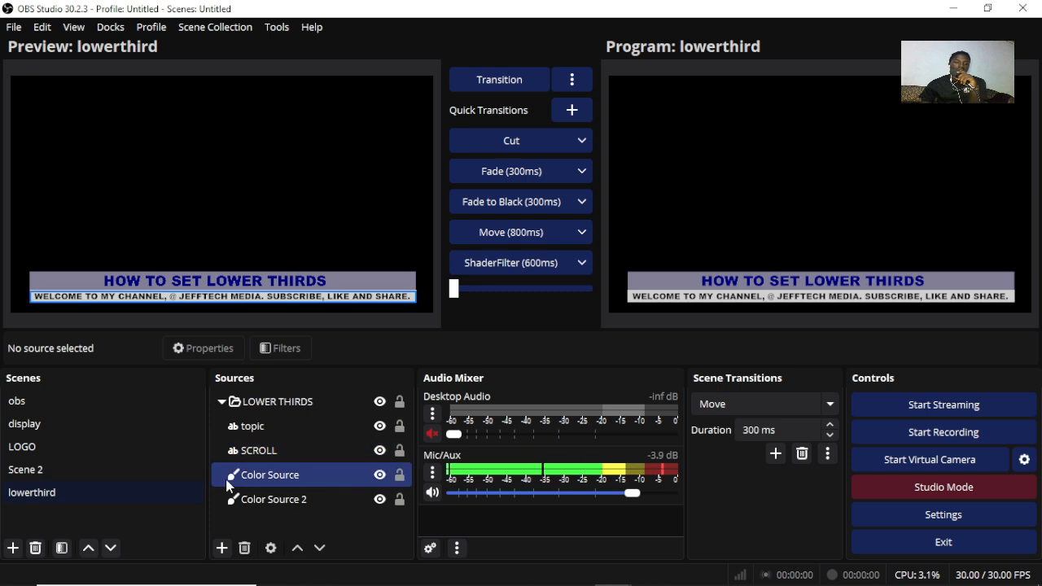
# Step: Give the topic headline a Swipe show transition with its direction set to Right
pyautogui.click(259, 429)
pyautogui.rightClick(266, 433)
pyautogui.moveTo(316, 367)
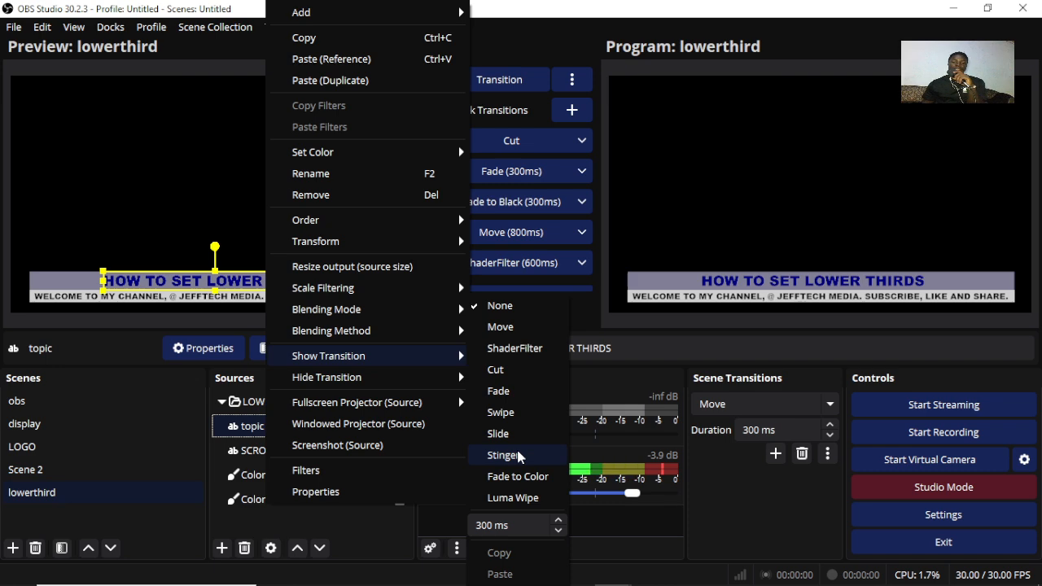
pyautogui.click(503, 412)
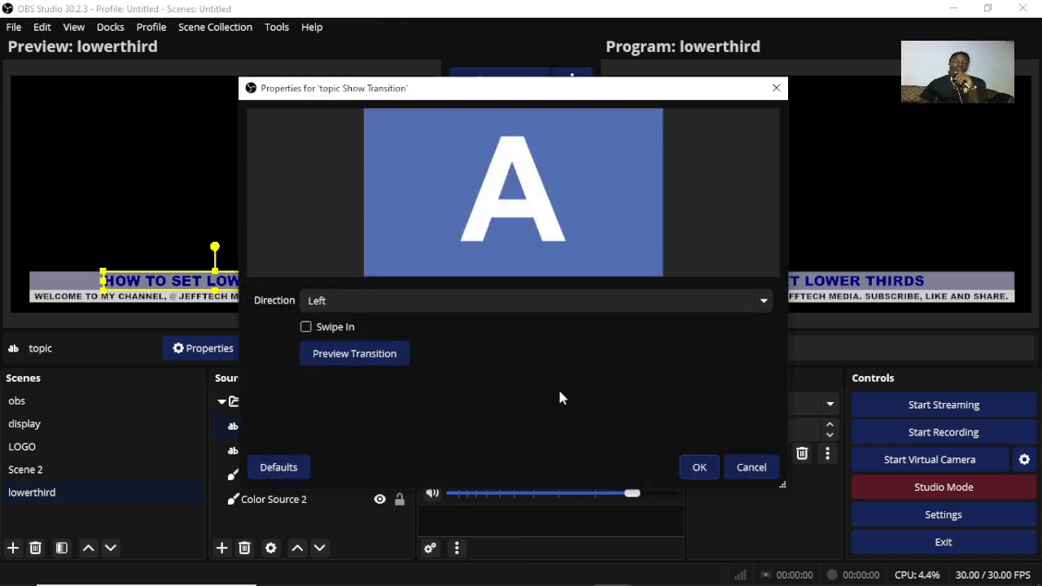
pyautogui.click(483, 299)
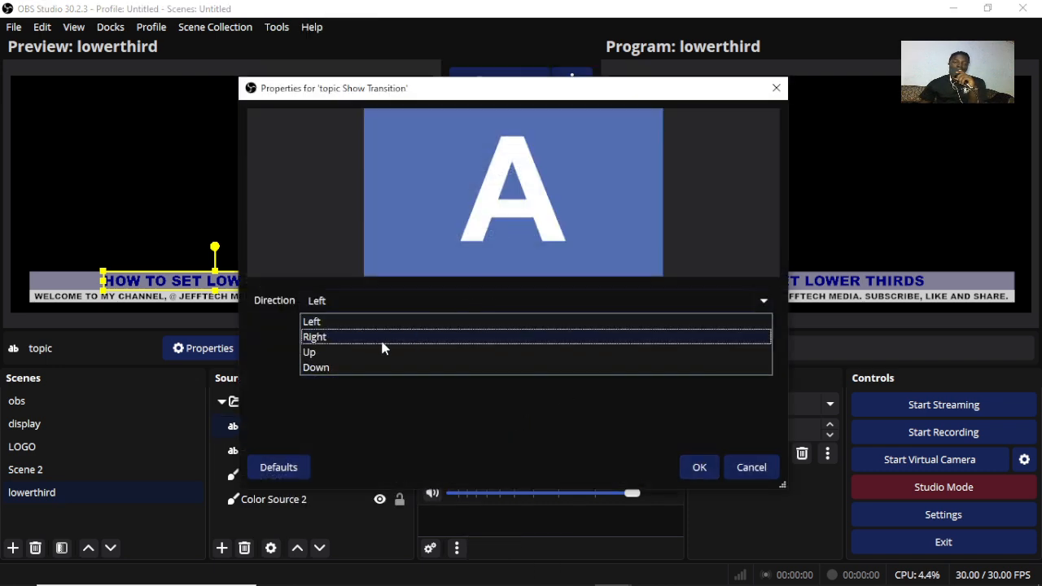
pyautogui.click(339, 341)
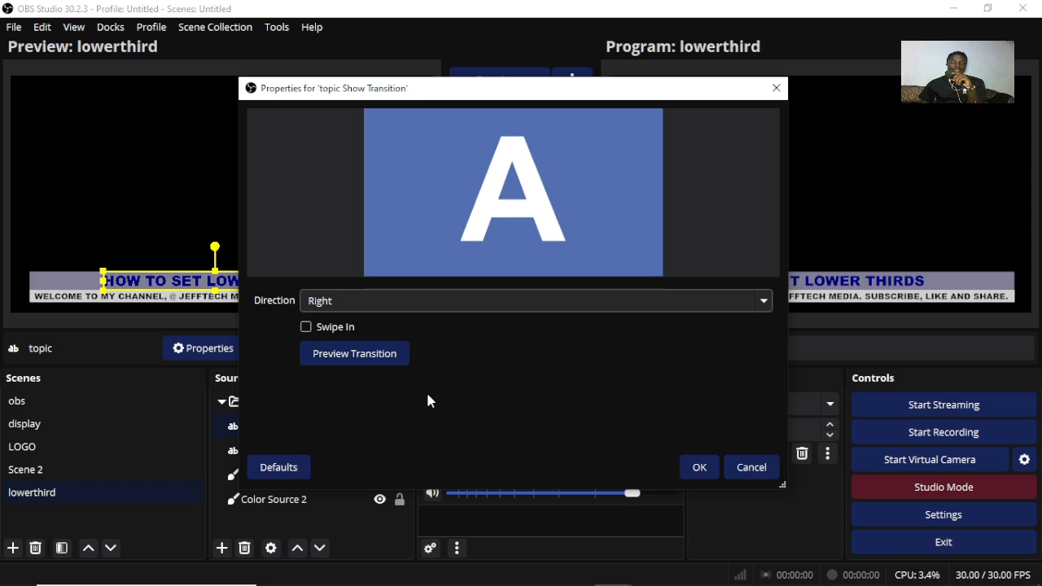
pyautogui.click(705, 472)
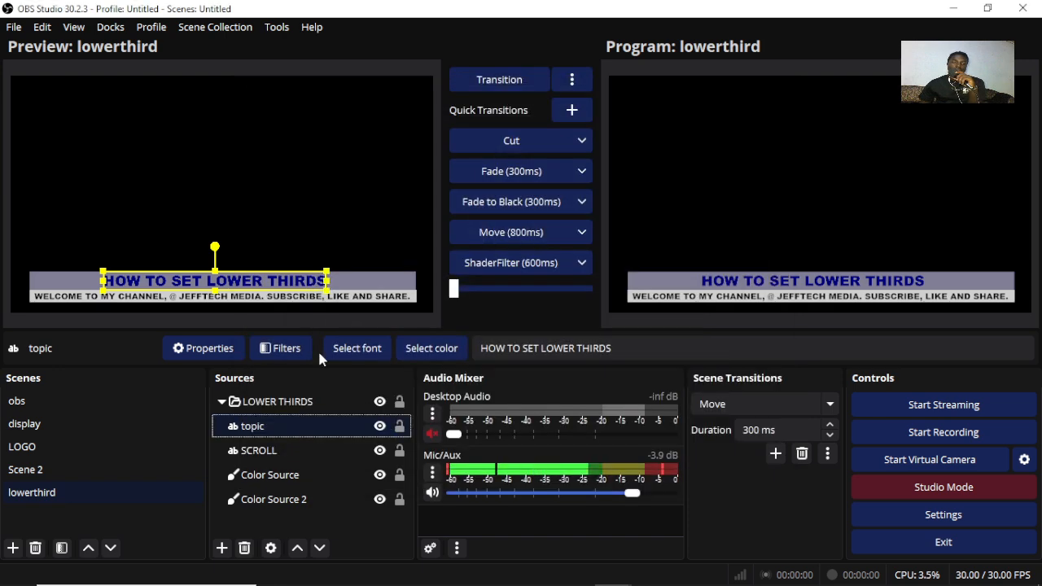
# Step: Give the topic headline a Swipe hide transition with the direction Left
pyautogui.rightClick(314, 425)
pyautogui.moveTo(368, 382)
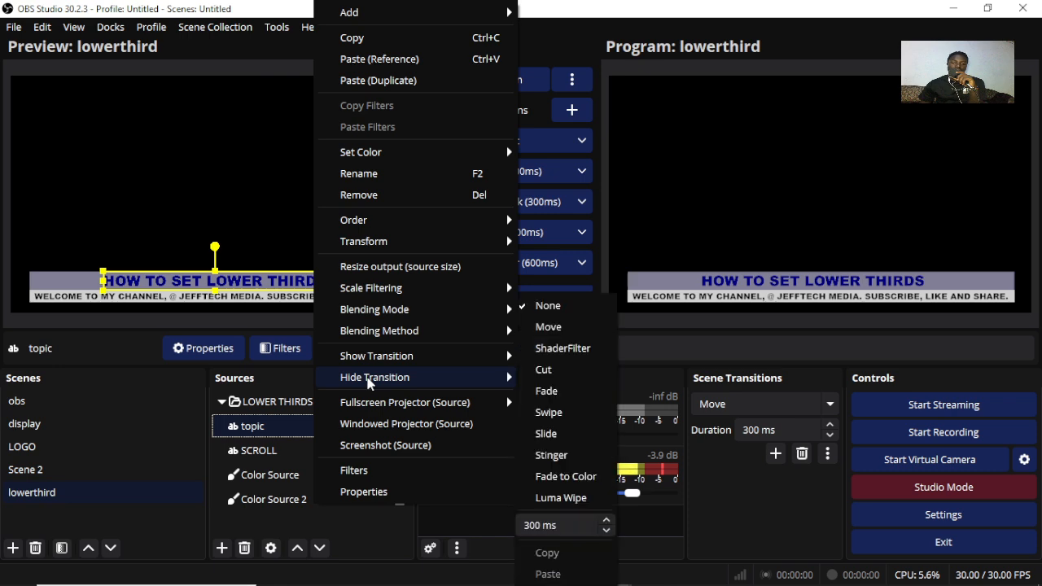
pyautogui.click(552, 411)
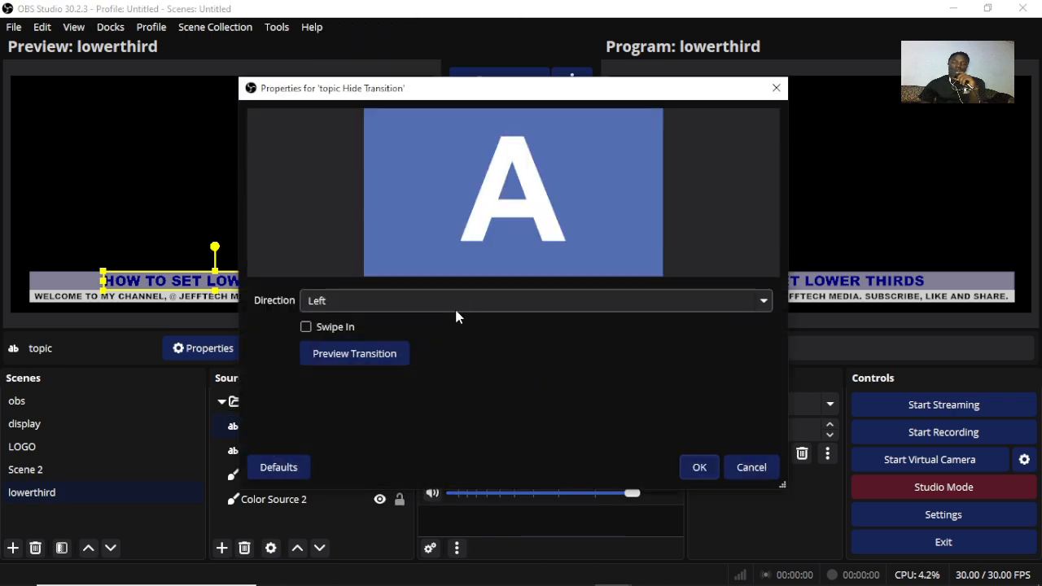
pyautogui.click(693, 465)
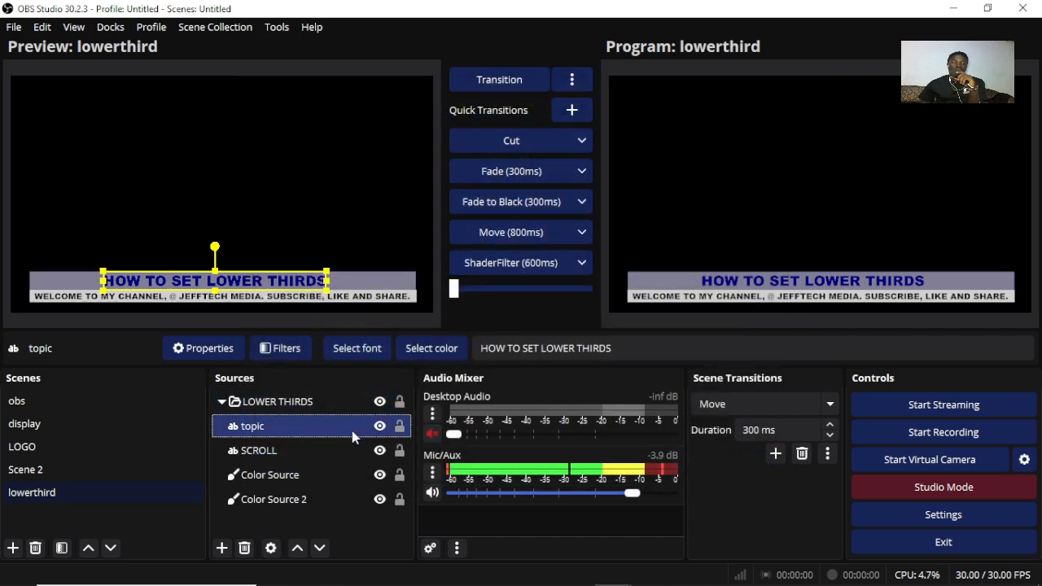
# Step: Set the duration of the topic headline's hide transition to 750 ms
pyautogui.rightClick(352, 437)
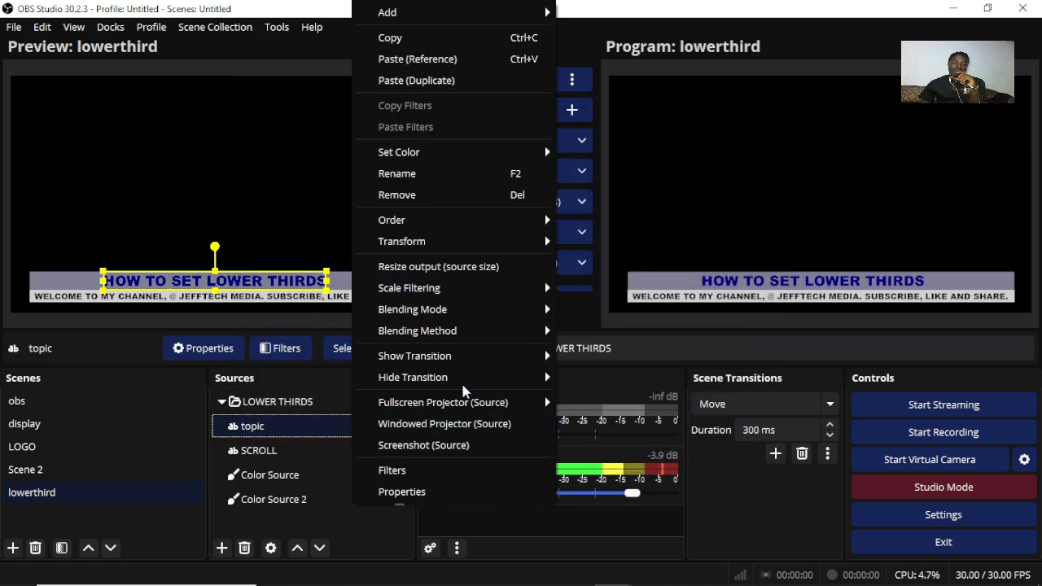
pyautogui.moveTo(462, 379)
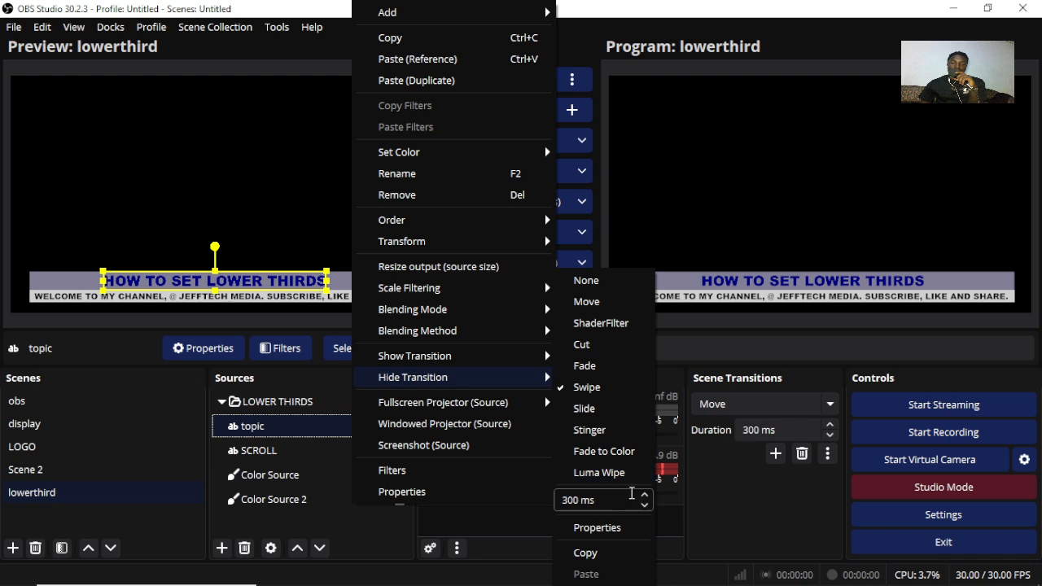
pyautogui.click(643, 495)
pyautogui.click(643, 496)
pyautogui.click(643, 495)
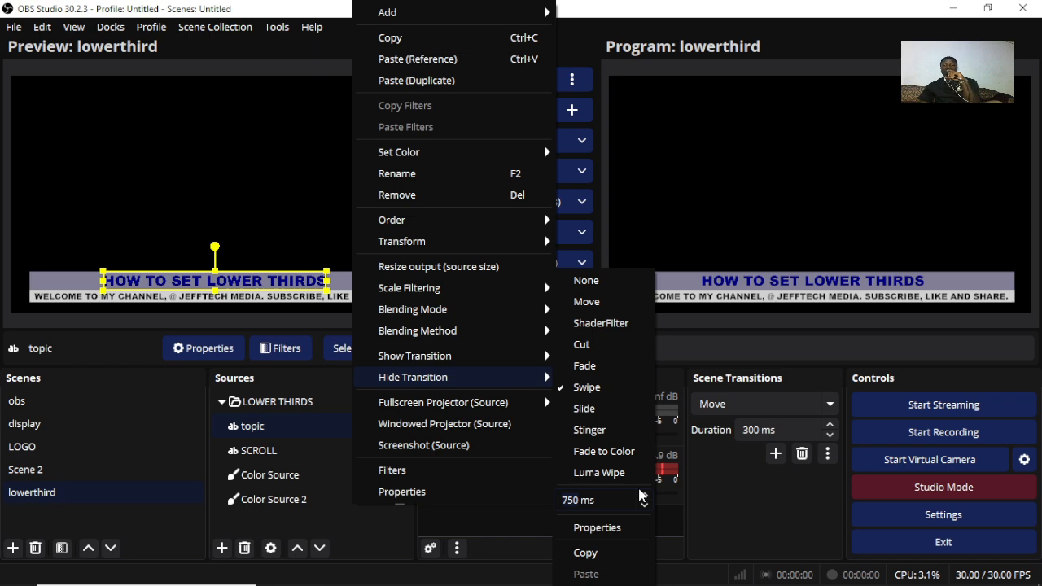
# Step: Lower the topic headline's hide transition duration by one increment and dismiss the low-battery notice
pyautogui.click(644, 504)
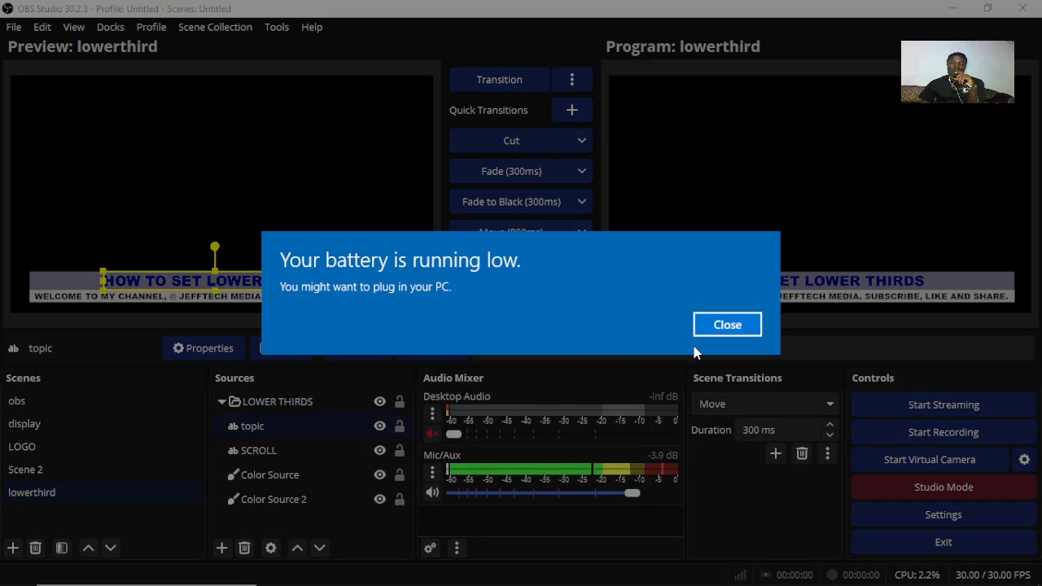
pyautogui.click(737, 328)
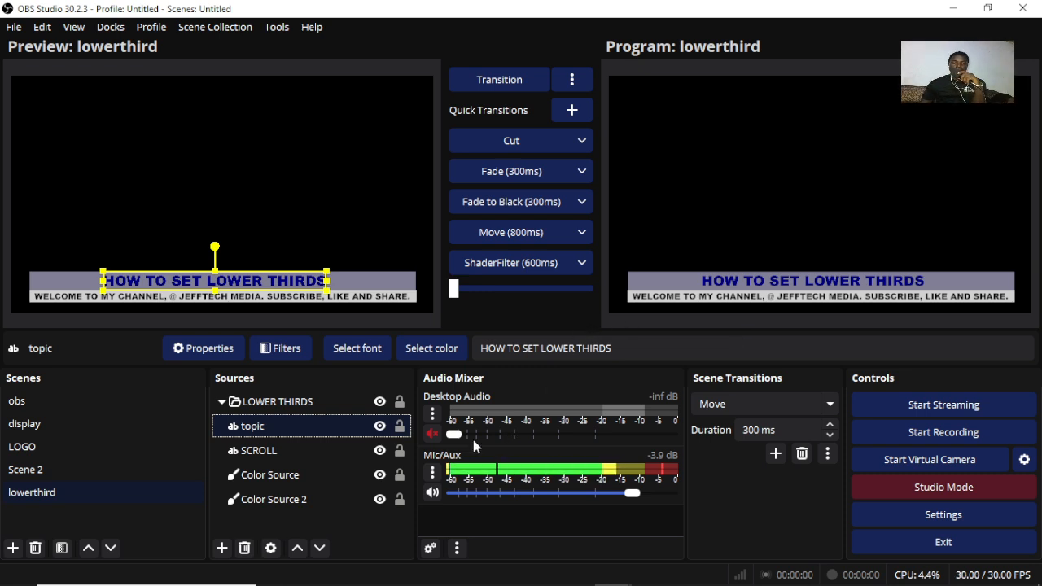
# Step: Set the duration of the topic headline's show transition to 600 ms
pyautogui.keyDown('ctrl'); pyautogui.click(289, 450); pyautogui.keyUp('ctrl')
pyautogui.keyDown('ctrl'); pyautogui.click(333, 444); pyautogui.keyUp('ctrl')
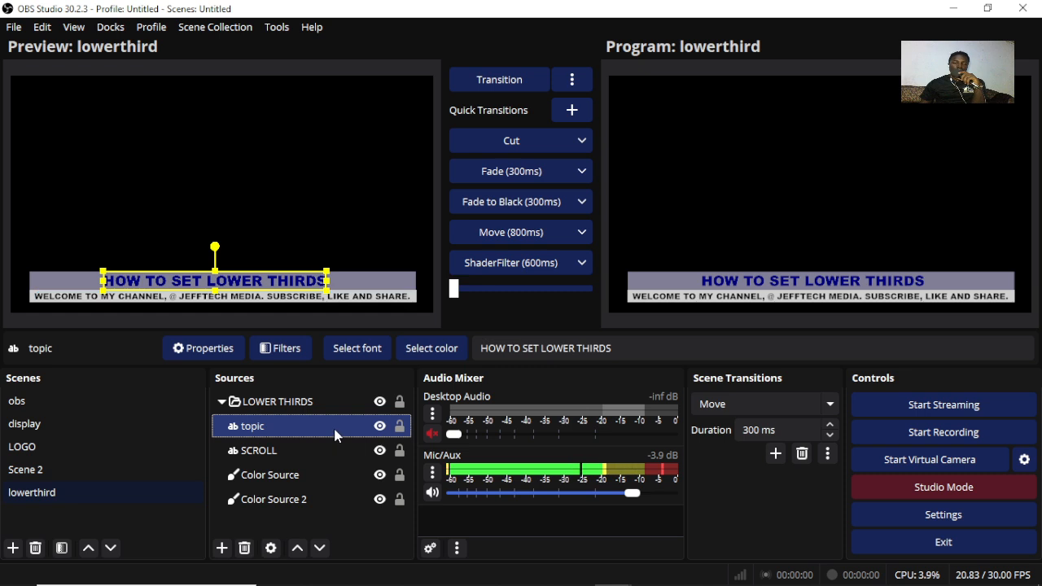
pyautogui.rightClick(333, 430)
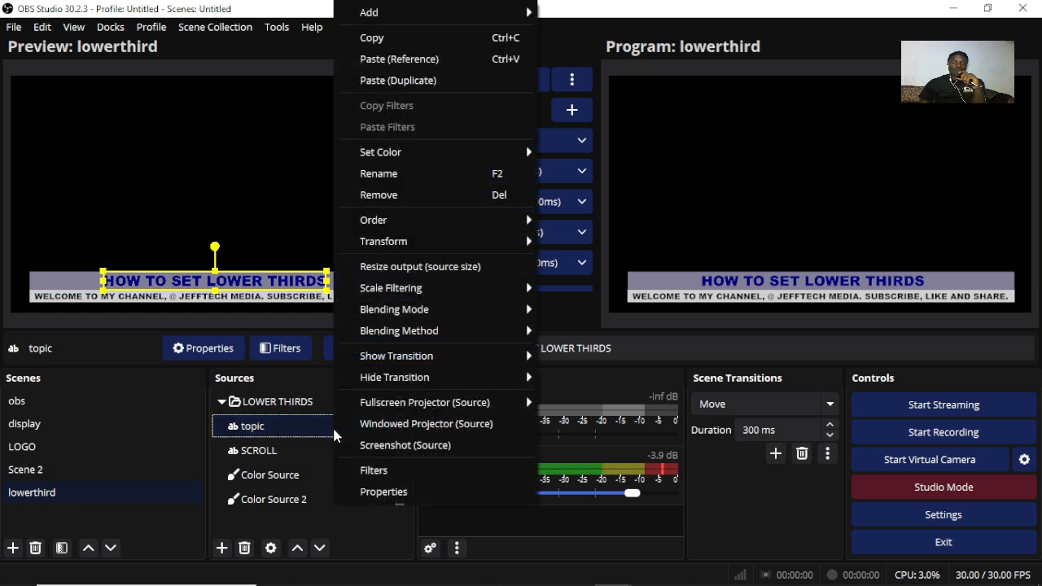
pyautogui.moveTo(418, 357)
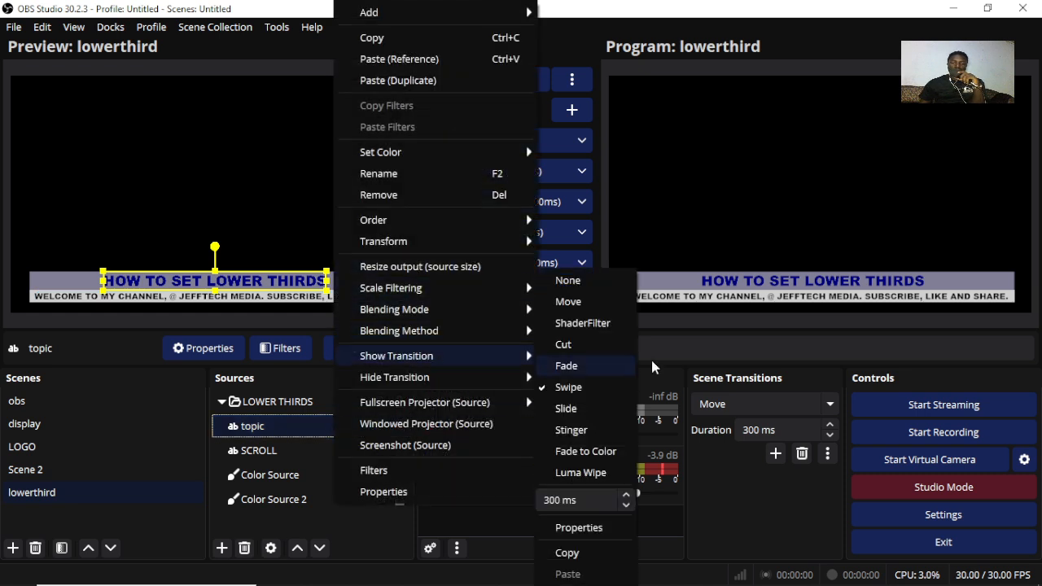
pyautogui.click(624, 494)
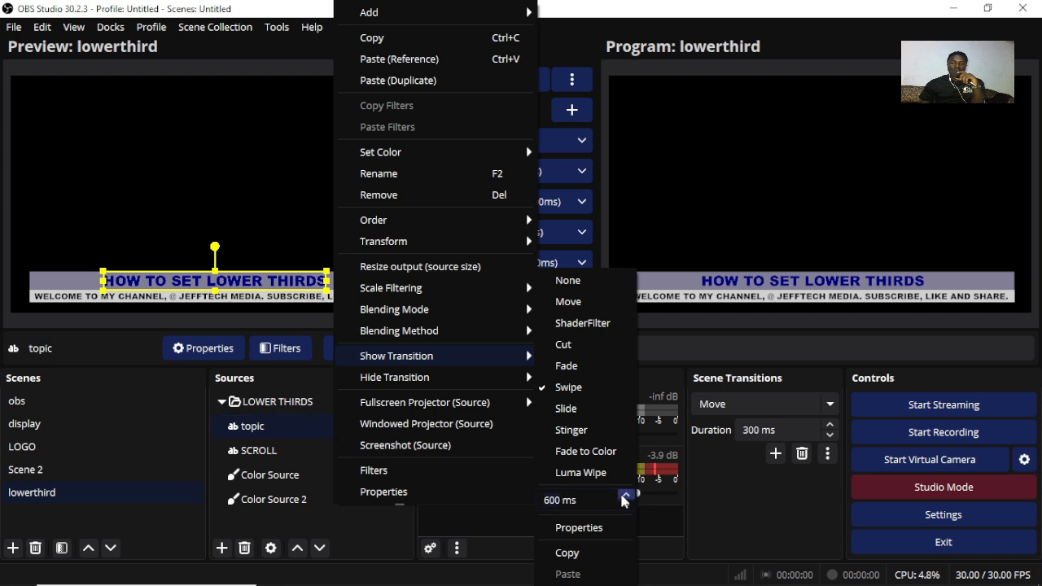
pyautogui.click(253, 219)
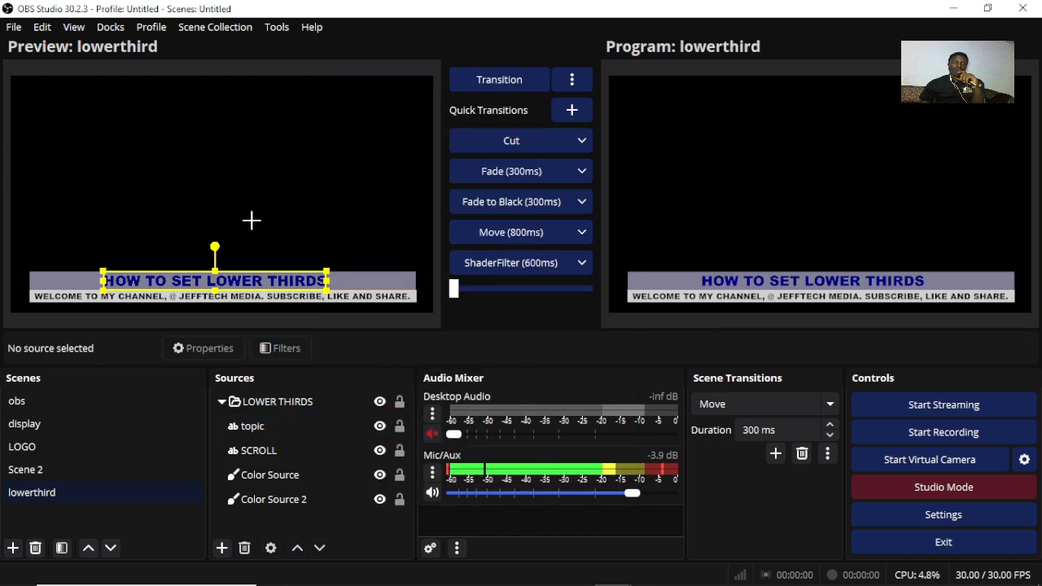
# Step: Turn off Studio Mode and toggle the topic headline's visibility several times to test its hide and show transitions
pyautogui.click(898, 486)
pyautogui.click(262, 403)
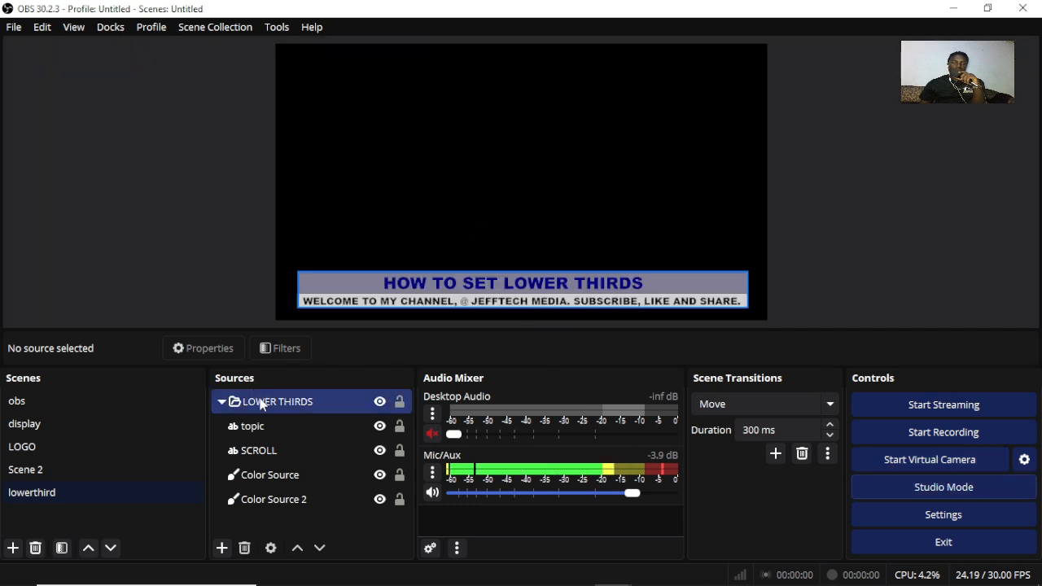
pyautogui.click(381, 429)
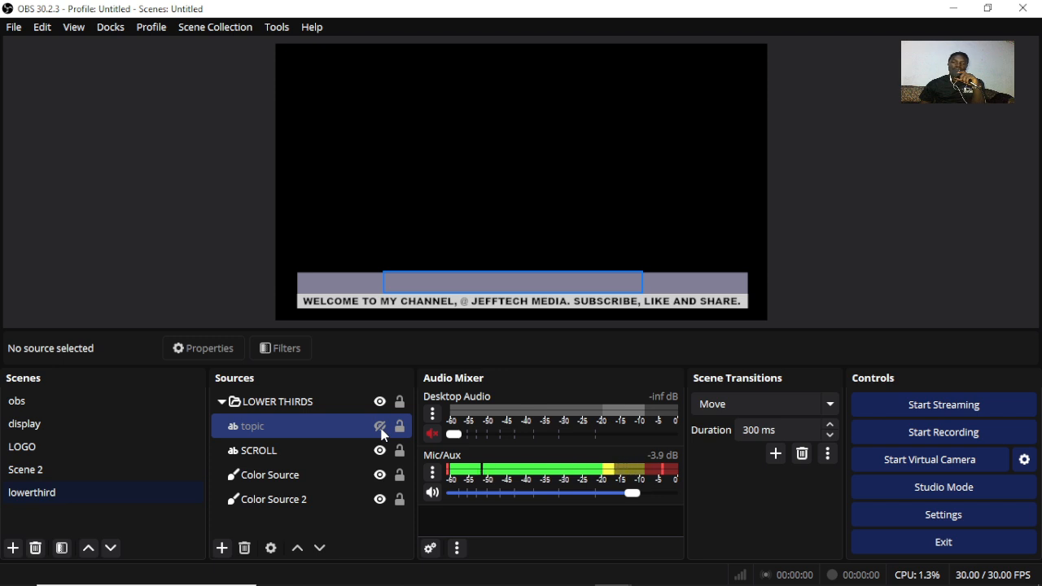
pyautogui.click(383, 430)
pyautogui.click(383, 431)
pyautogui.click(384, 431)
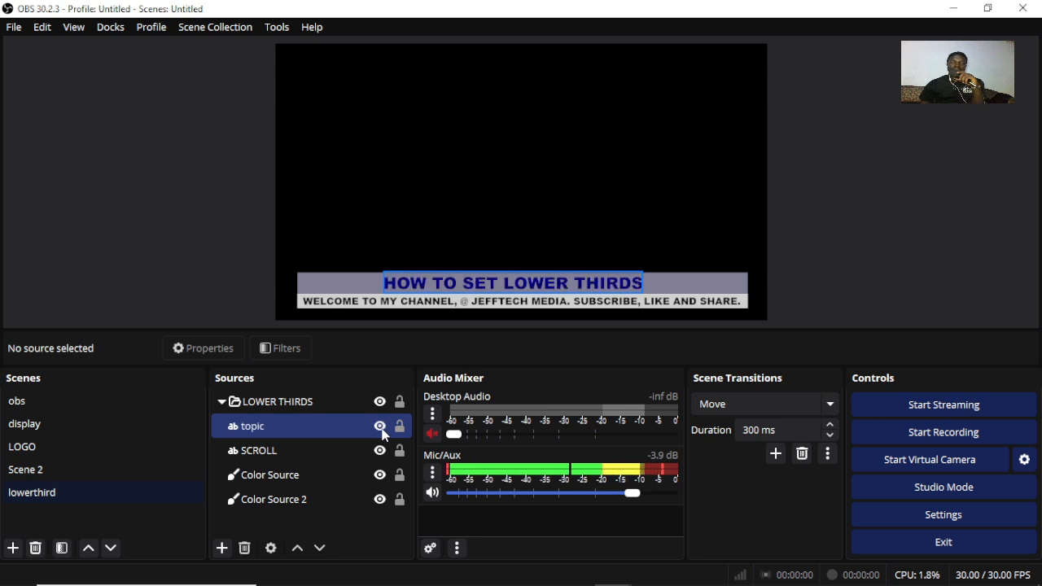
pyautogui.click(383, 432)
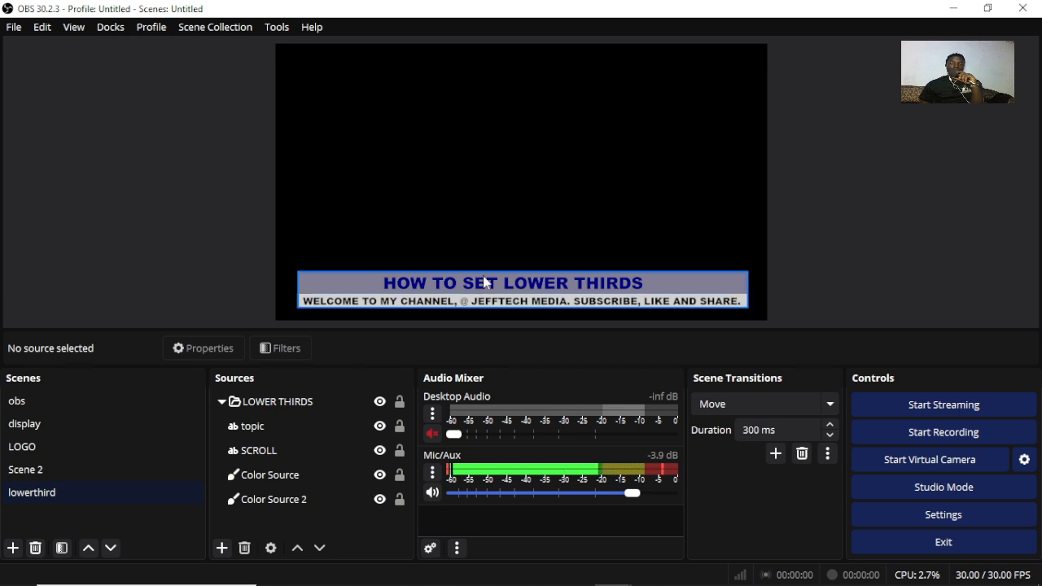
# Step: Select the SCROLL text source in the LOWER THIRDS group
pyautogui.click(306, 454)
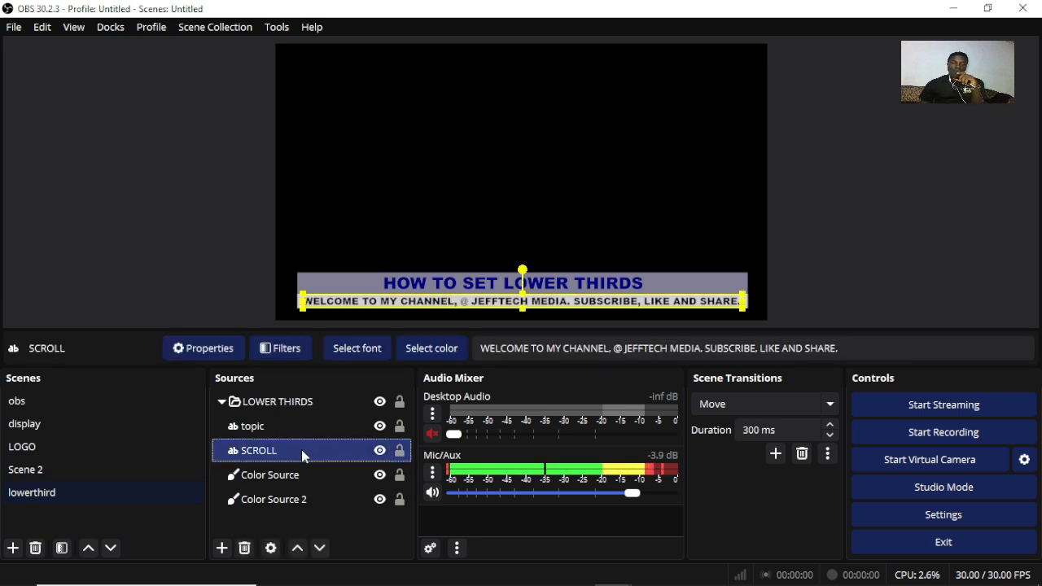